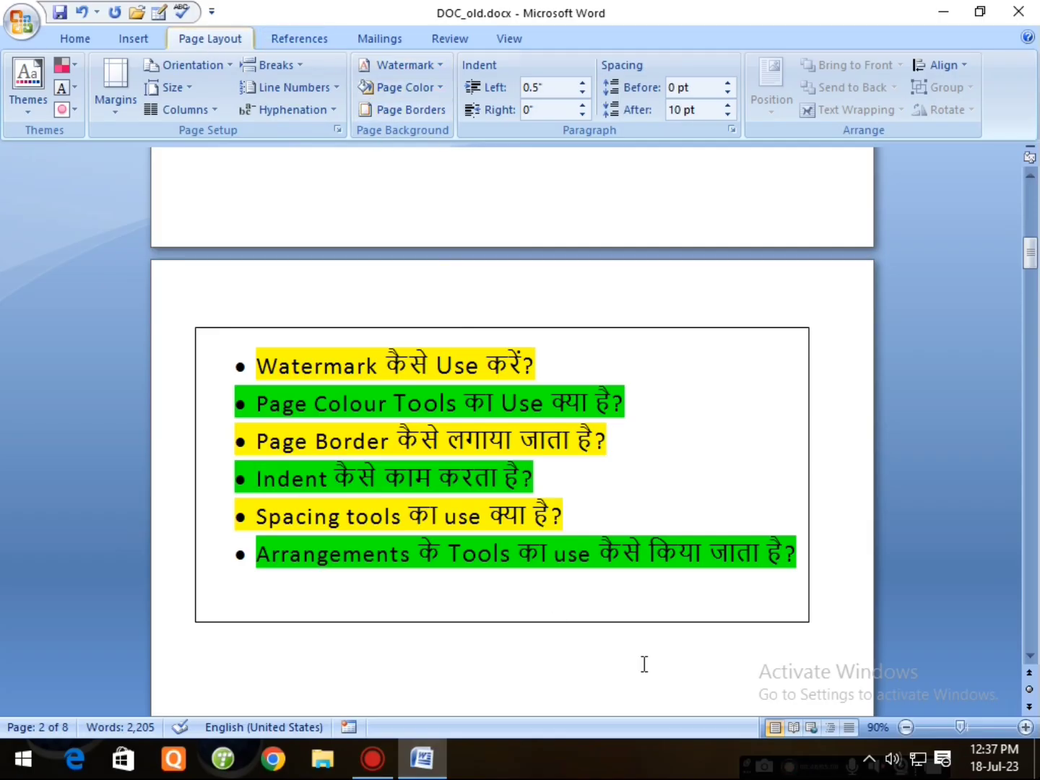
Step: Apply the preset CONFIDENTIAL 1 watermark to the document and check it in print preview
scroll(634, 625, down, 15)
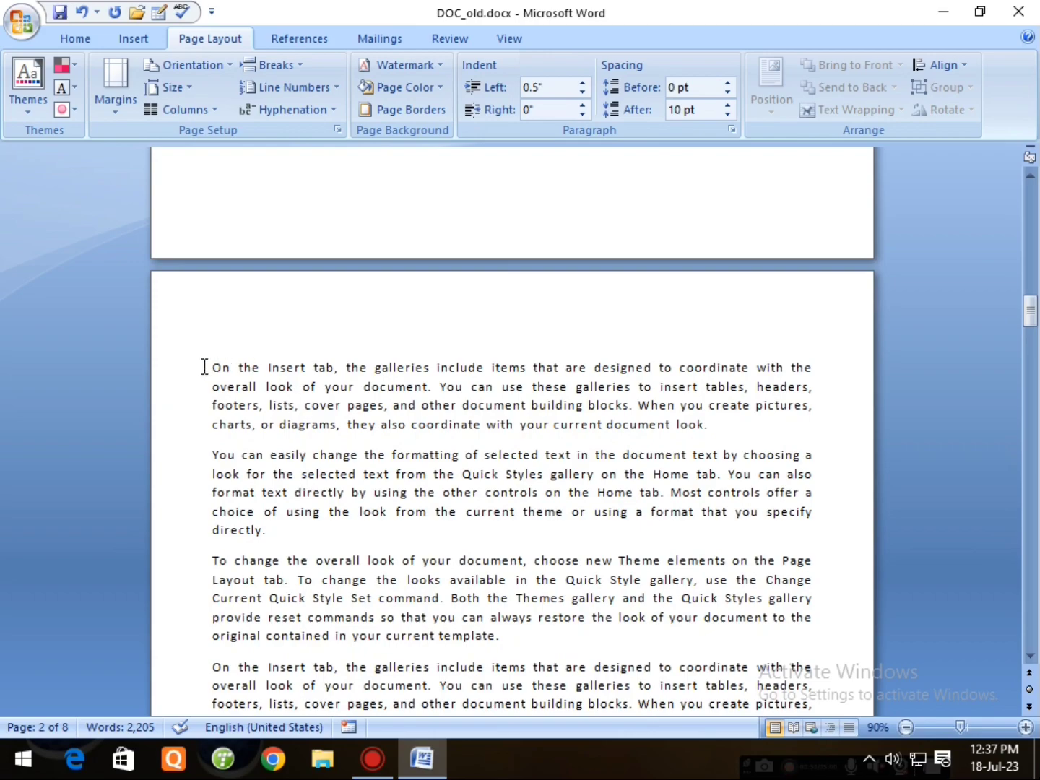
click(204, 367)
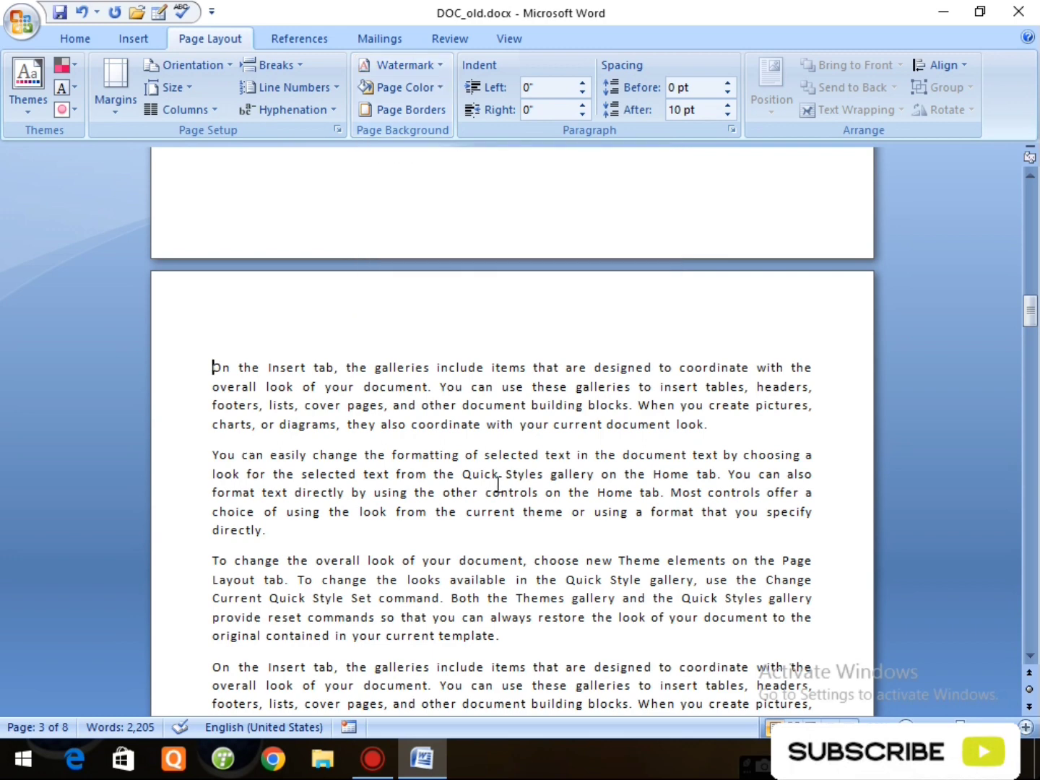
click(725, 432)
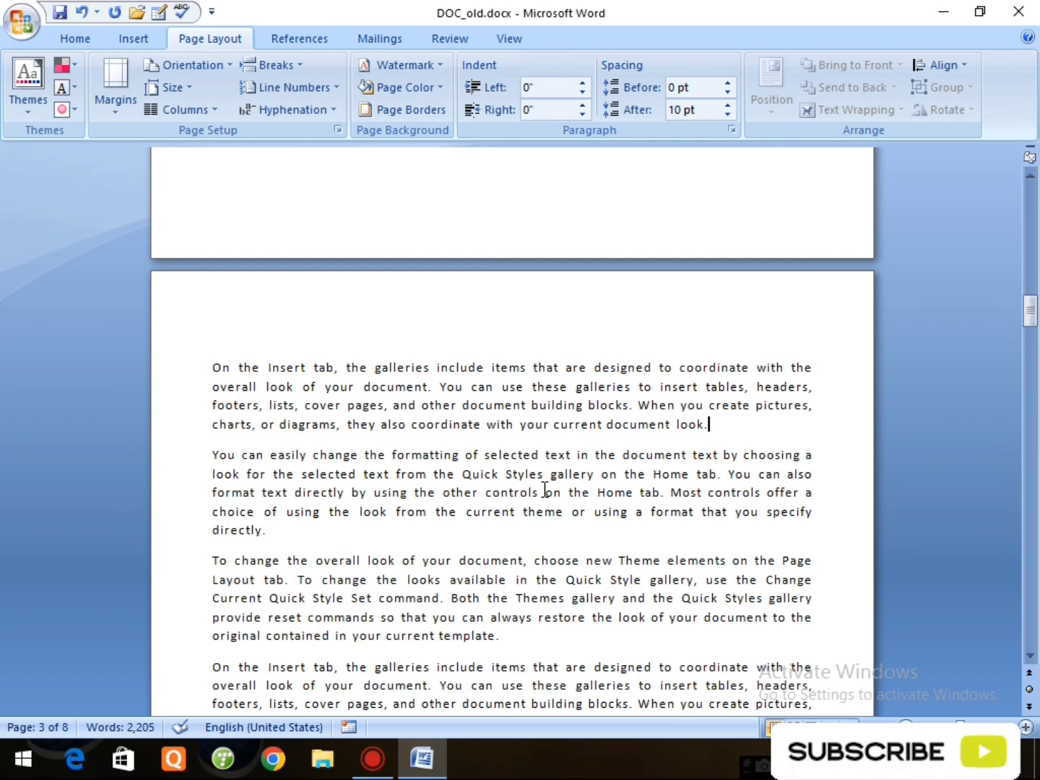
click(434, 64)
scroll(592, 452, down, 1)
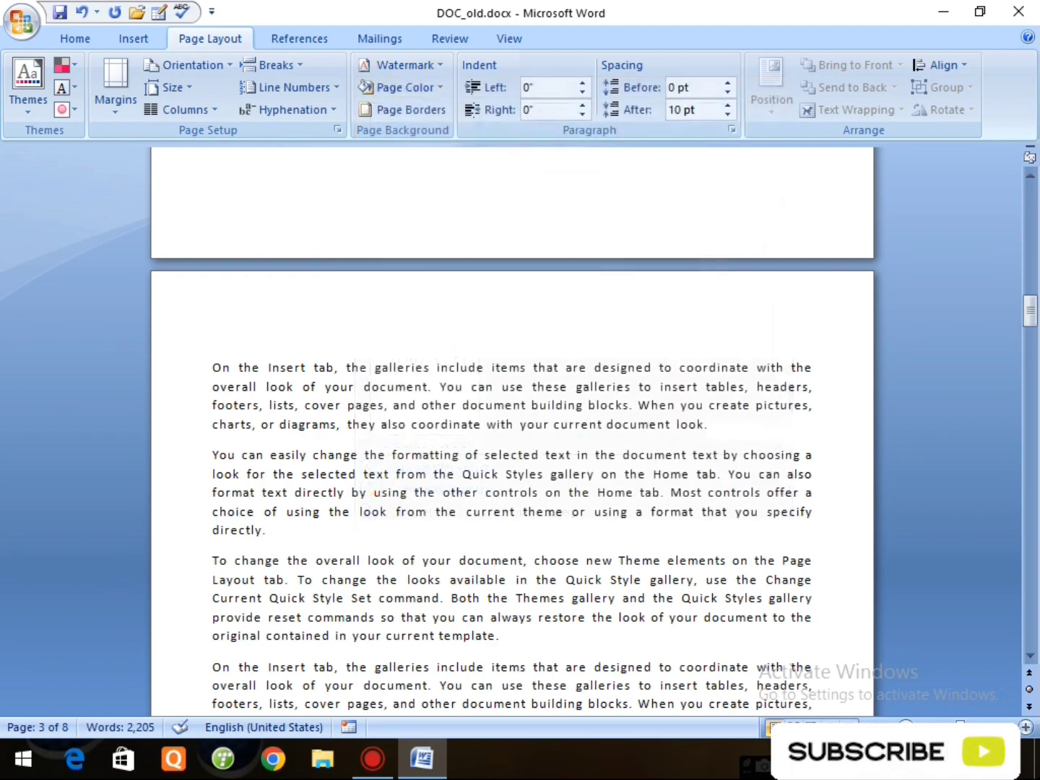
scroll(515, 431, down, 3)
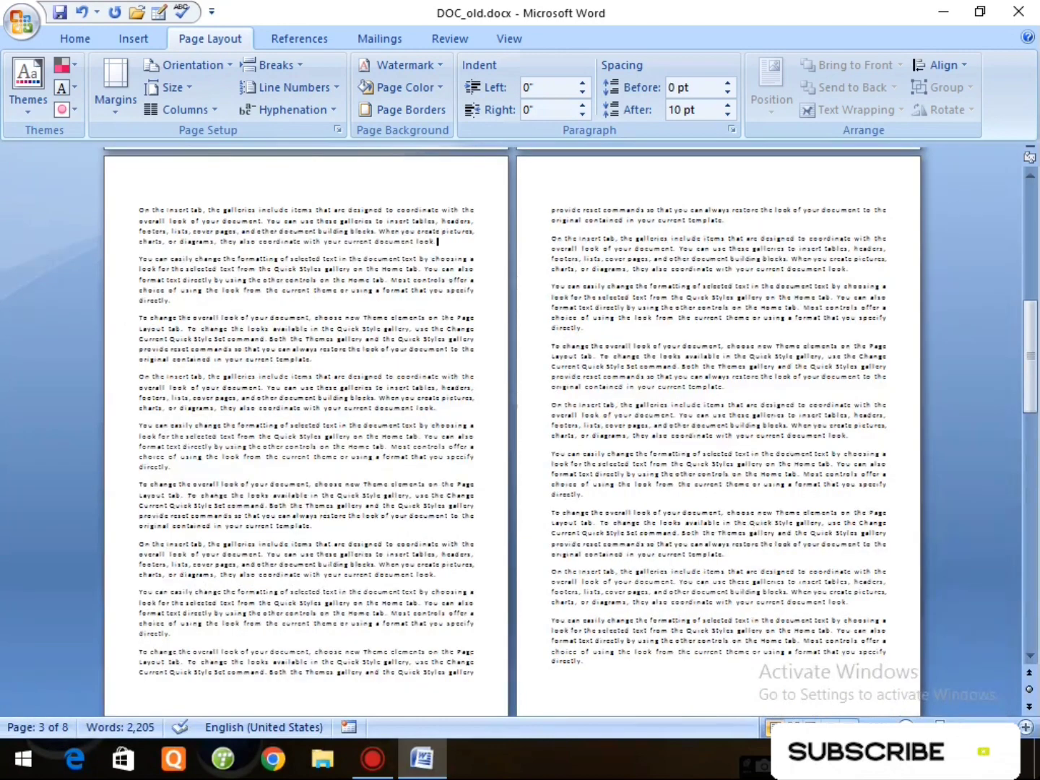
click(406, 65)
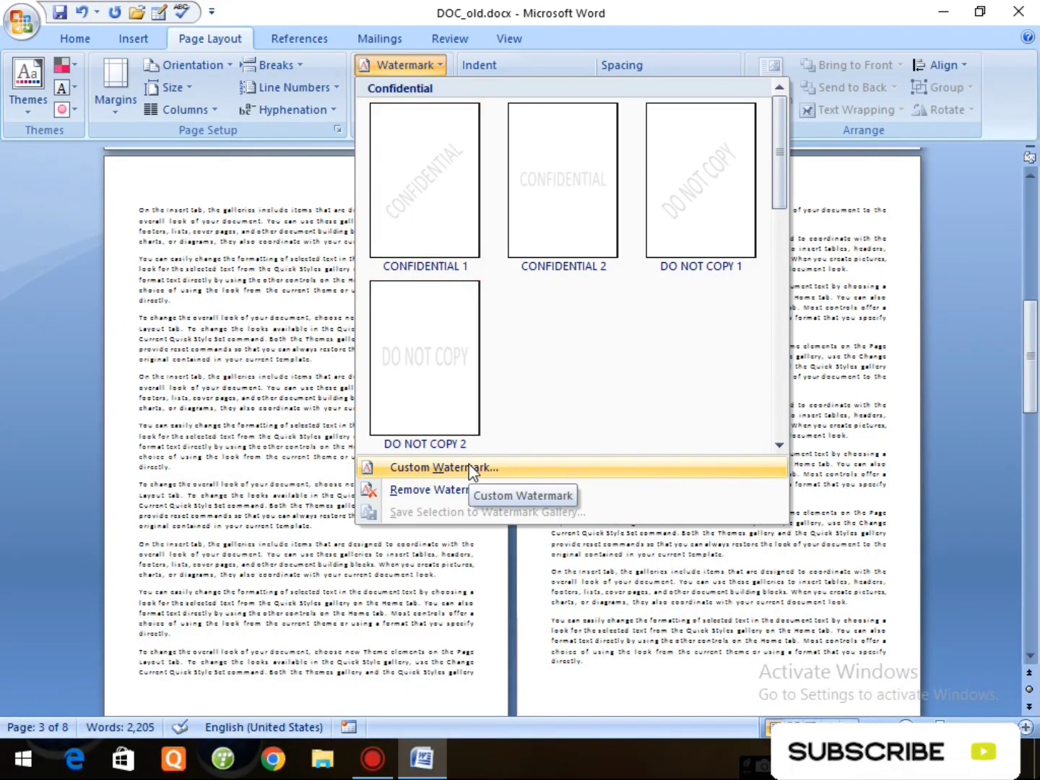
click(426, 206)
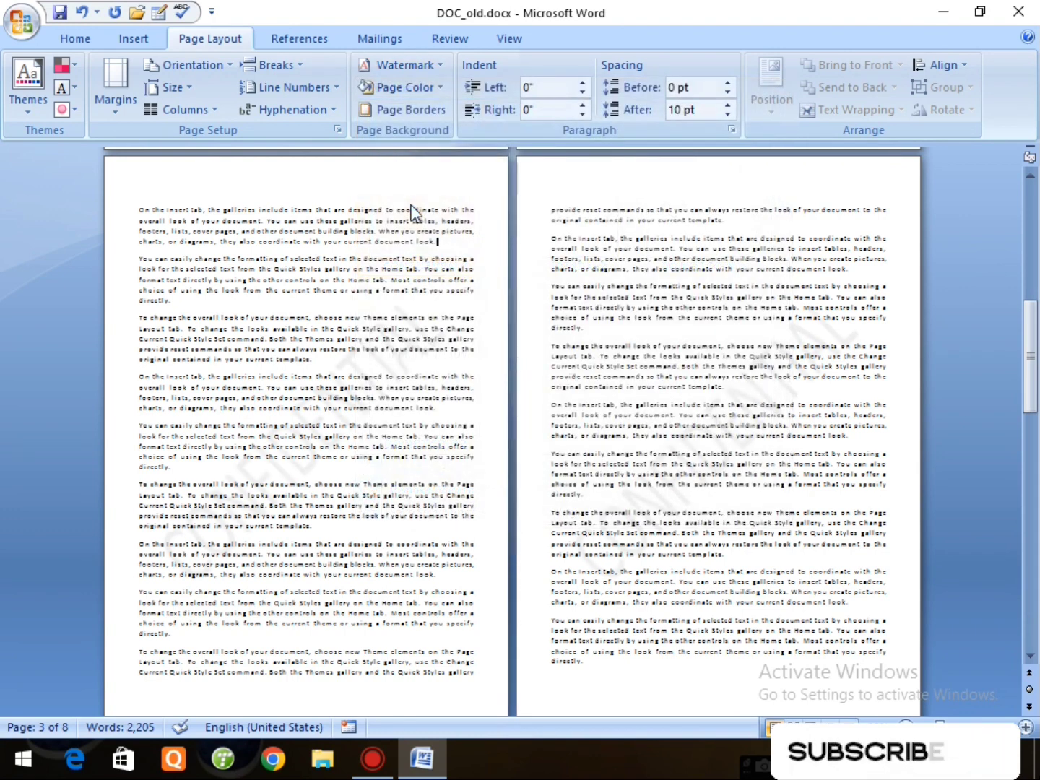
key(ctrl+F2)
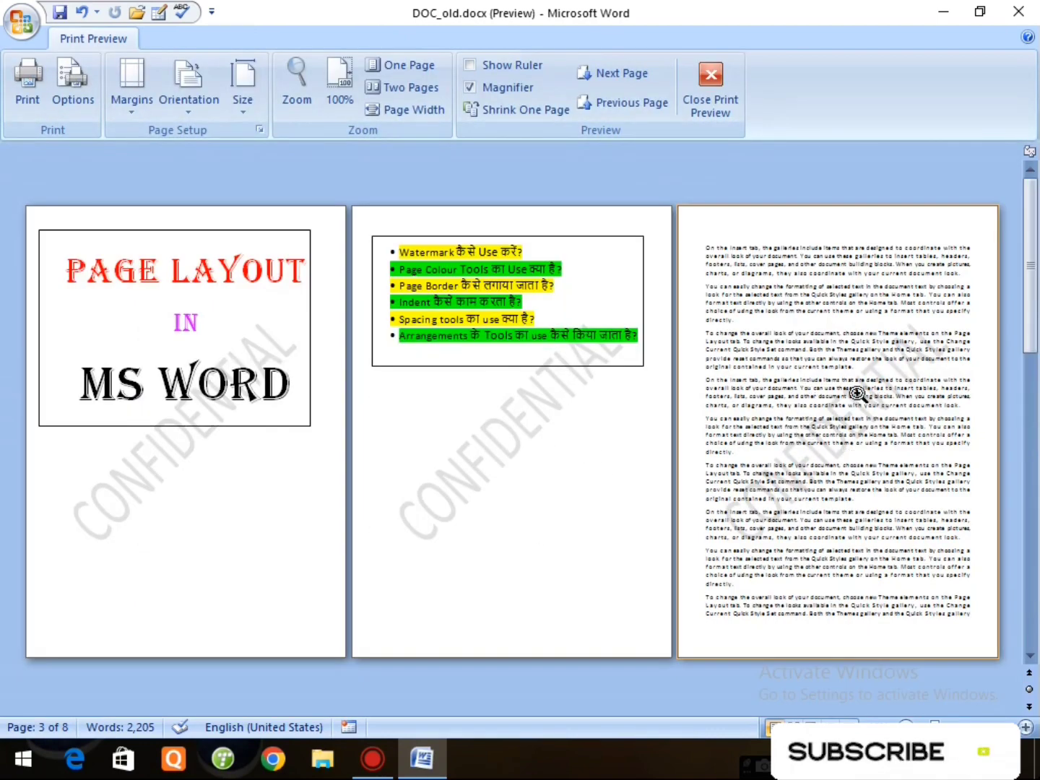
click(710, 80)
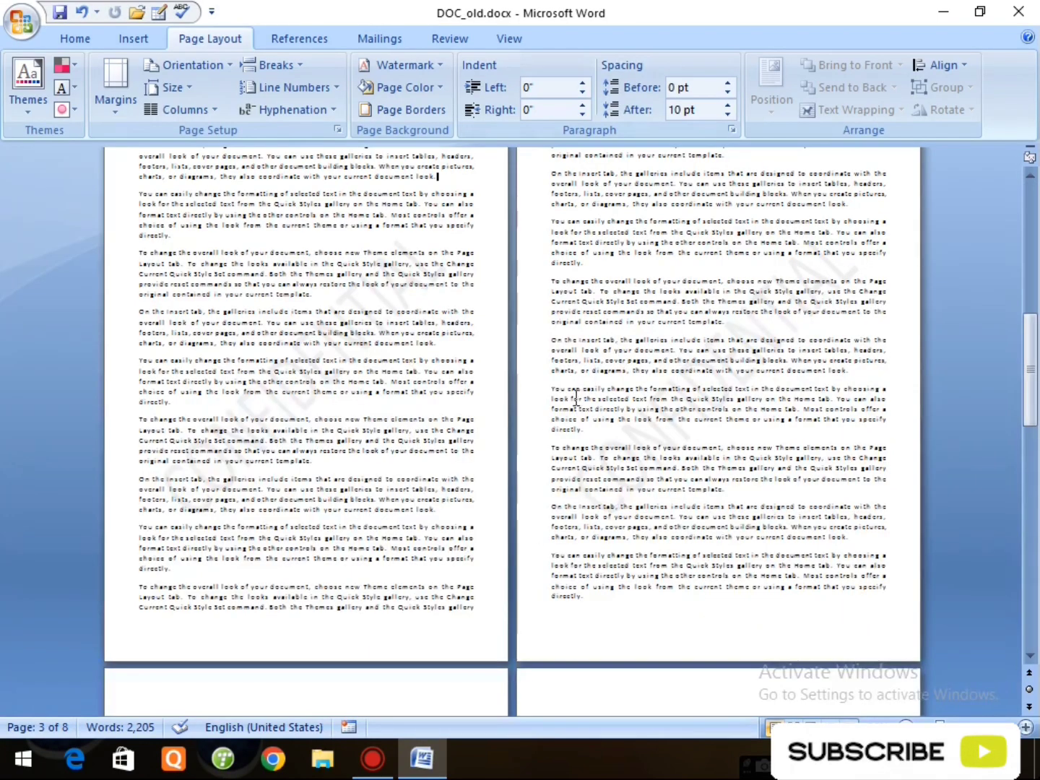
Step: Replace the watermark with a custom text watermark reading "XYZ Tution Center" and check it in print preview
click(437, 63)
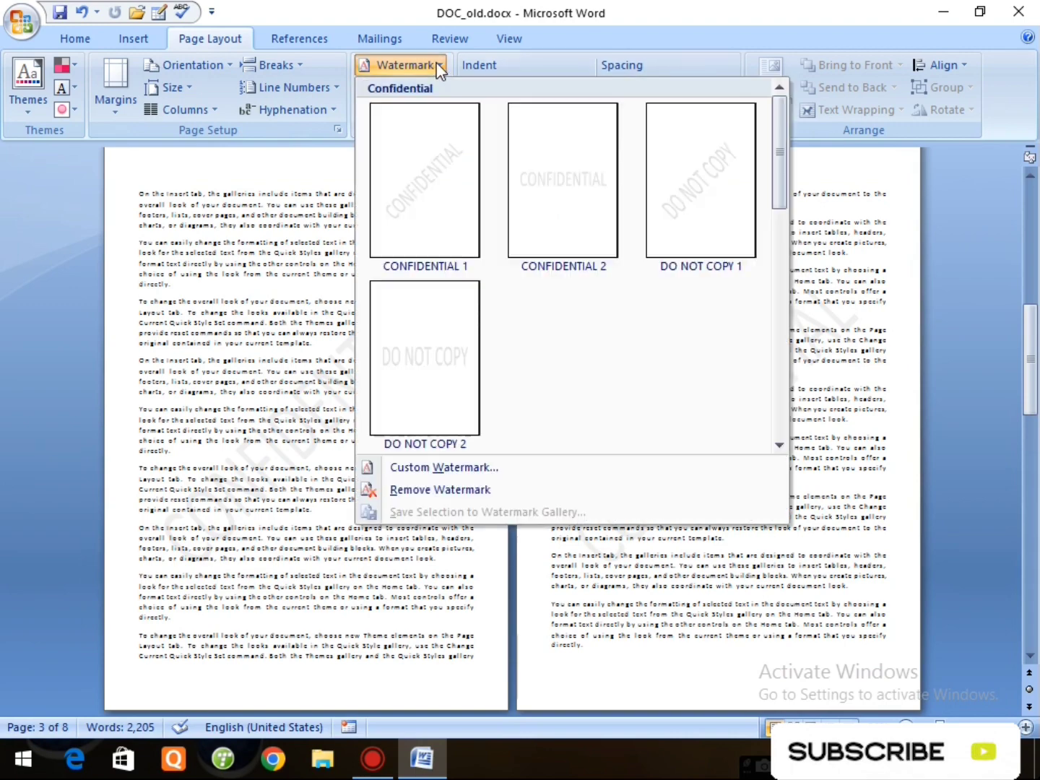
click(422, 468)
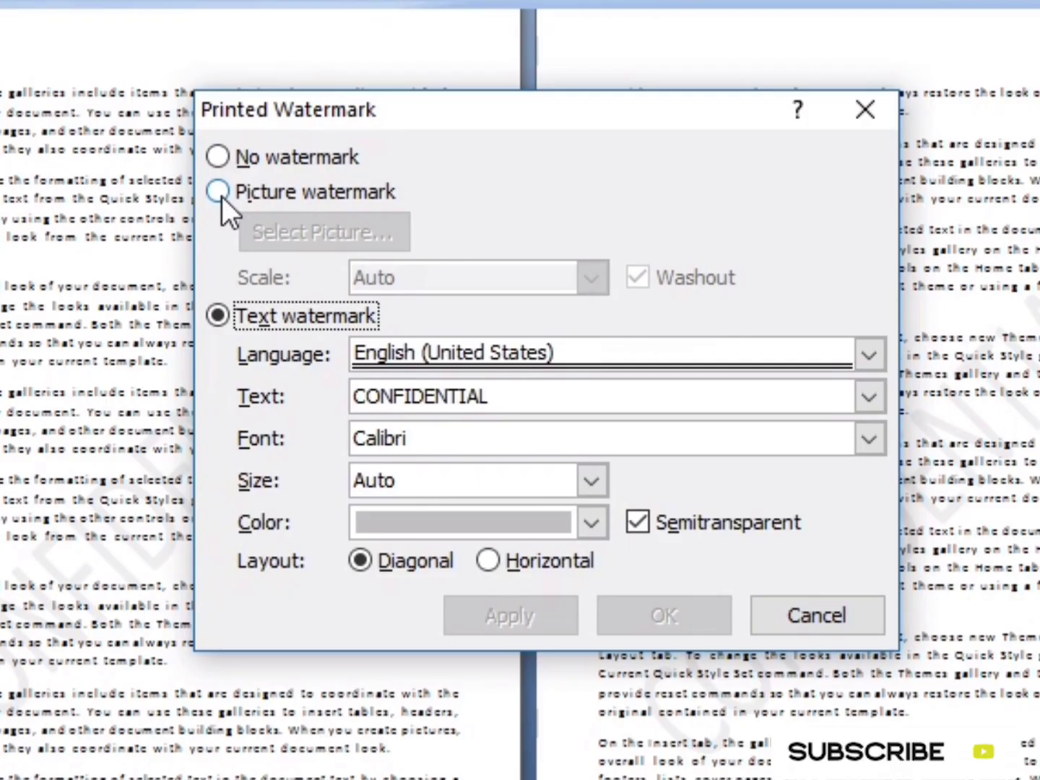
click(343, 251)
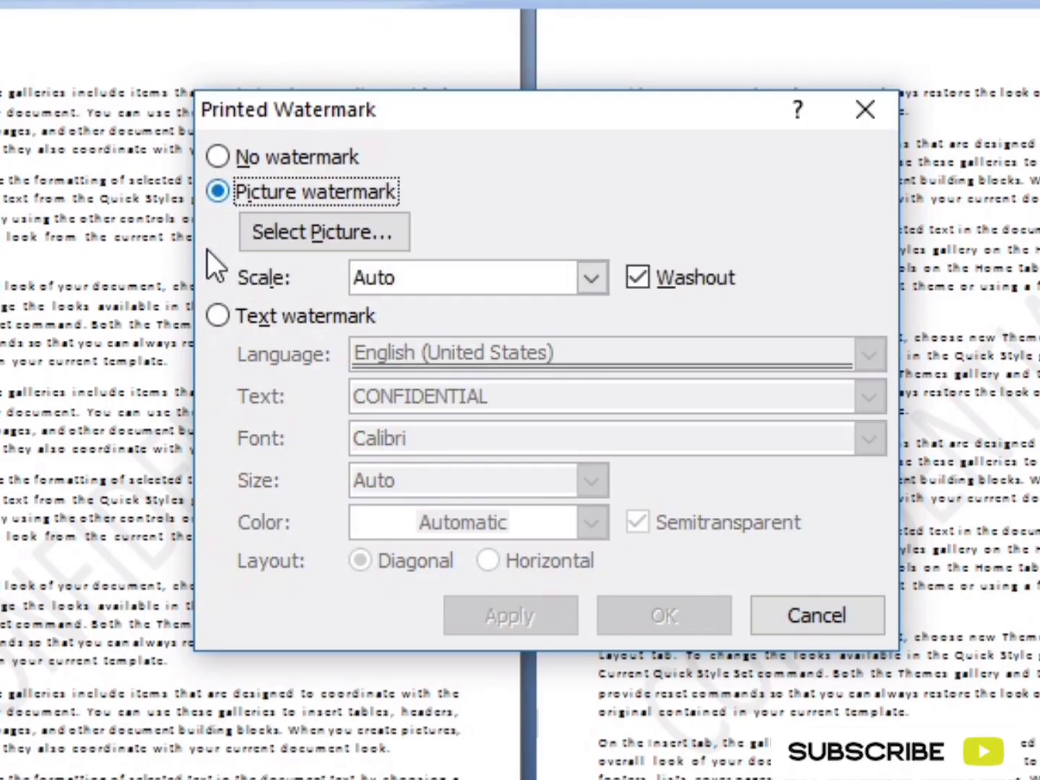
click(217, 322)
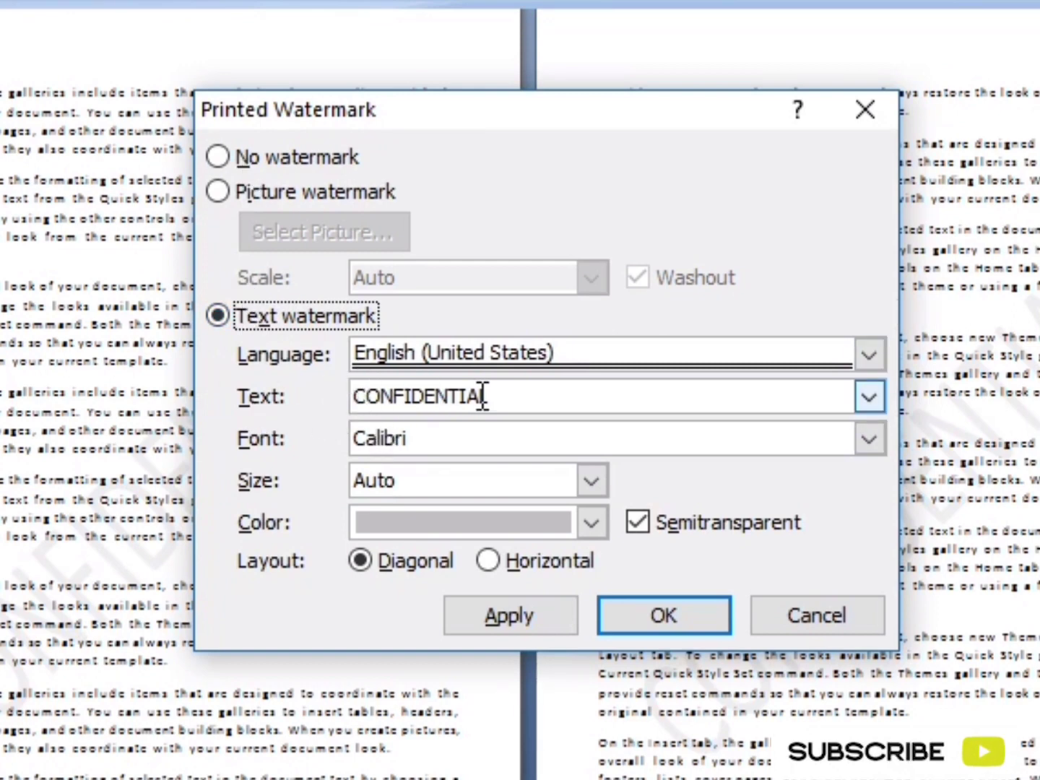
drag(483, 396, 258, 394)
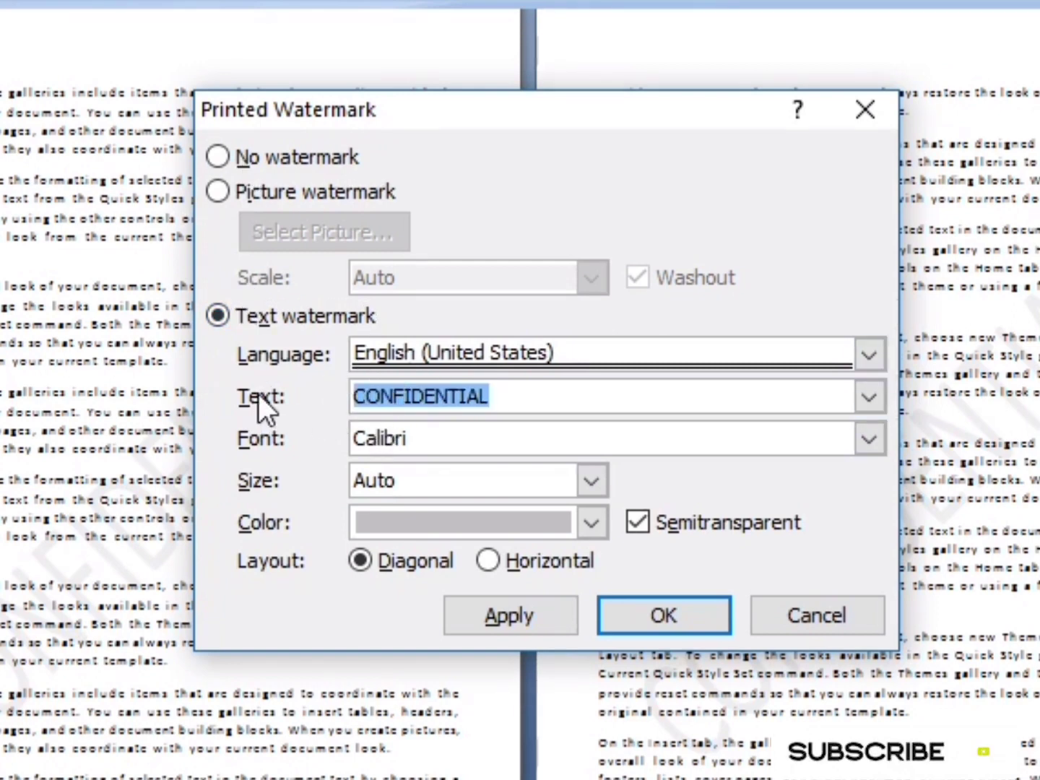
text(X)
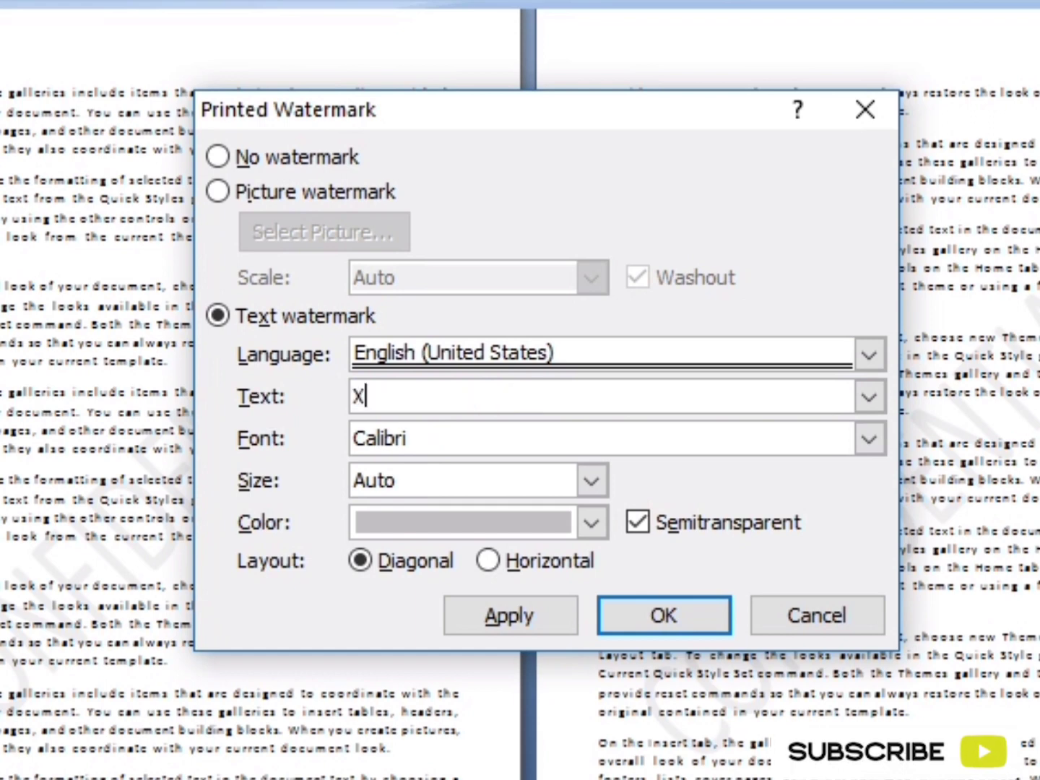
text(YX)
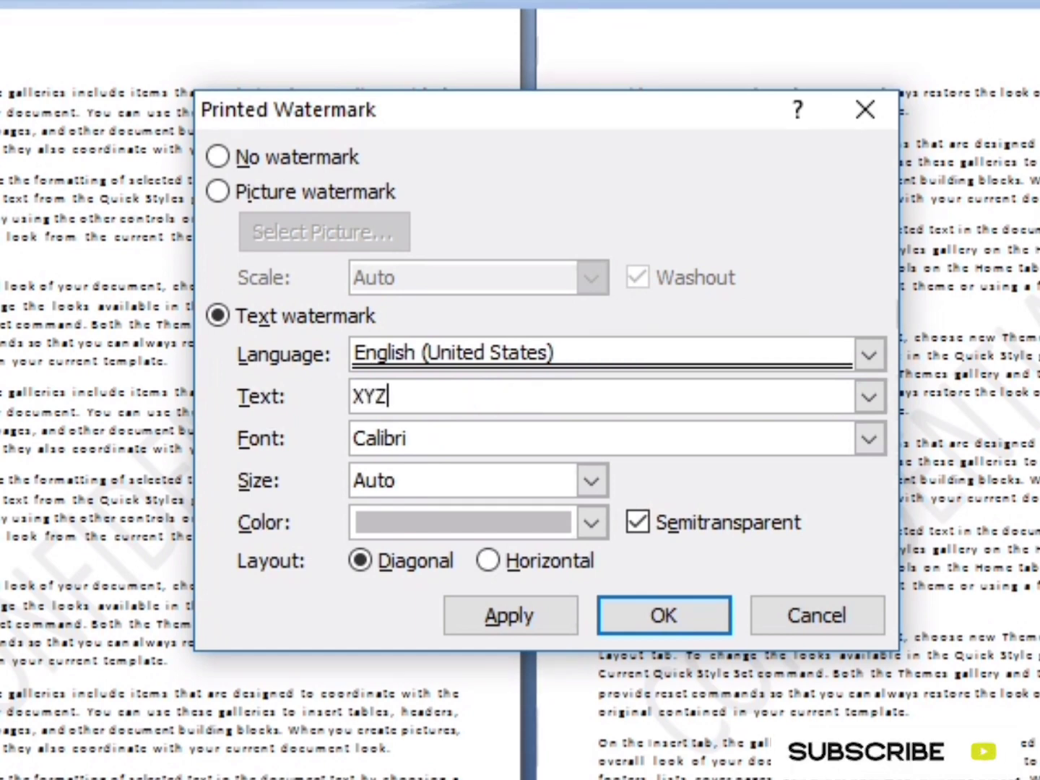
text( Tution)
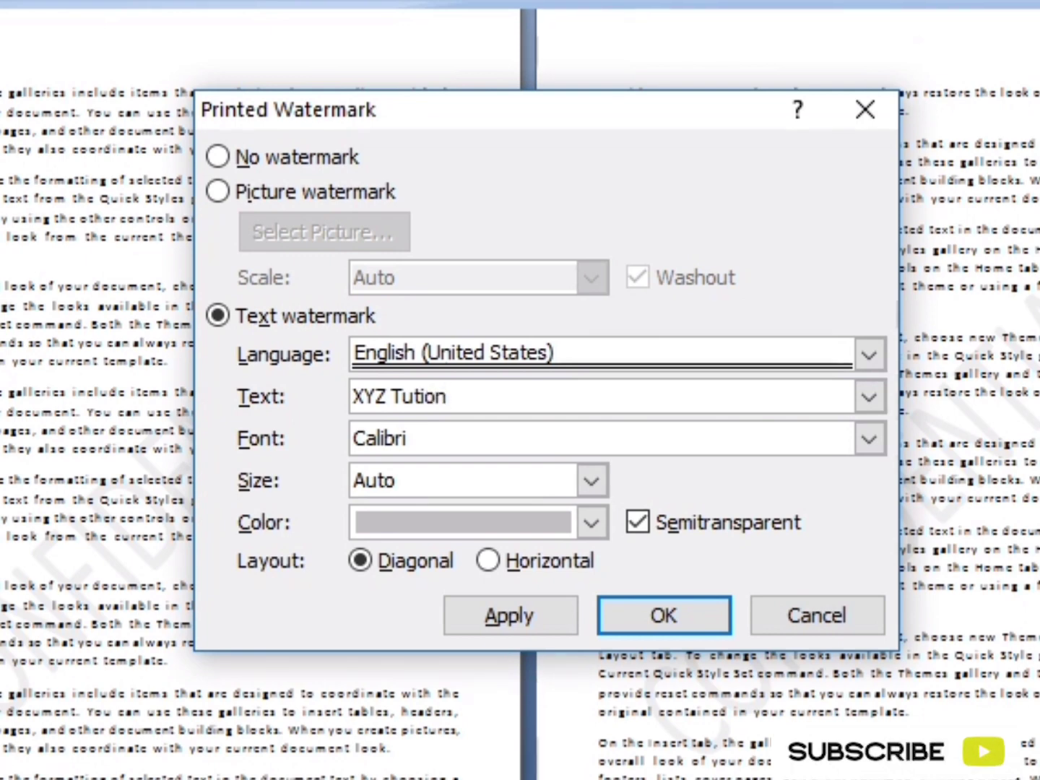
text( Center)
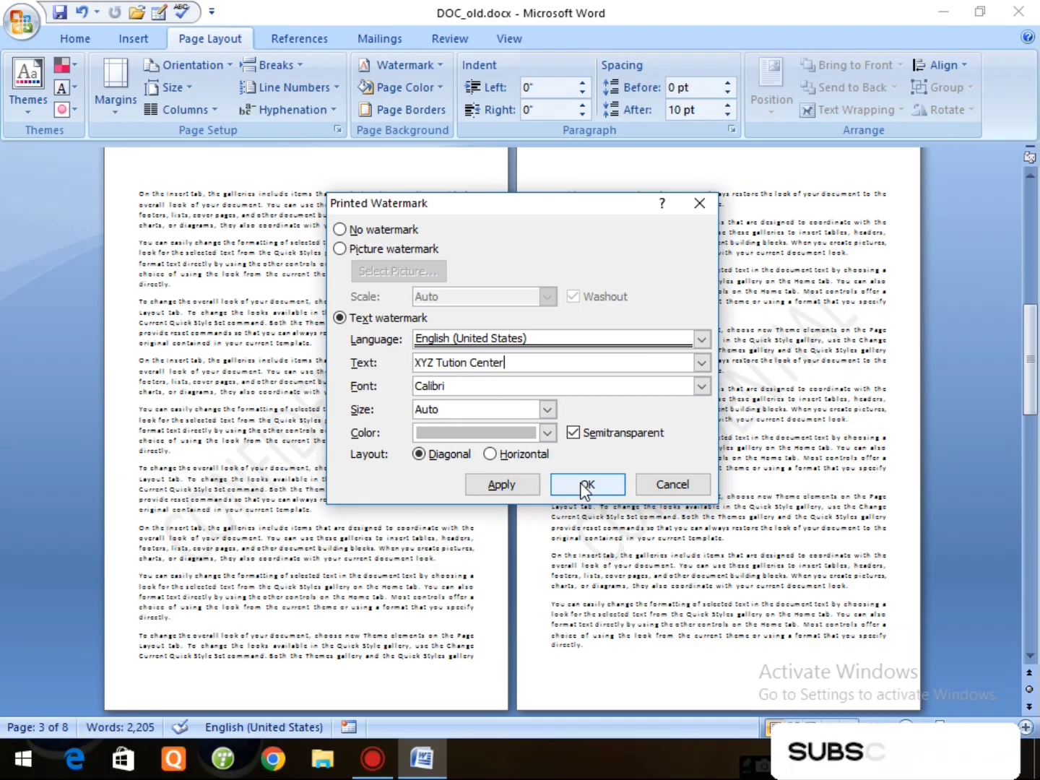
click(660, 615)
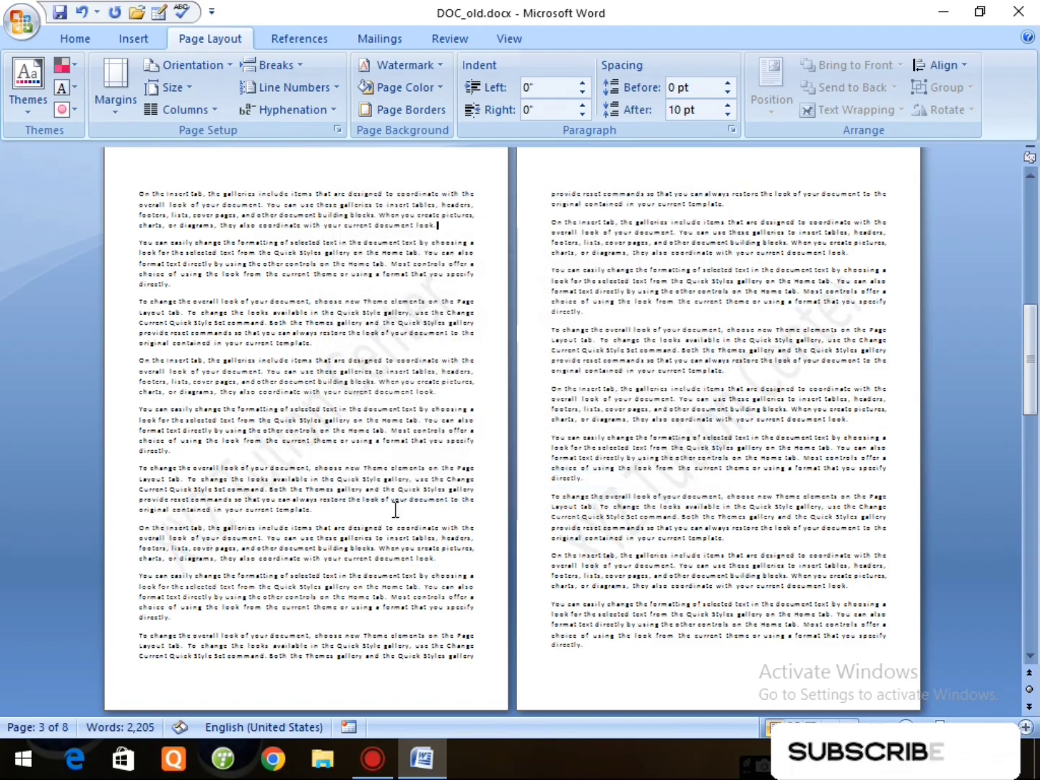
key(ctrl+F2)
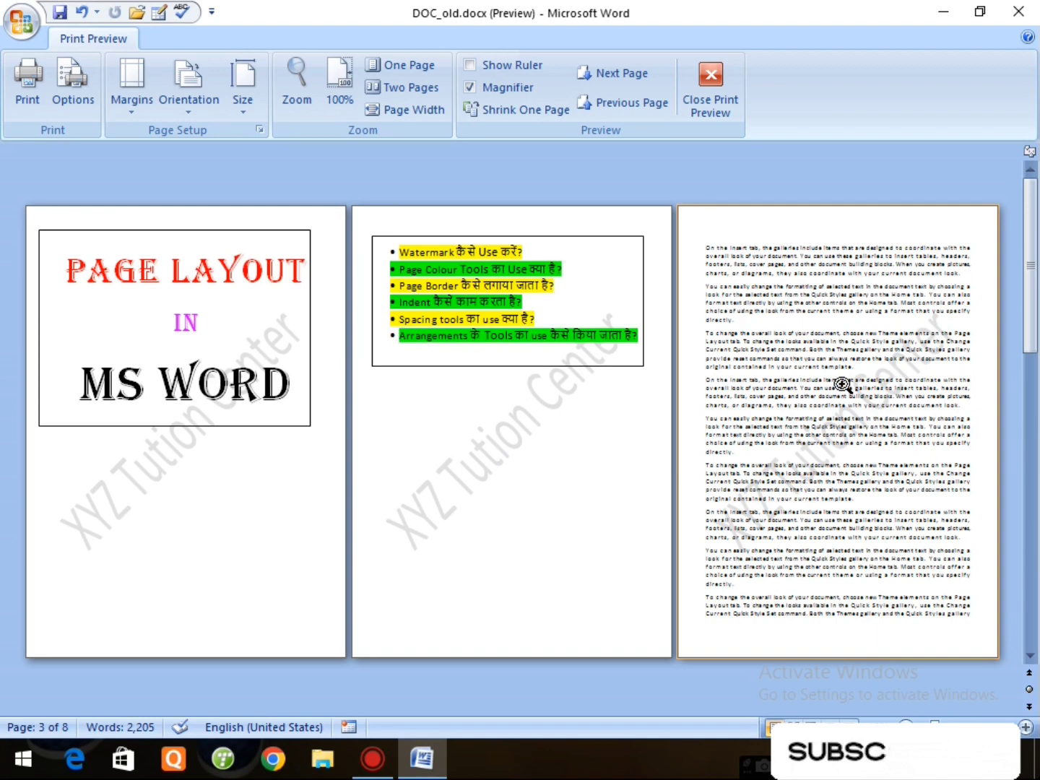
click(717, 87)
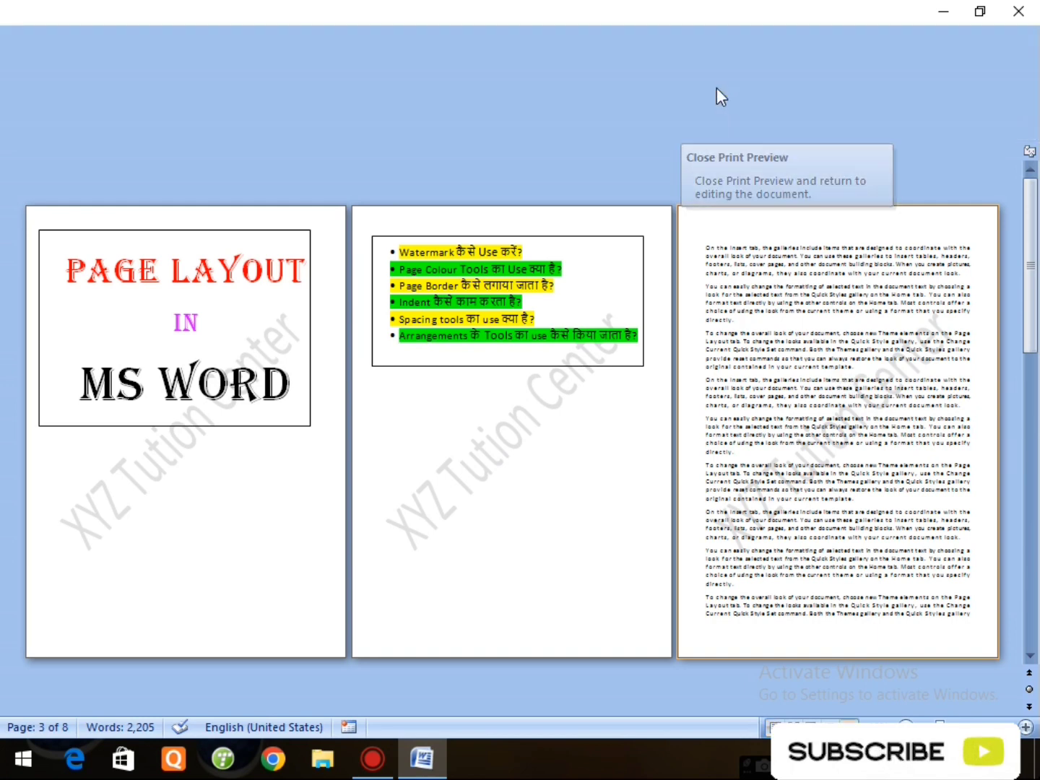
Step: Replace the text watermark with a custom picture watermark using girl7.png from the Images folder in Pictures
click(433, 65)
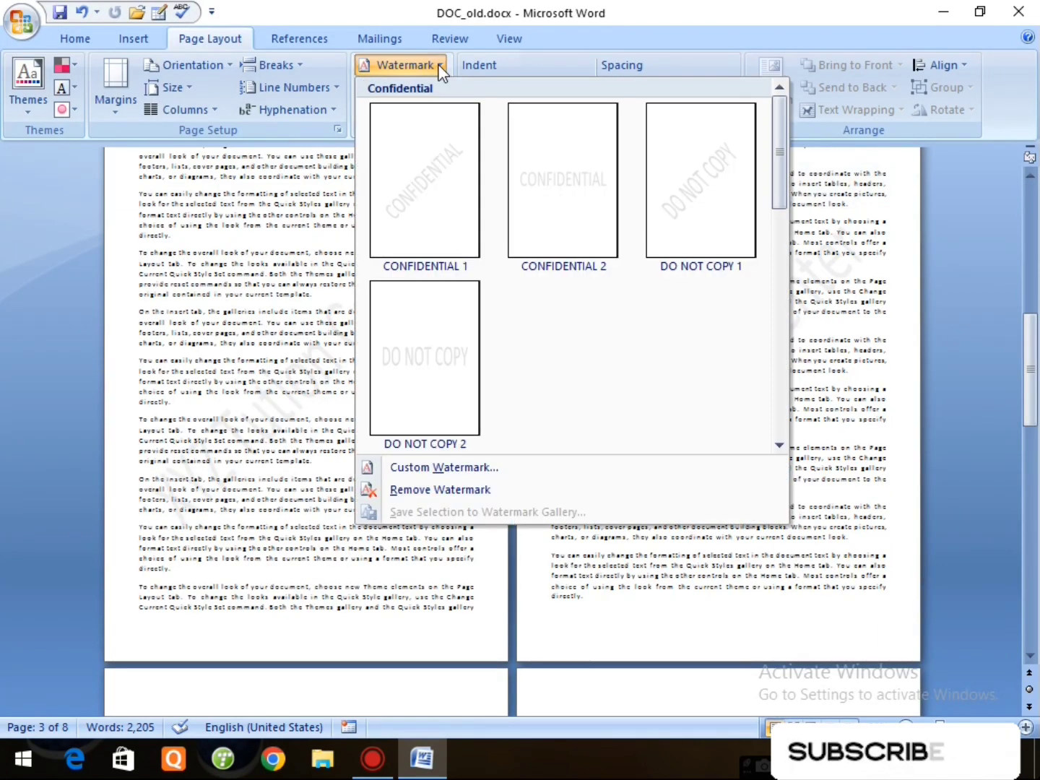
click(426, 468)
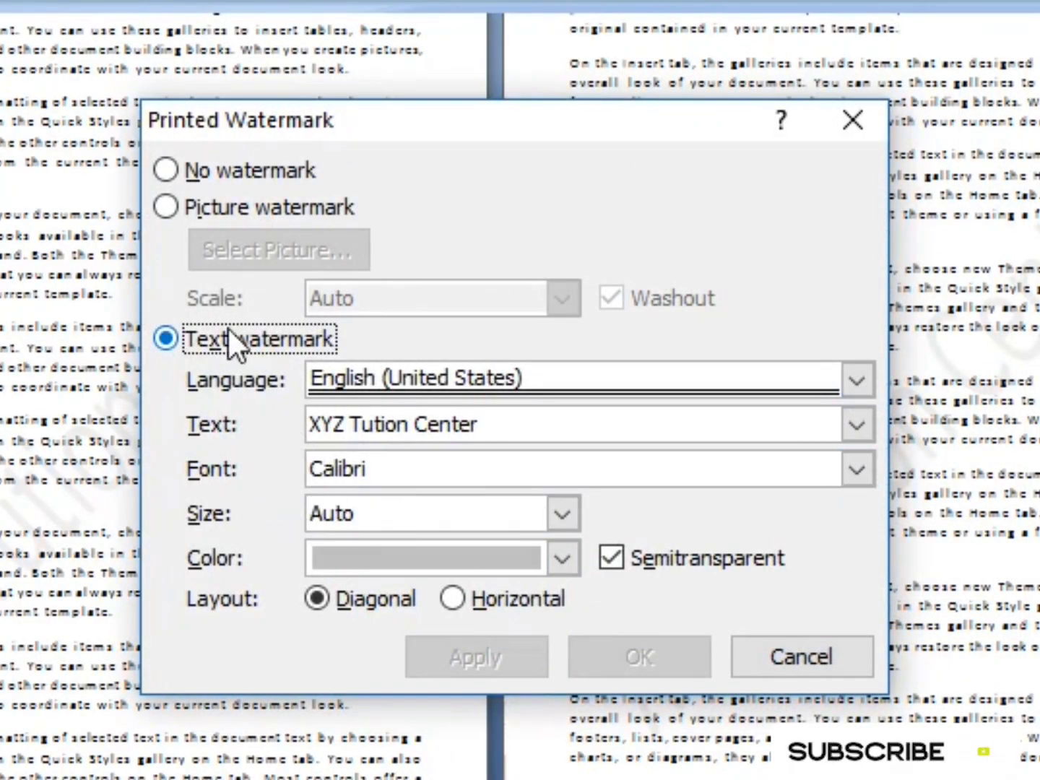
click(170, 208)
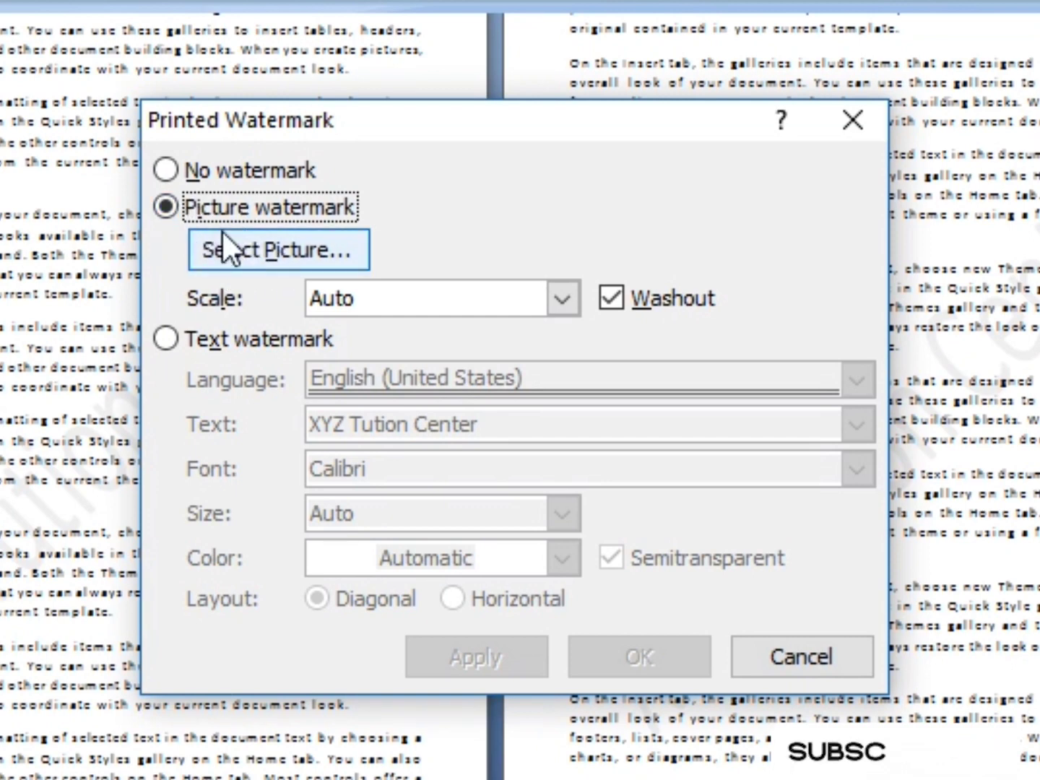
click(248, 249)
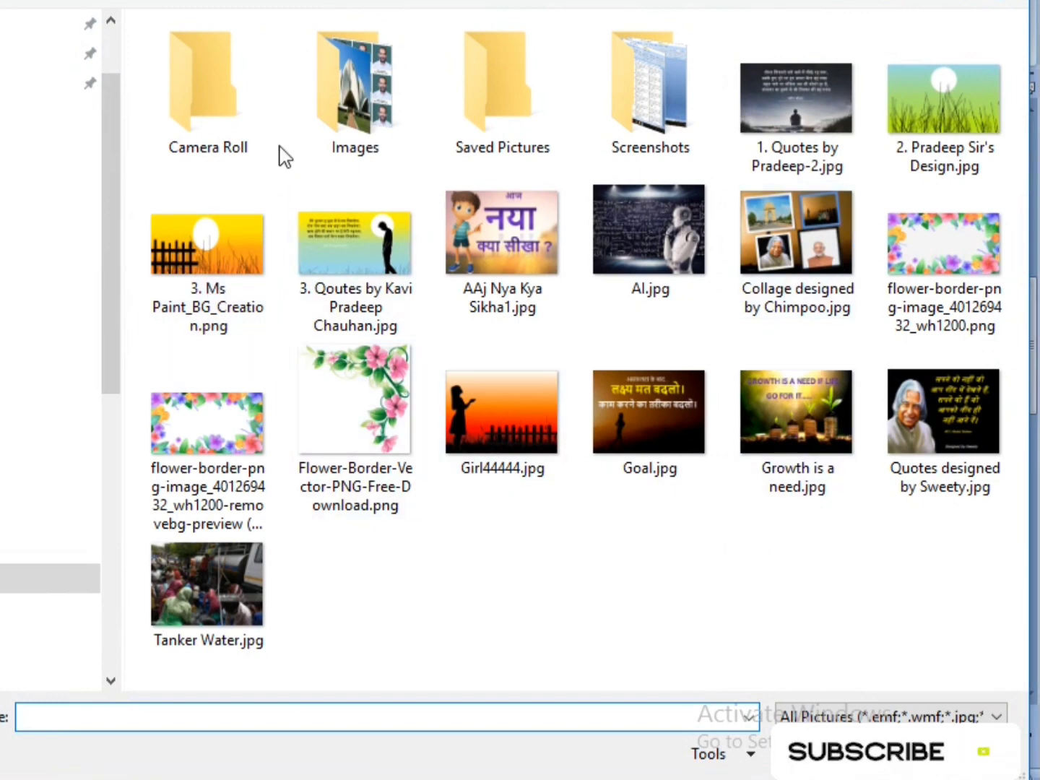
double_click(355, 114)
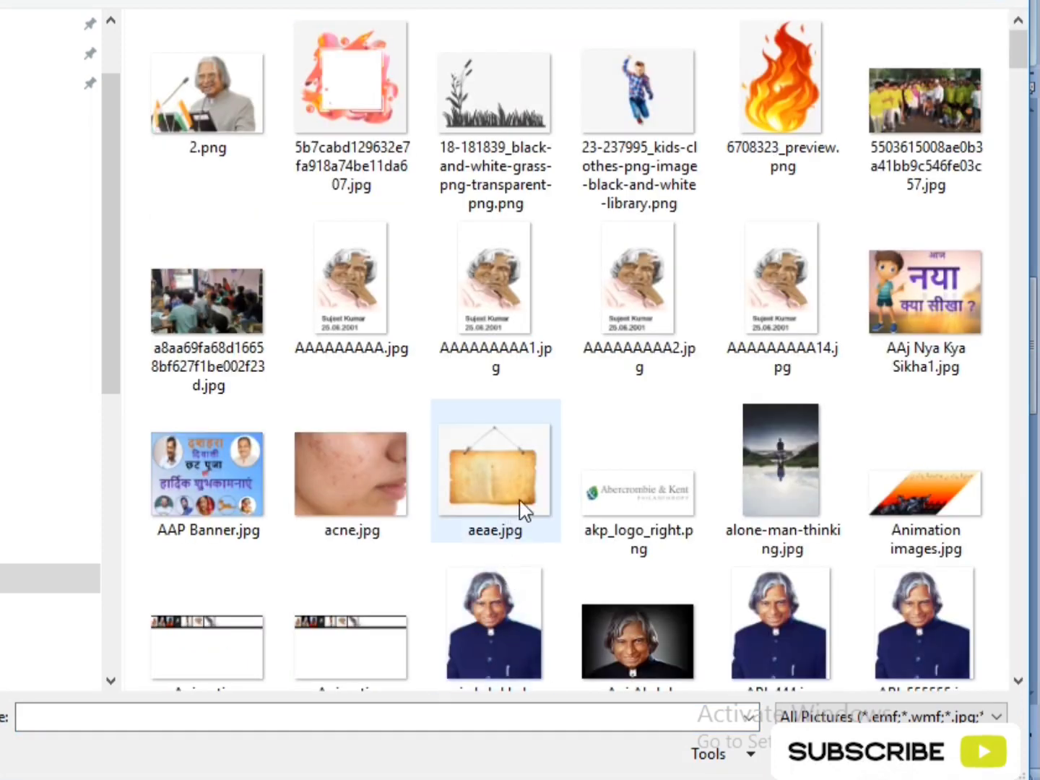
click(511, 475)
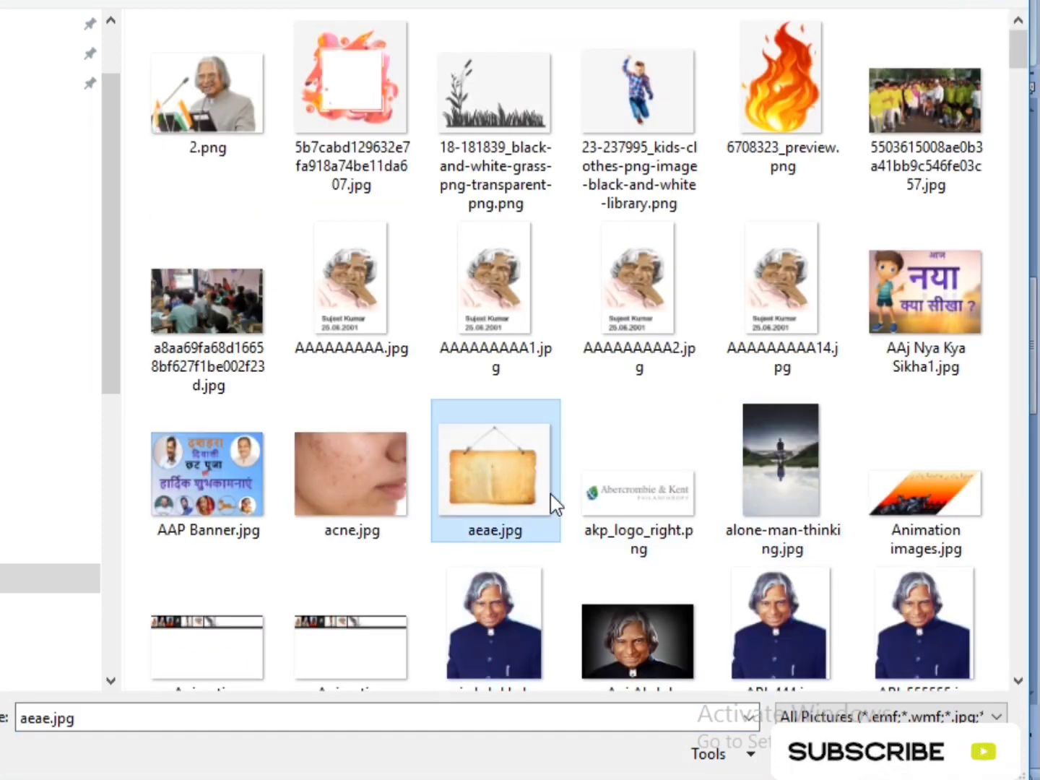
scroll(549, 498, down, 5)
key(g)
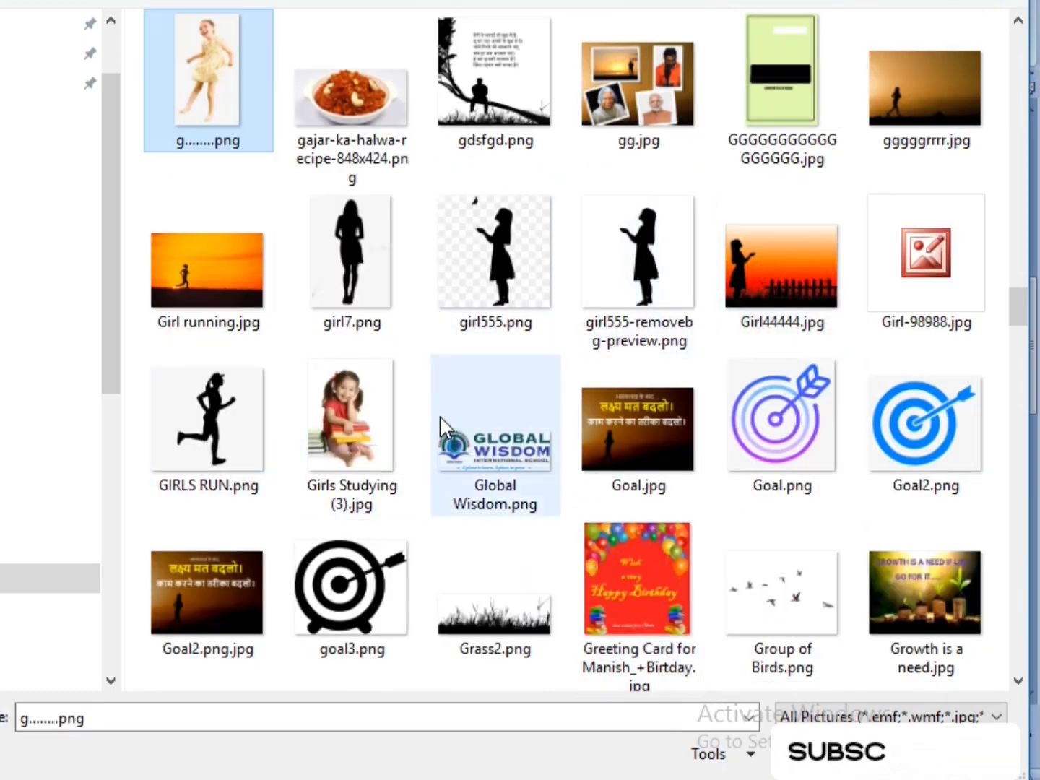
click(373, 253)
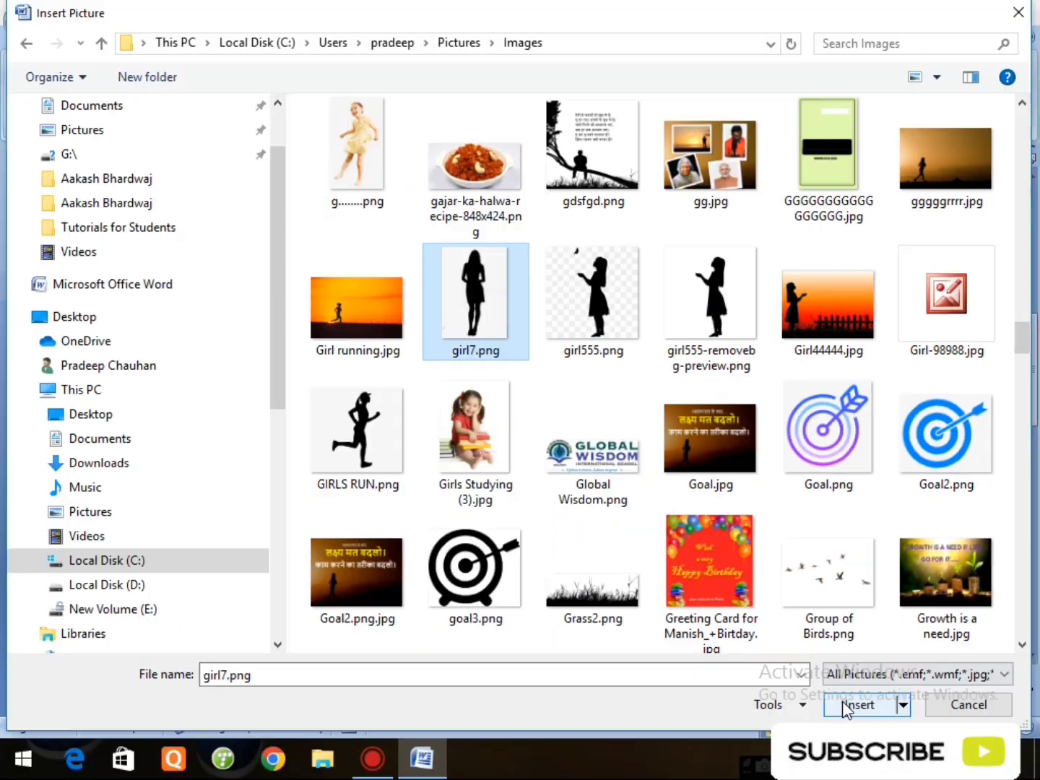
click(815, 753)
click(585, 486)
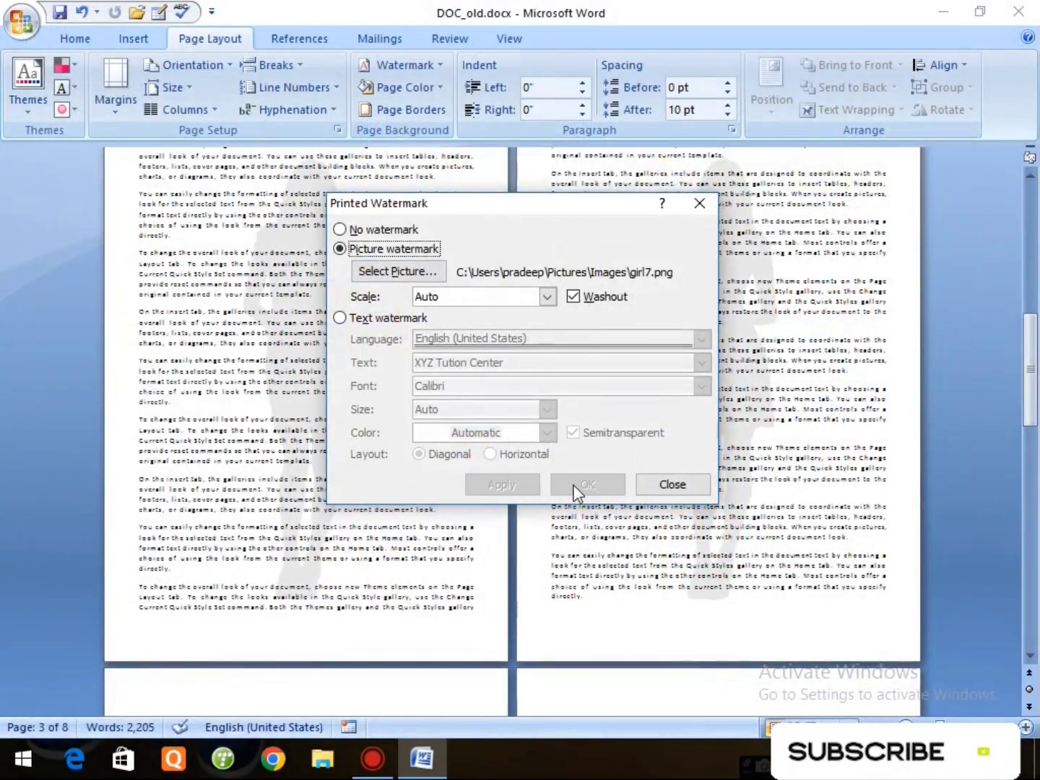
click(673, 491)
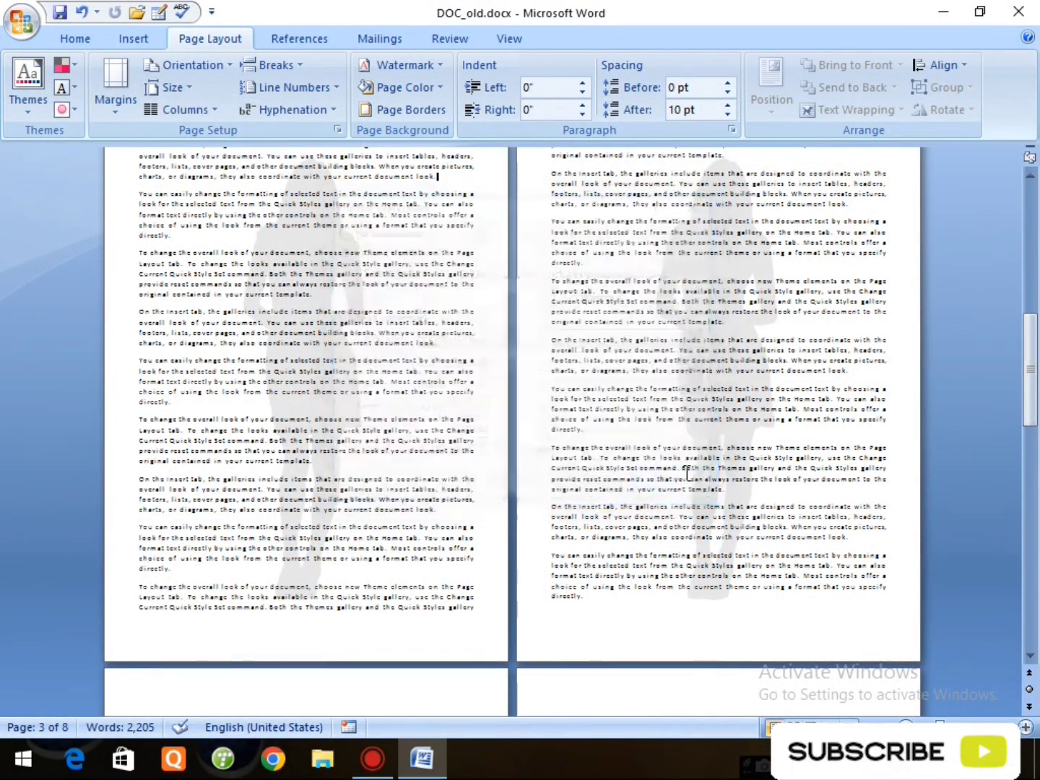
Step: Inspect the picture watermark on page 3 up close in print preview, and return to editing
key(ctrl+F2)
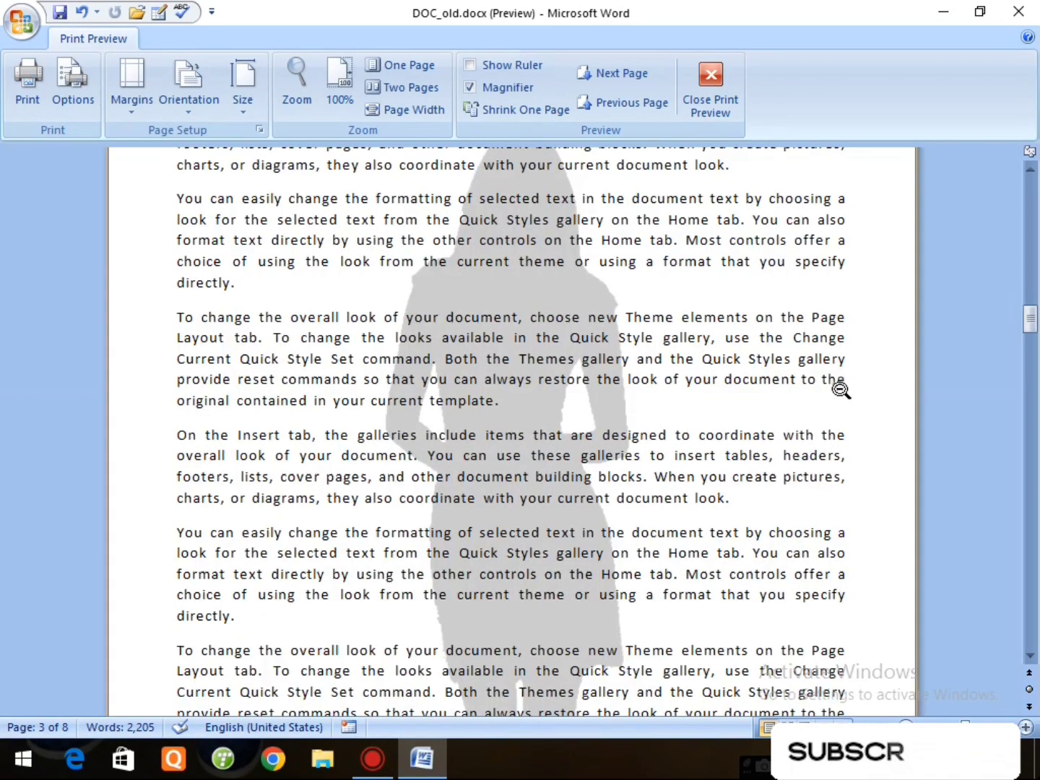
click(840, 387)
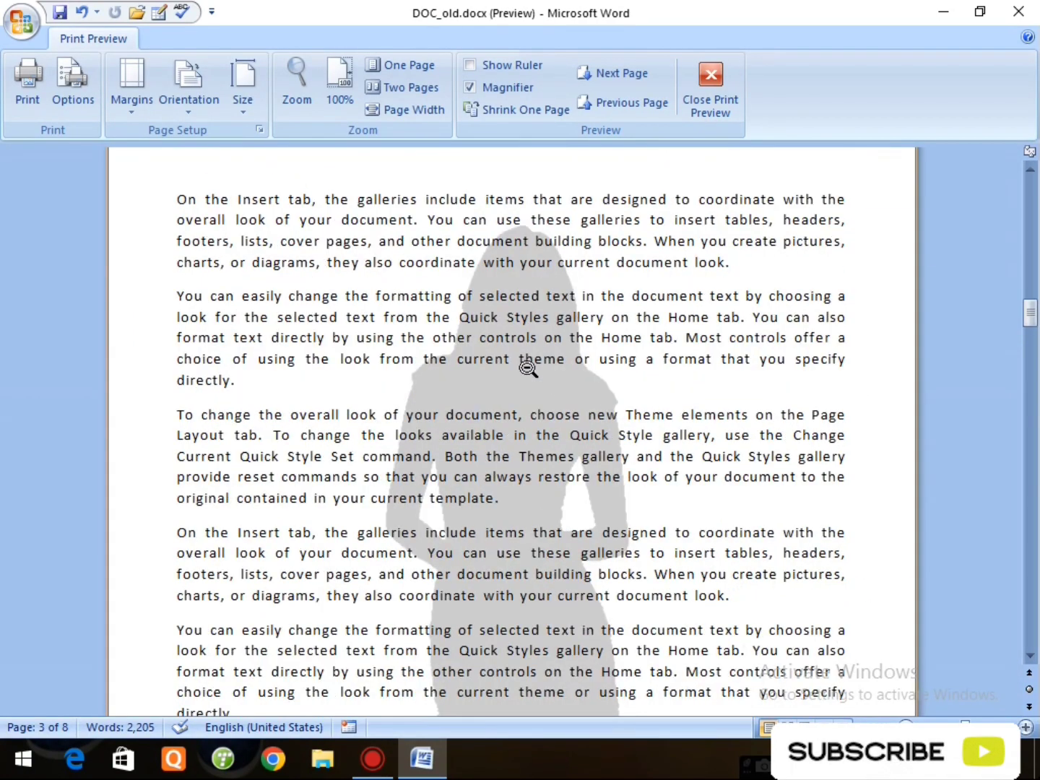
click(722, 85)
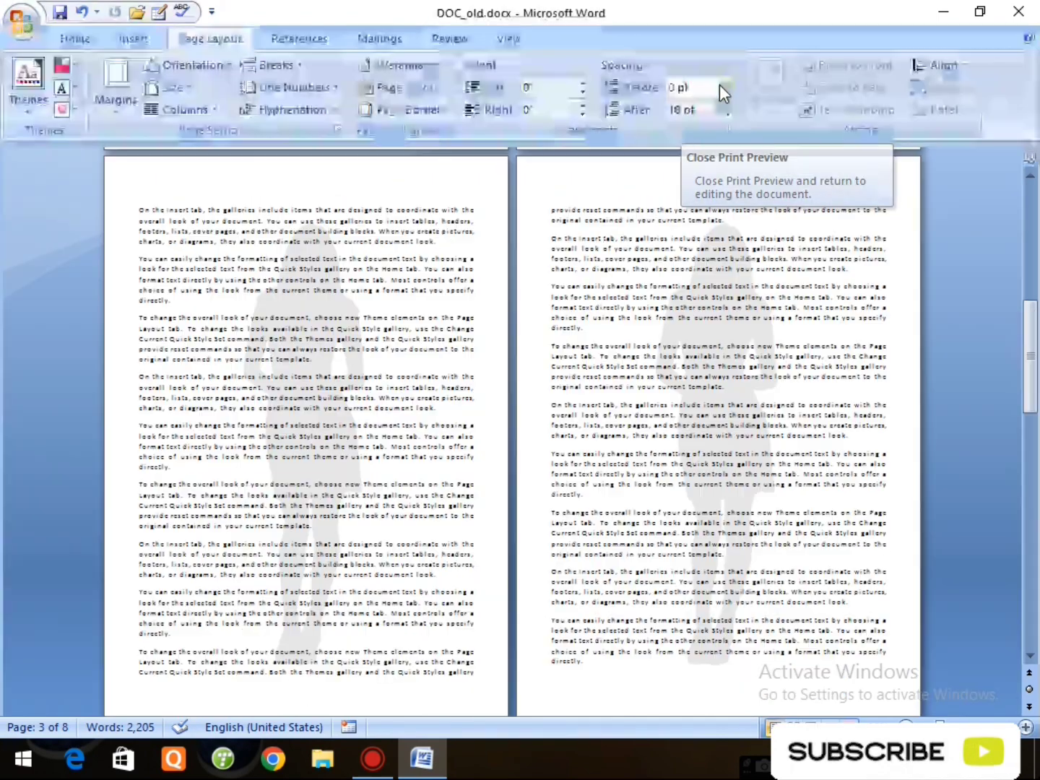
Step: Remove the picture watermark from the document
click(442, 65)
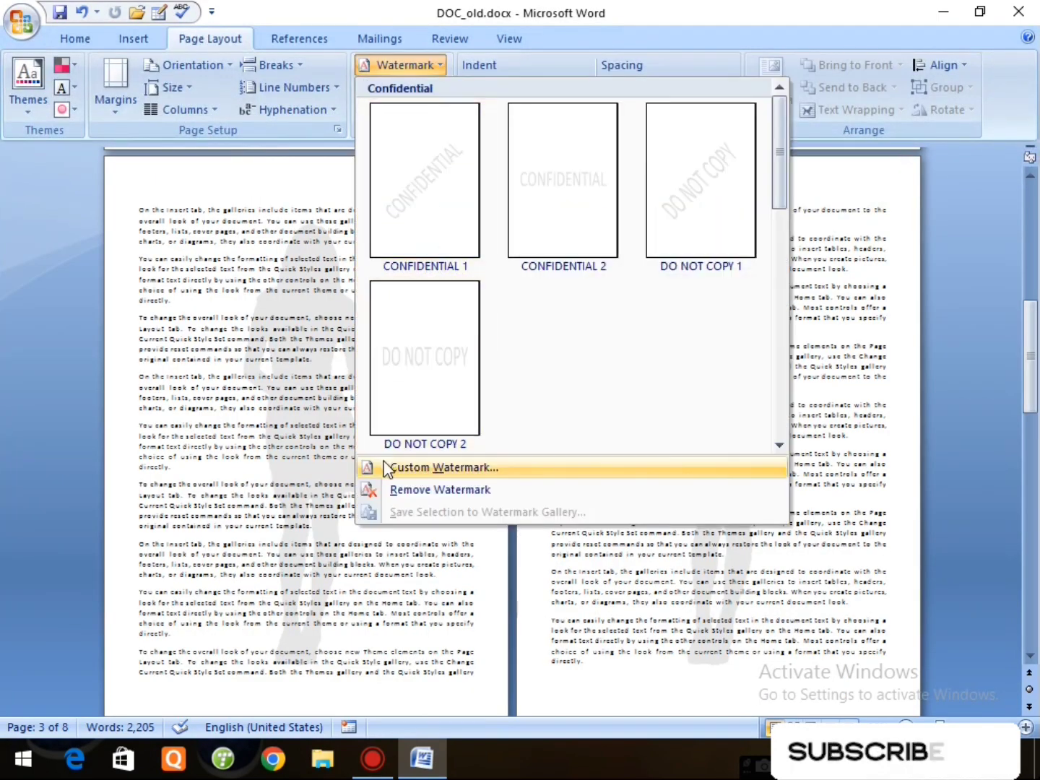
click(810, 308)
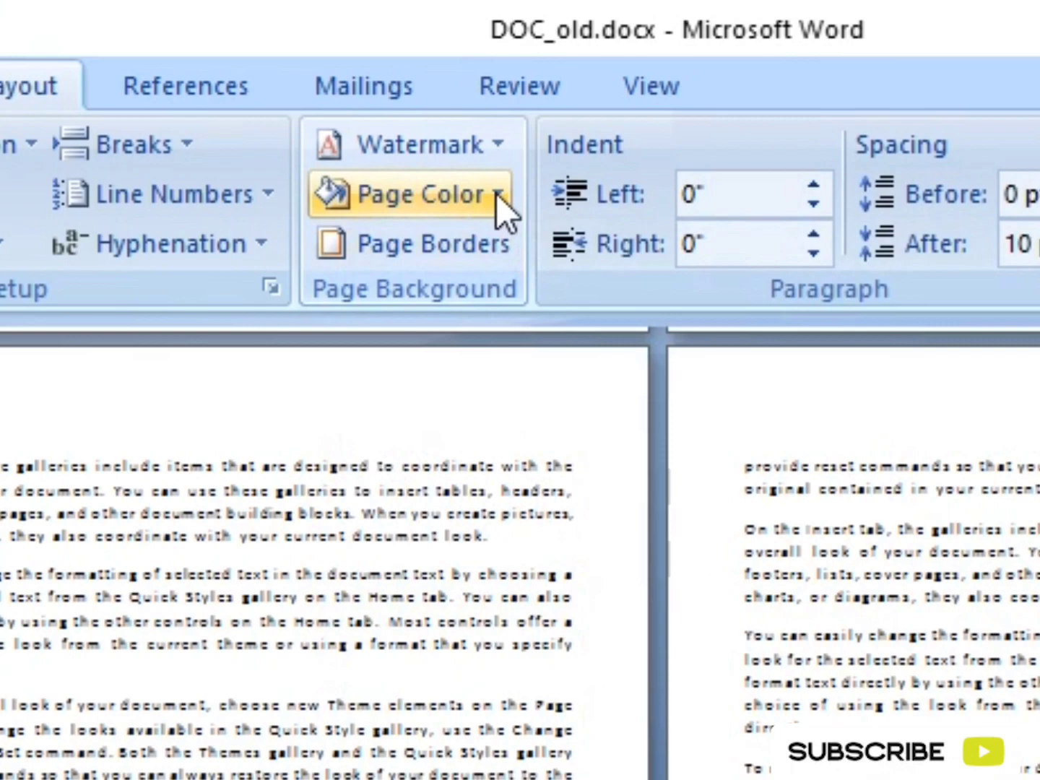
Step: Try a light blue and a light pink theme page color on the document, and reset it to No Color
click(496, 196)
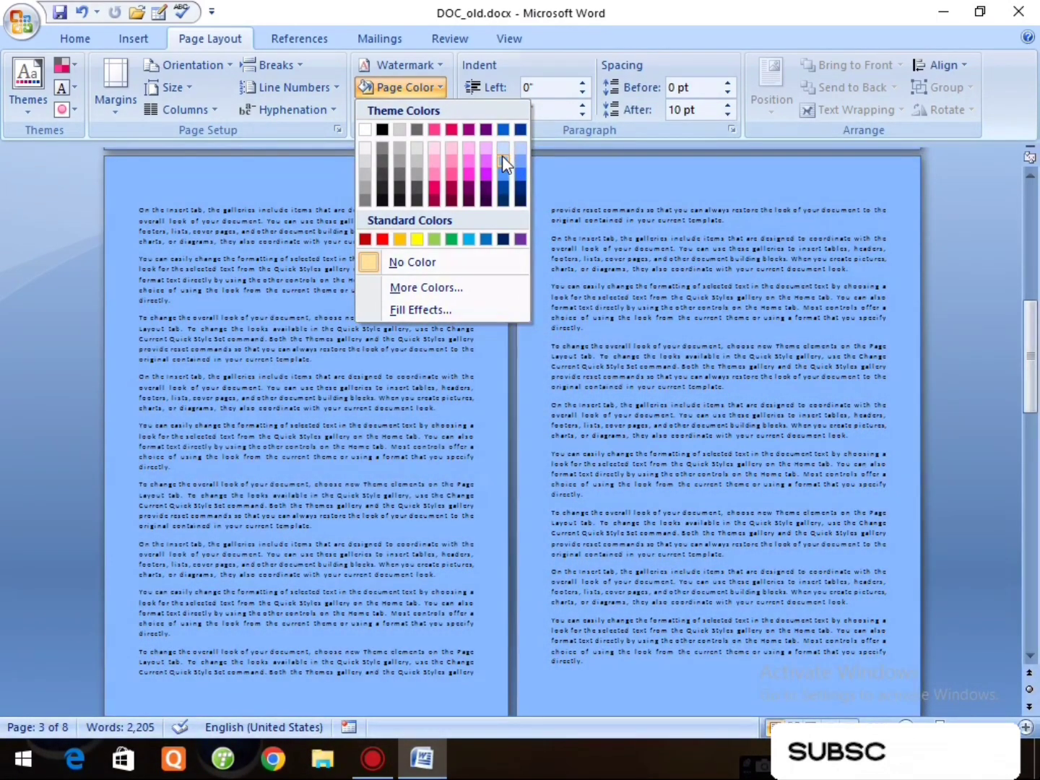
click(503, 156)
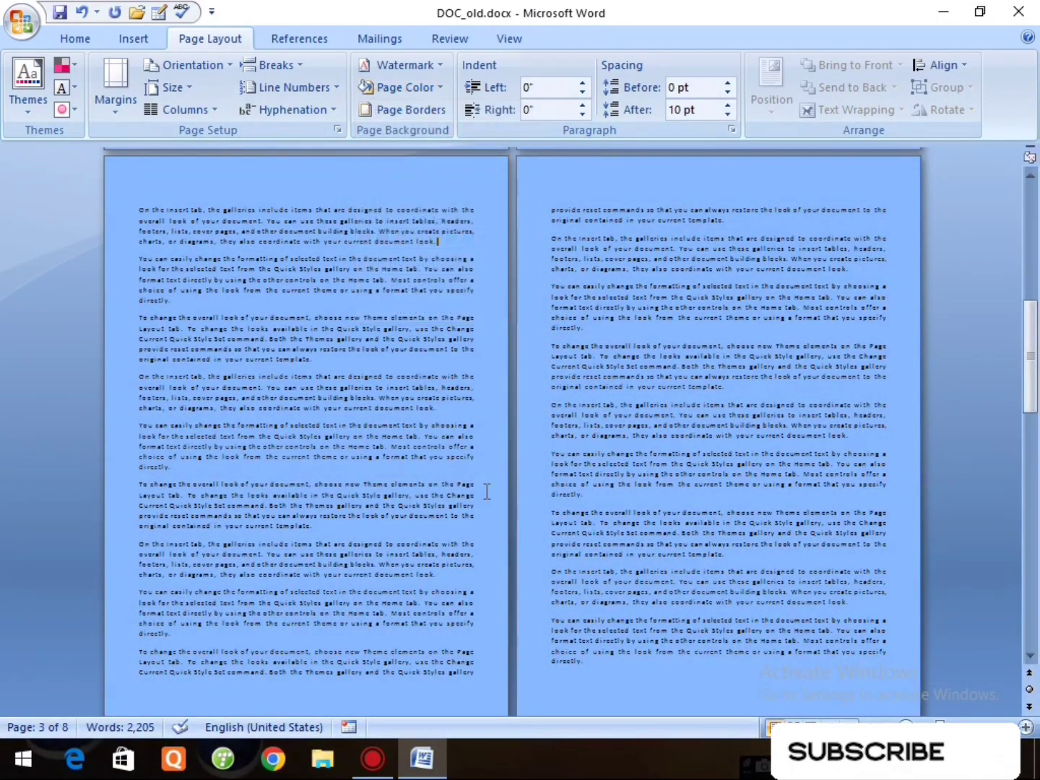
click(438, 89)
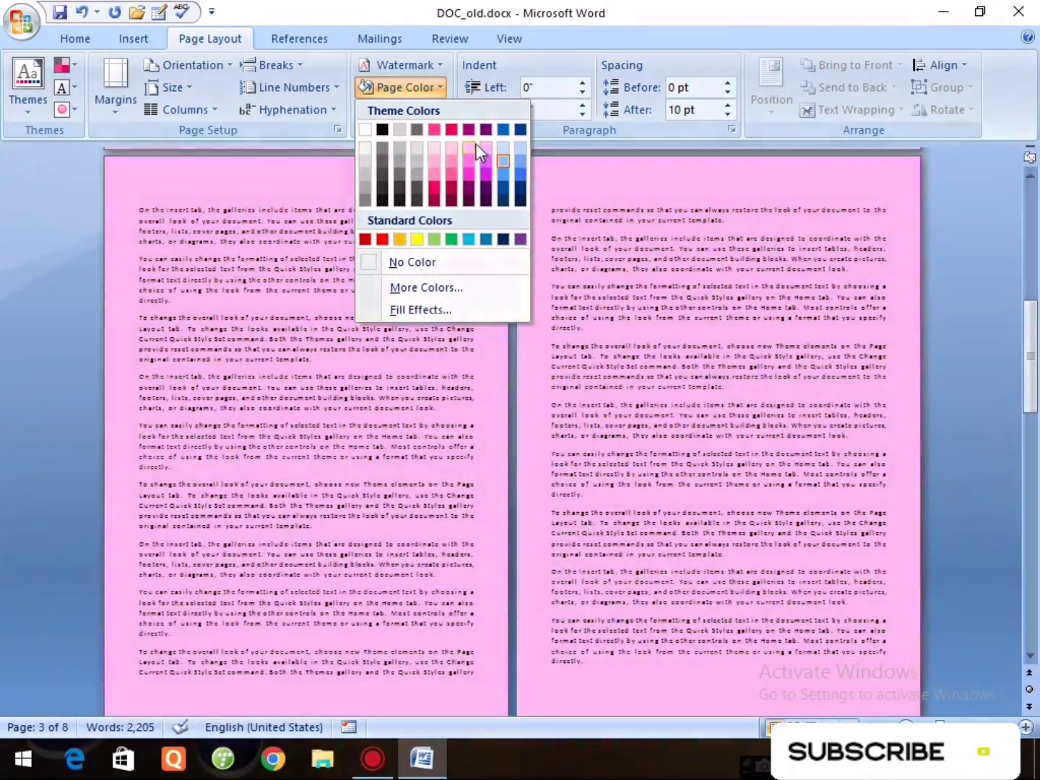
click(471, 145)
click(433, 90)
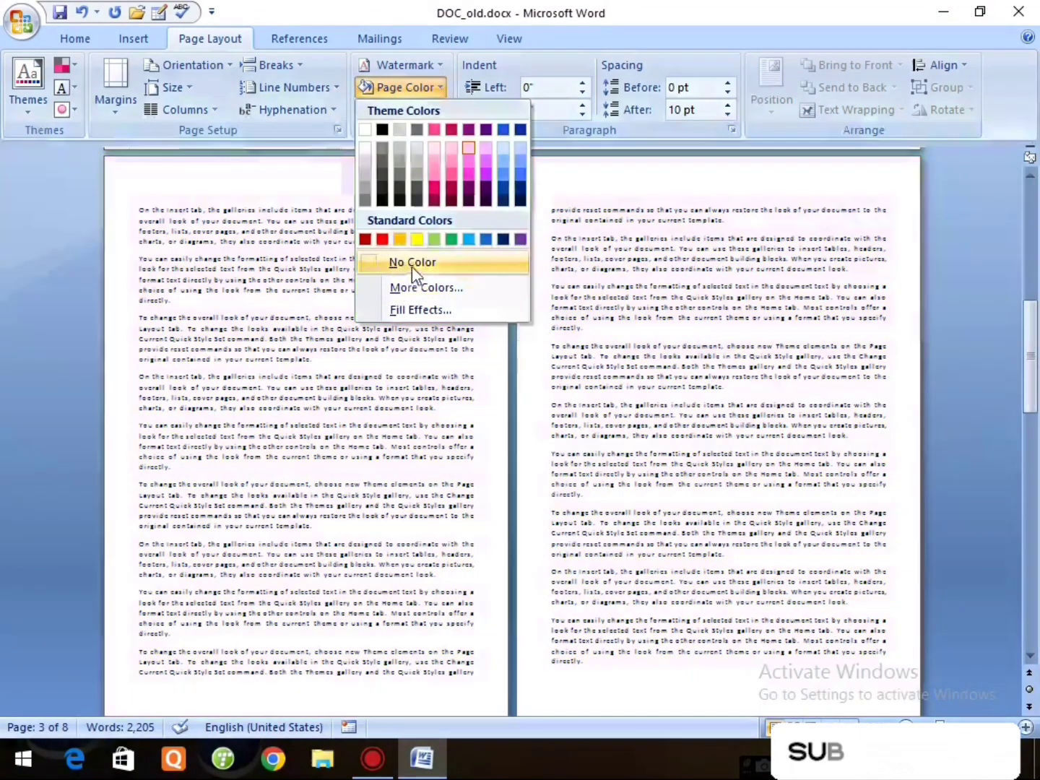
click(413, 265)
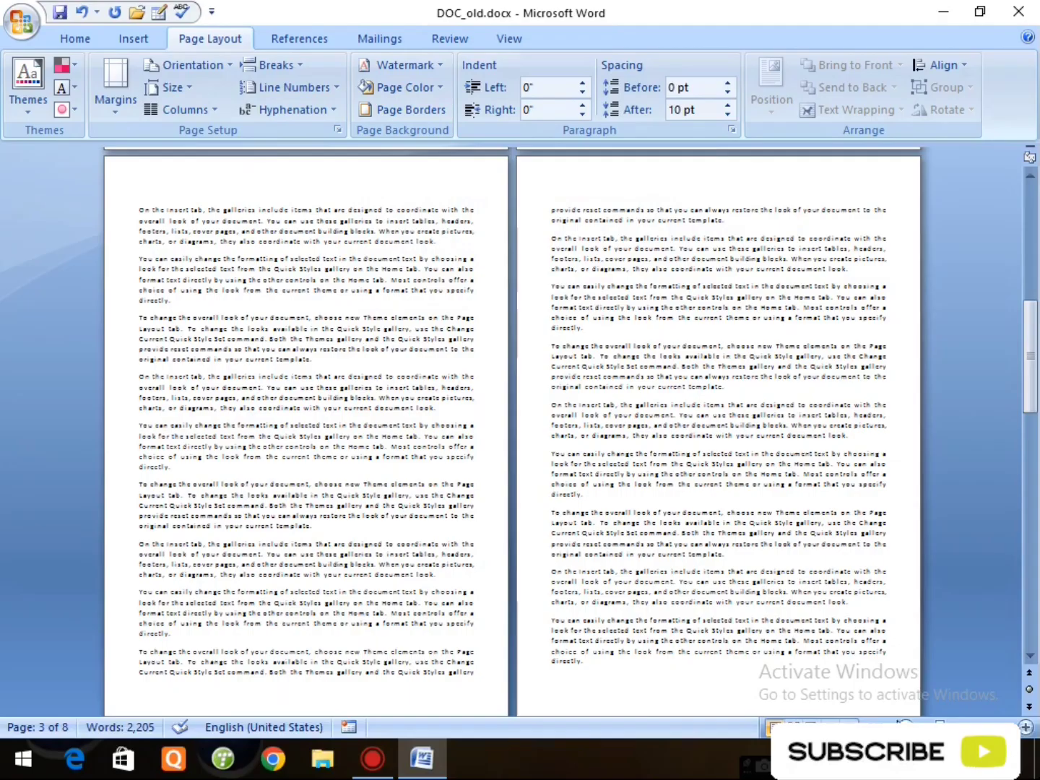
Step: Apply a Box page border to the whole document
ctrl+scroll(458, 529, down, 3)
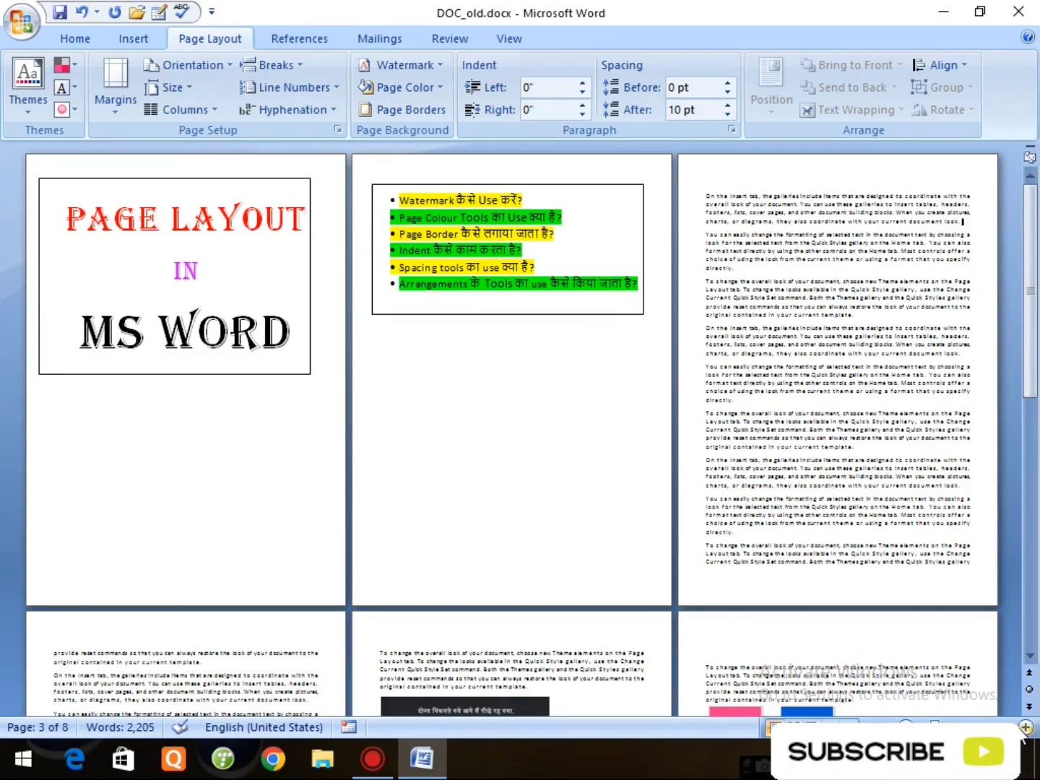
ctrl+scroll(950, 685, up, 2)
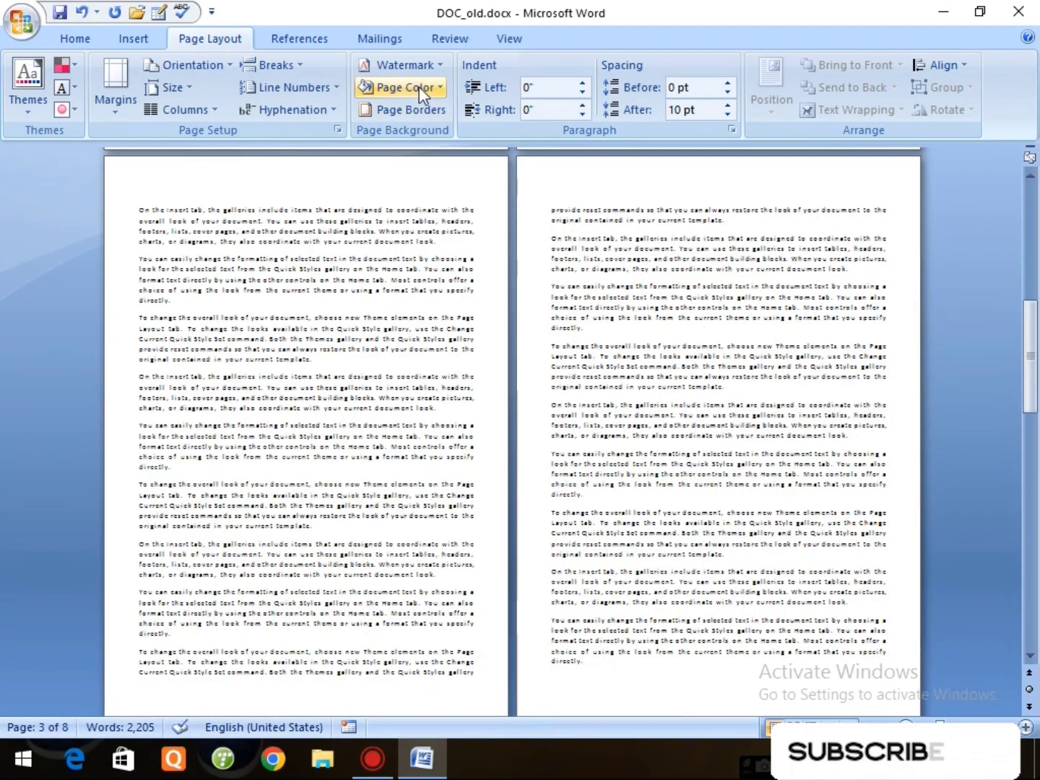
click(391, 112)
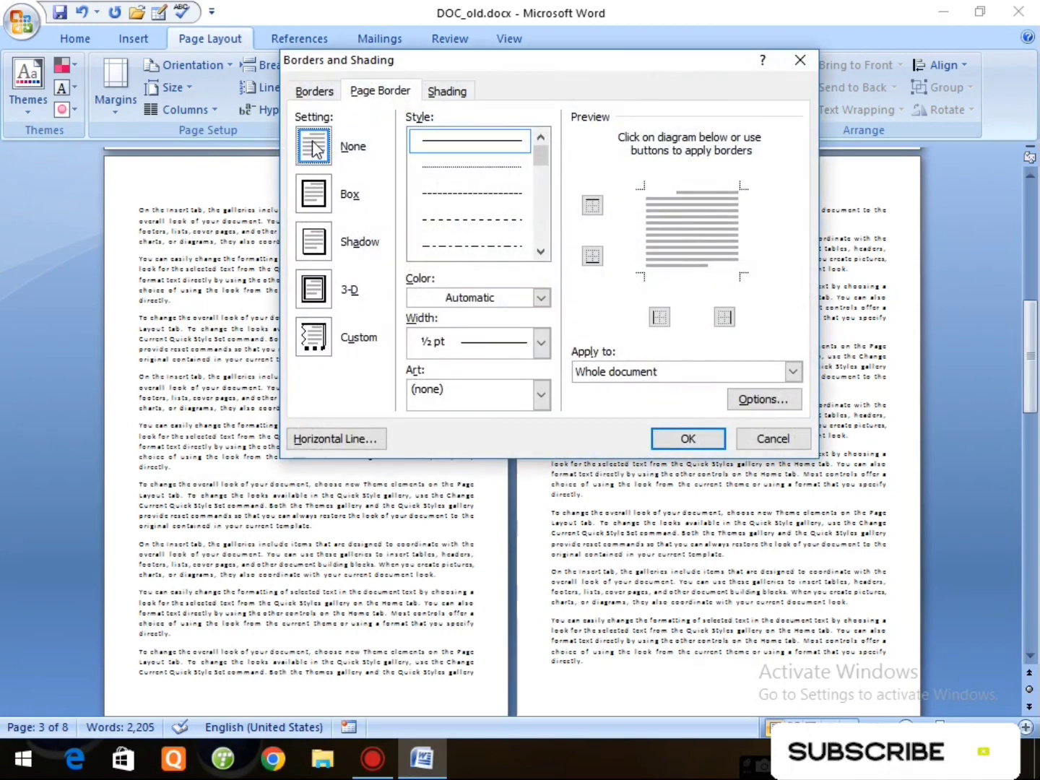
click(322, 202)
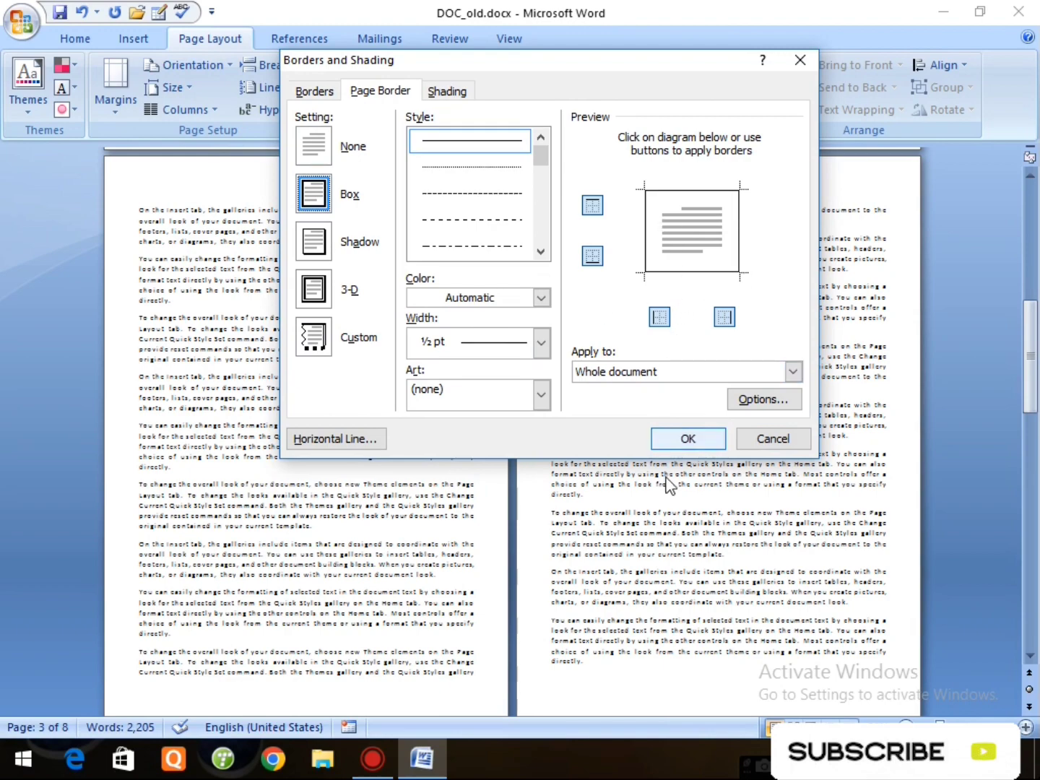
click(685, 438)
Step: Change the page border setting to Shadow for the whole document
click(406, 109)
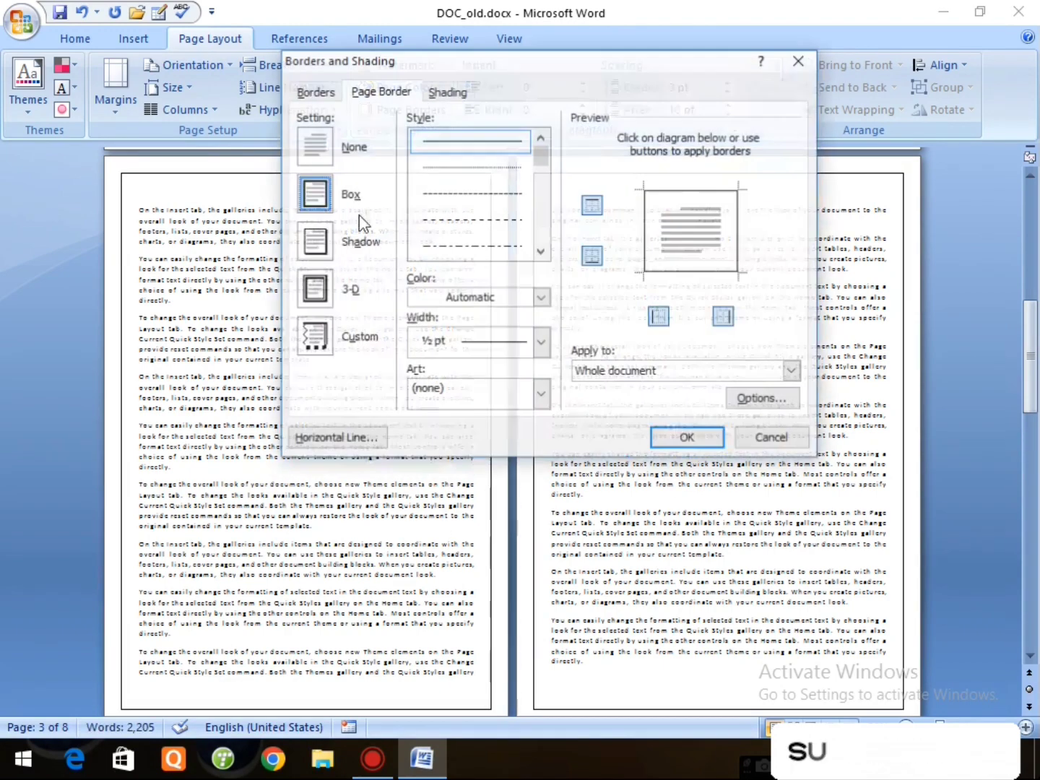
click(318, 247)
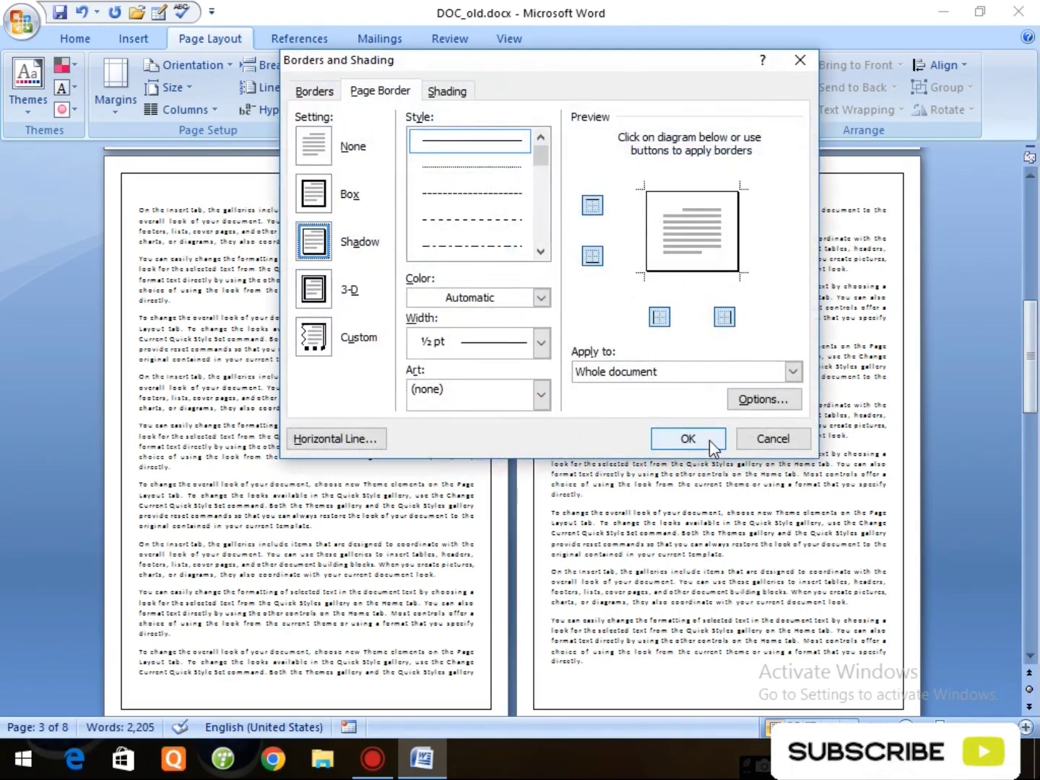
click(687, 439)
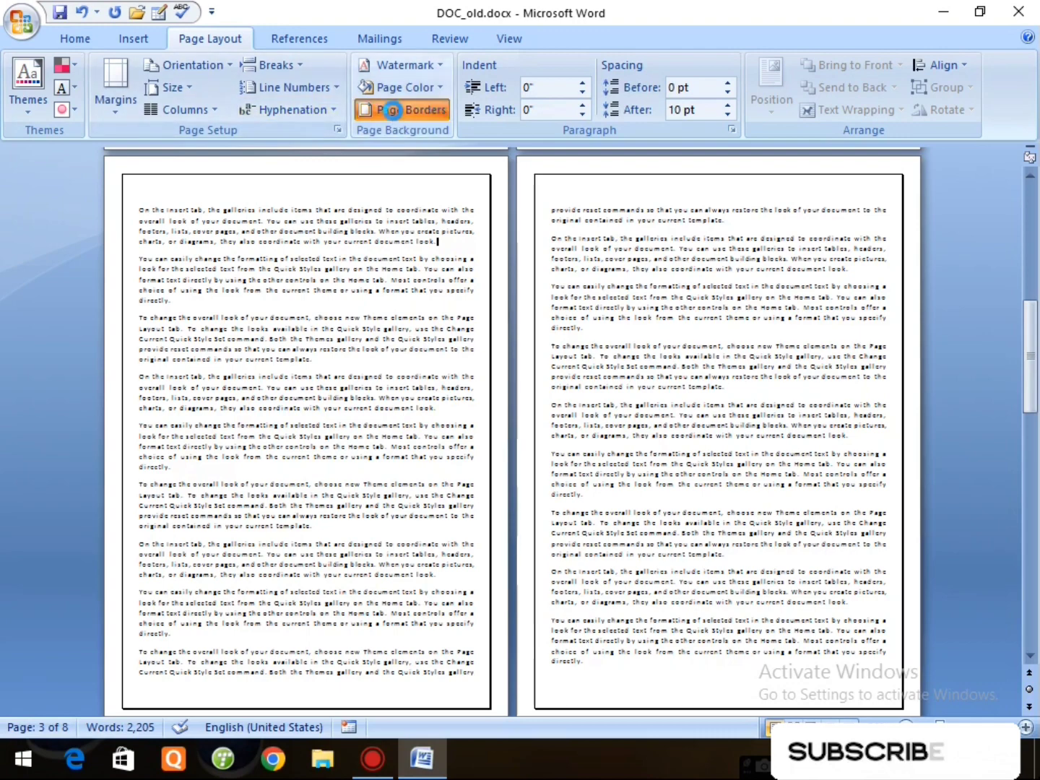
Step: Apply the red apples art border to all pages of the document
click(411, 109)
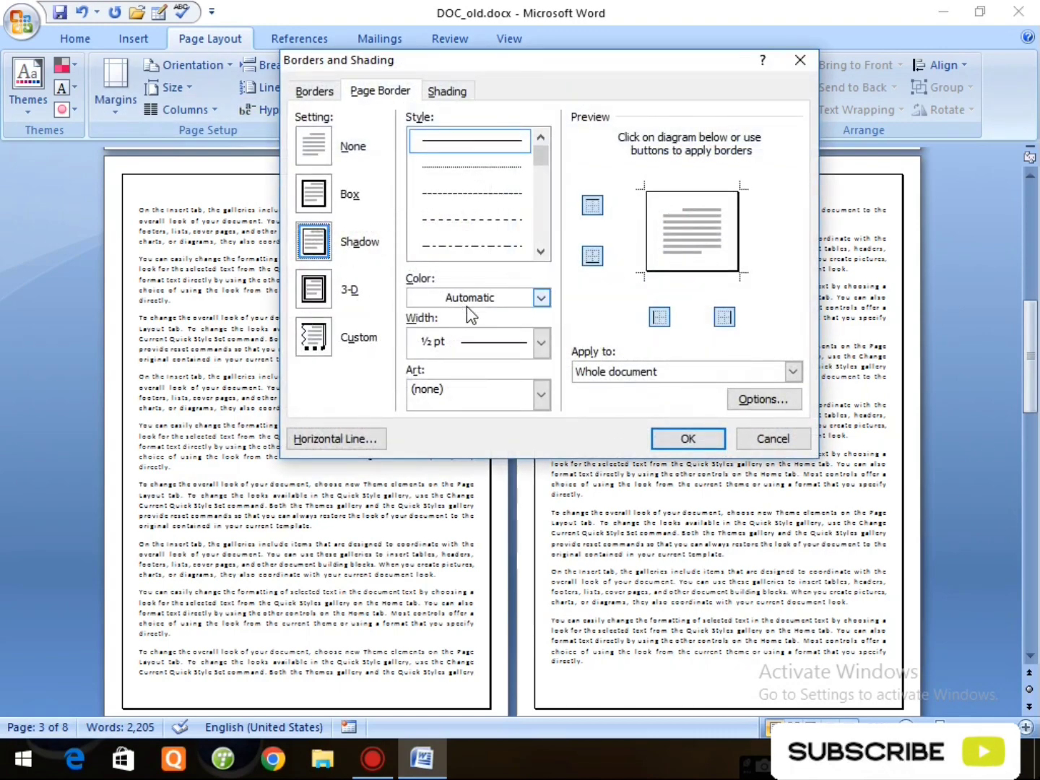
click(542, 398)
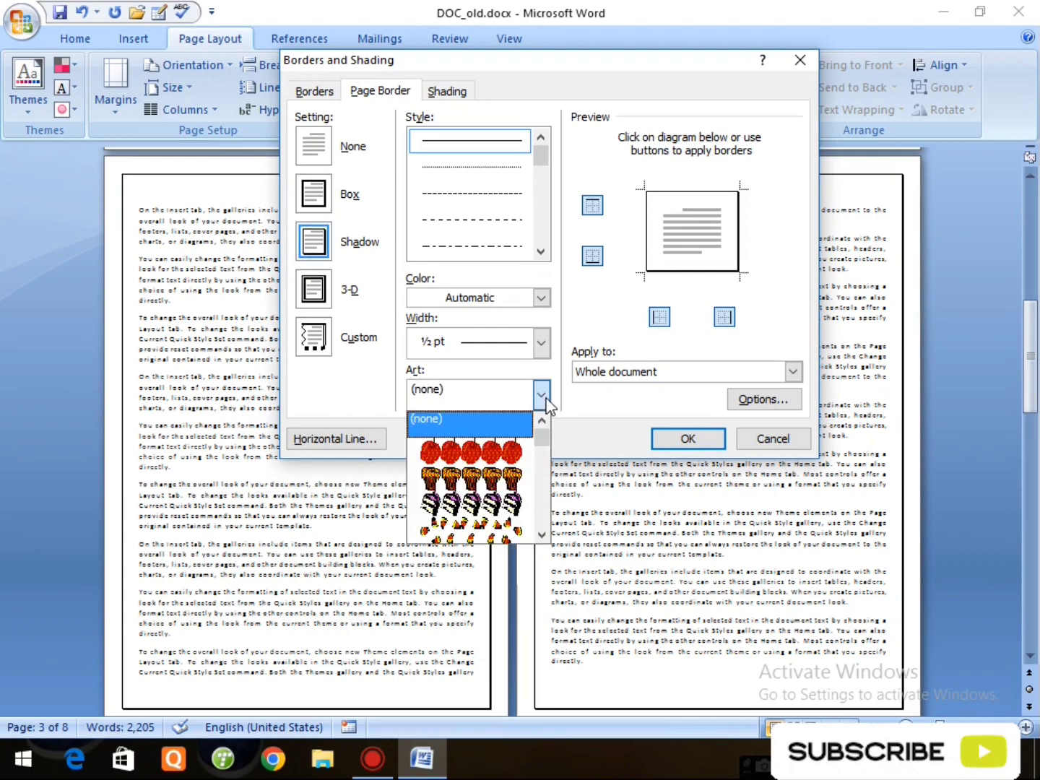
click(498, 454)
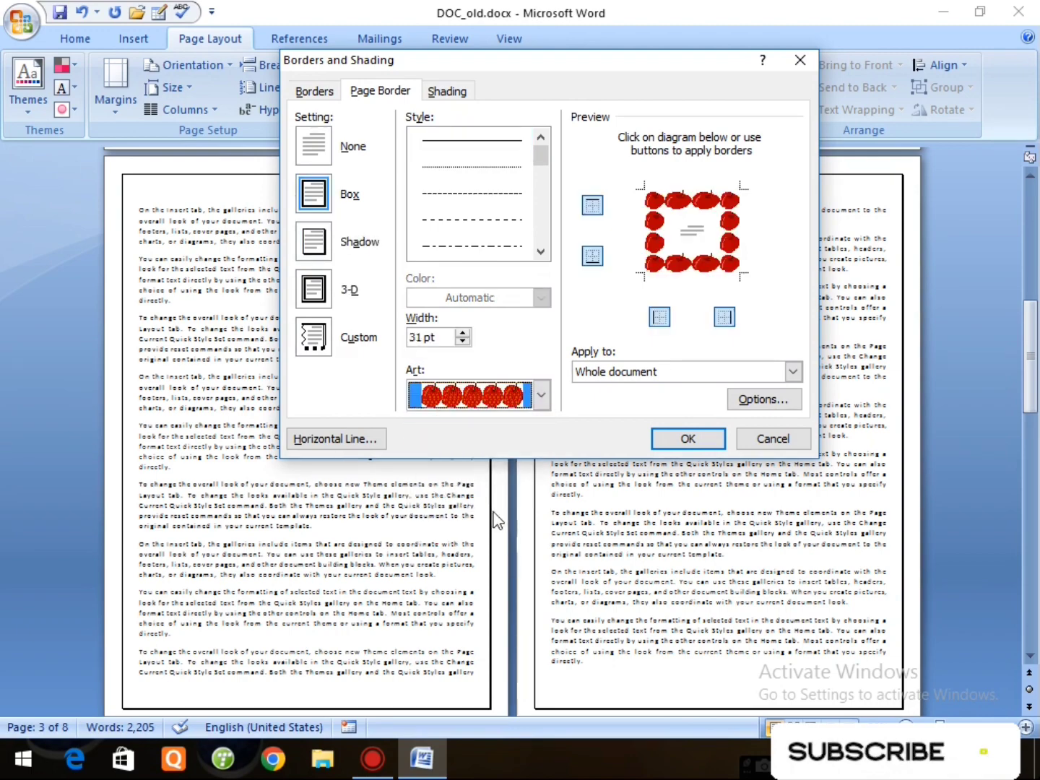
click(677, 438)
Step: Replace the apples page border with a thick black rough-edged art border from the end of the art list
click(428, 116)
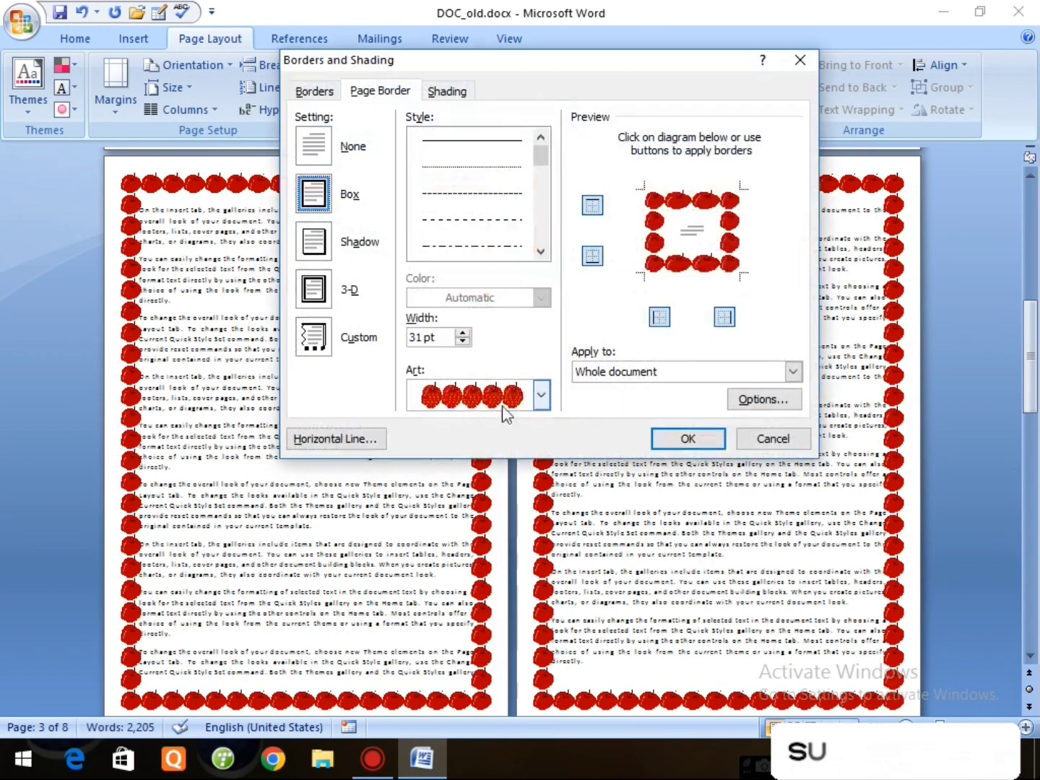
click(541, 395)
scroll(537, 462, down, 10)
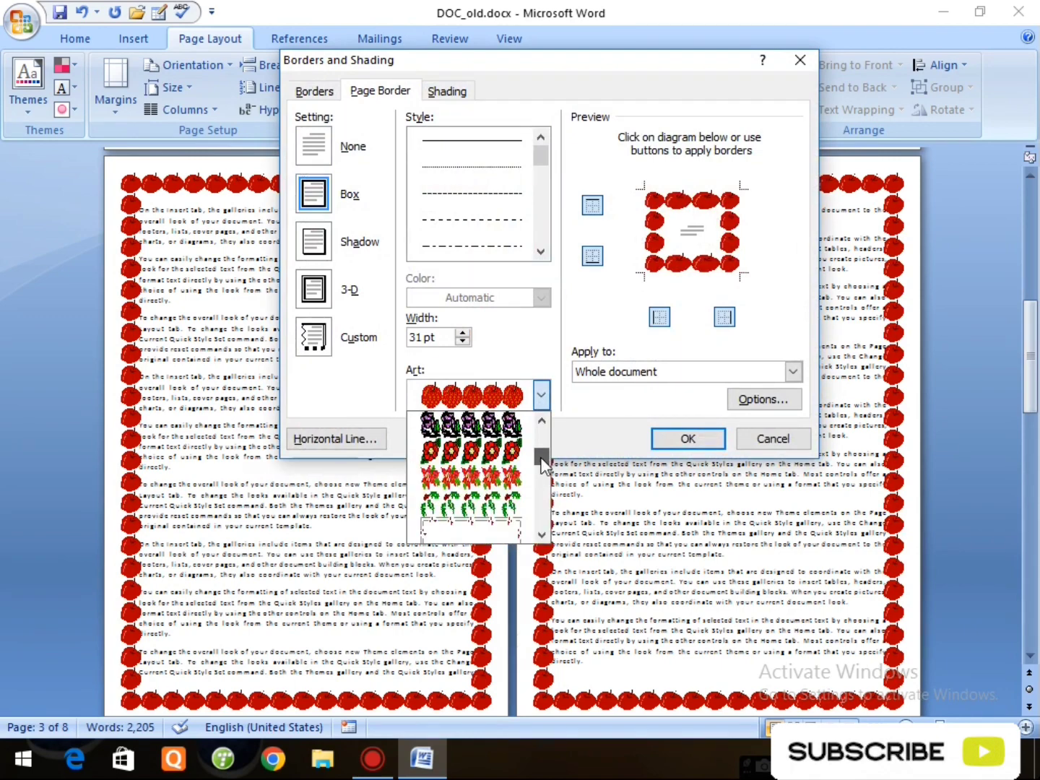
drag(544, 455, 569, 543)
click(485, 491)
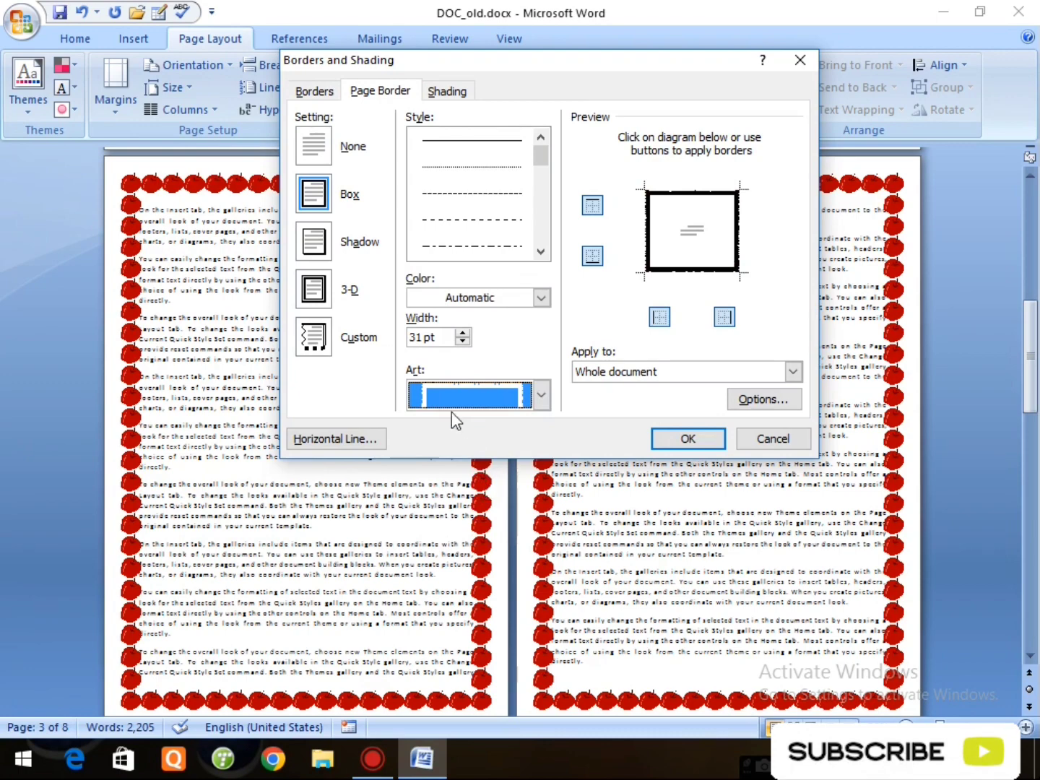
click(688, 439)
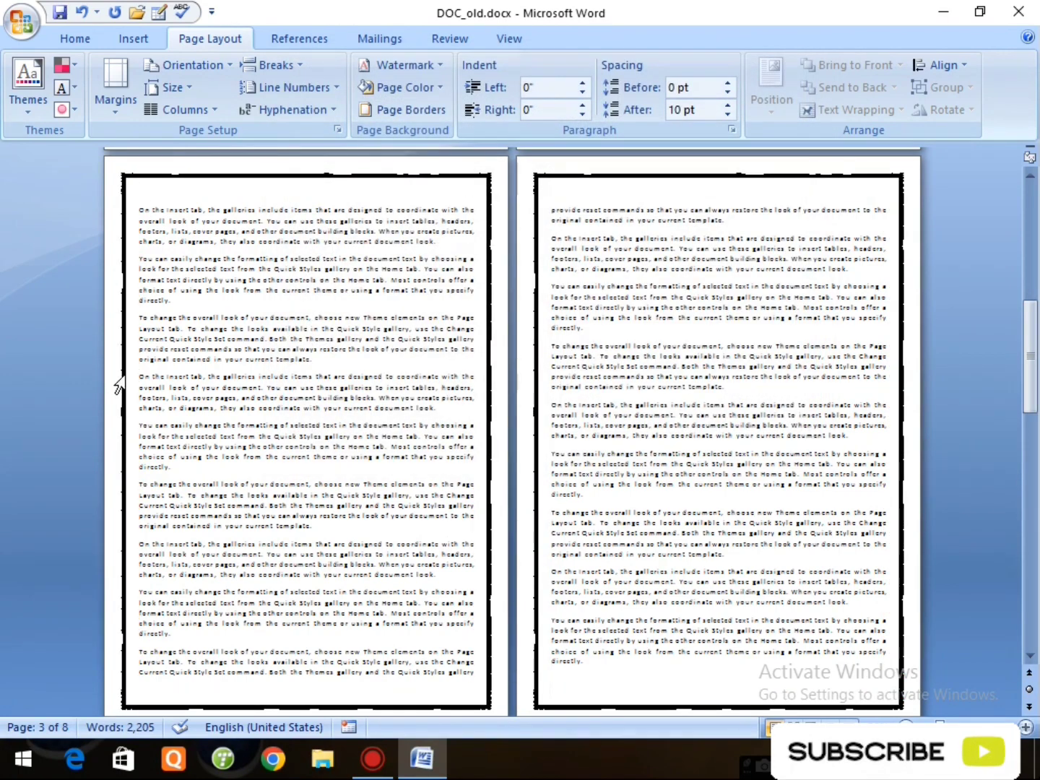
Step: Reduce the width of the black art page border to 14 pt
click(423, 107)
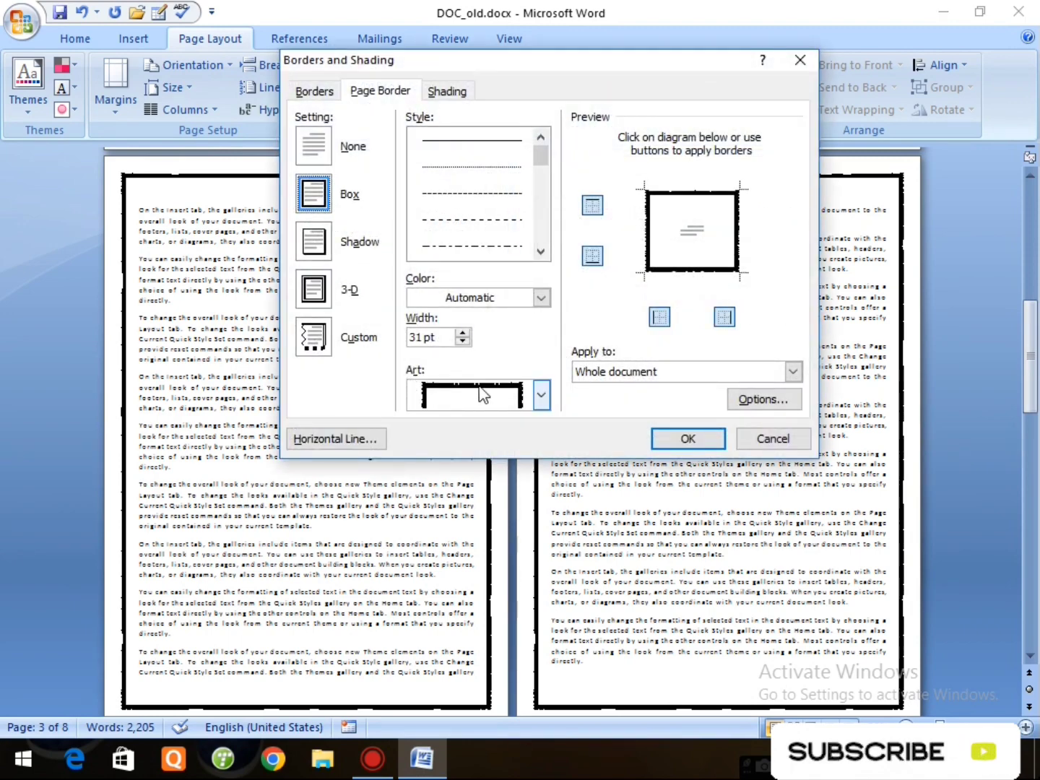
click(463, 341)
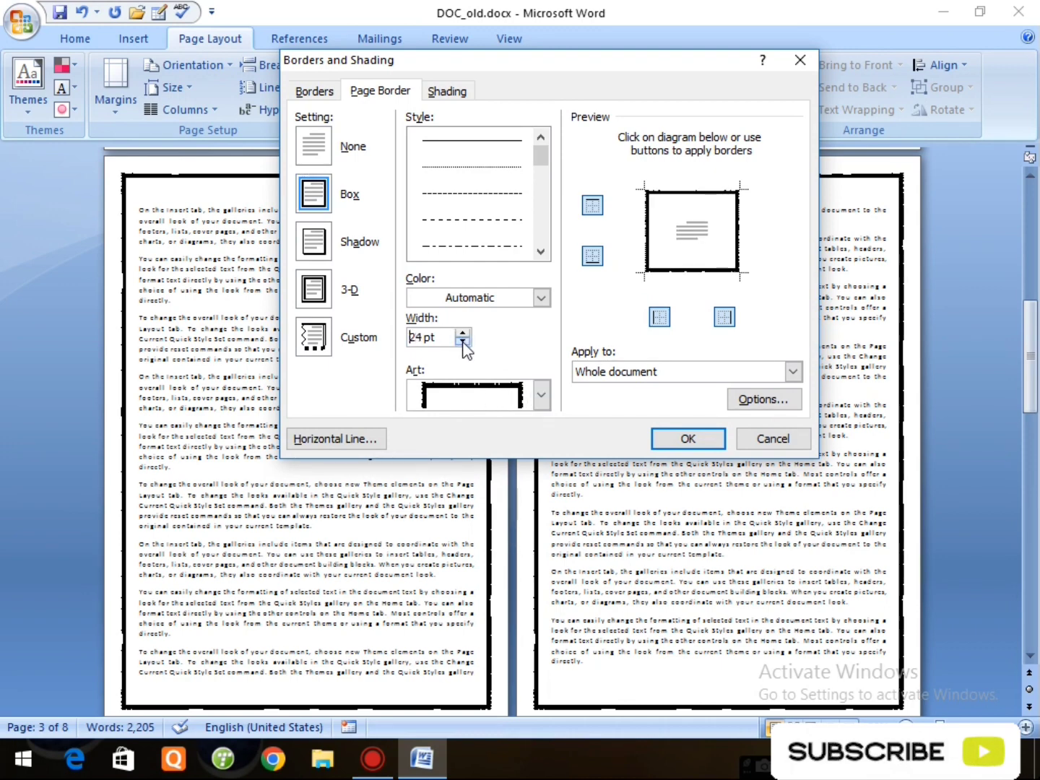
click(463, 345)
click(463, 345)
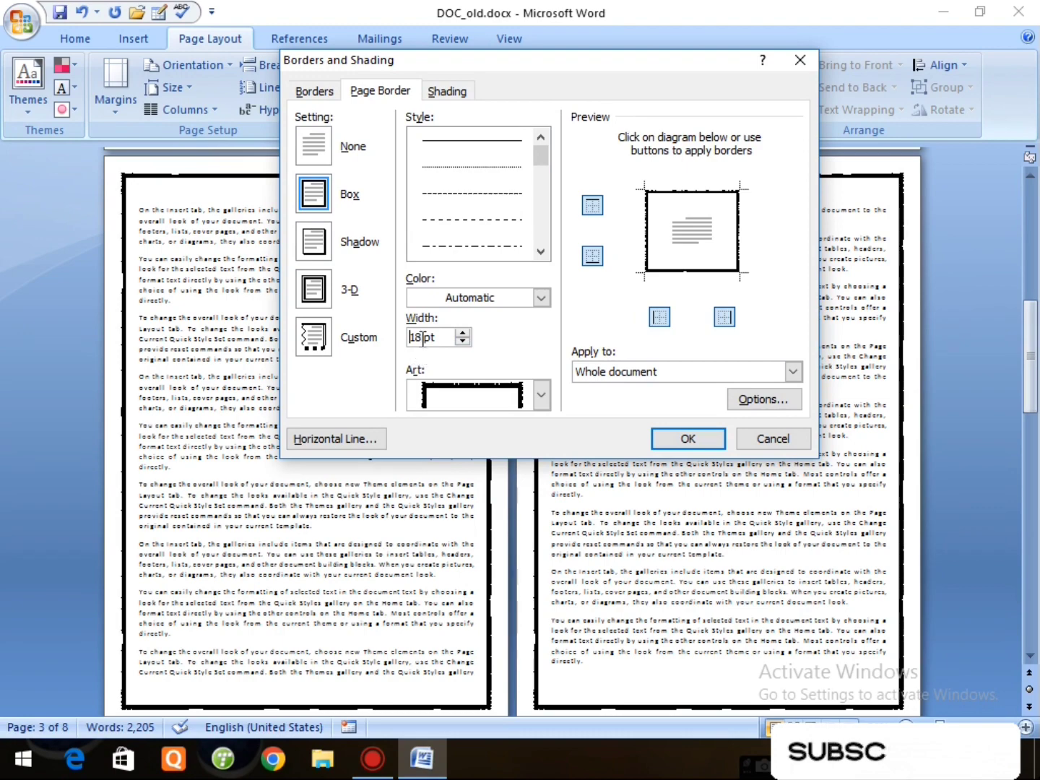
double_click(423, 337)
click(463, 341)
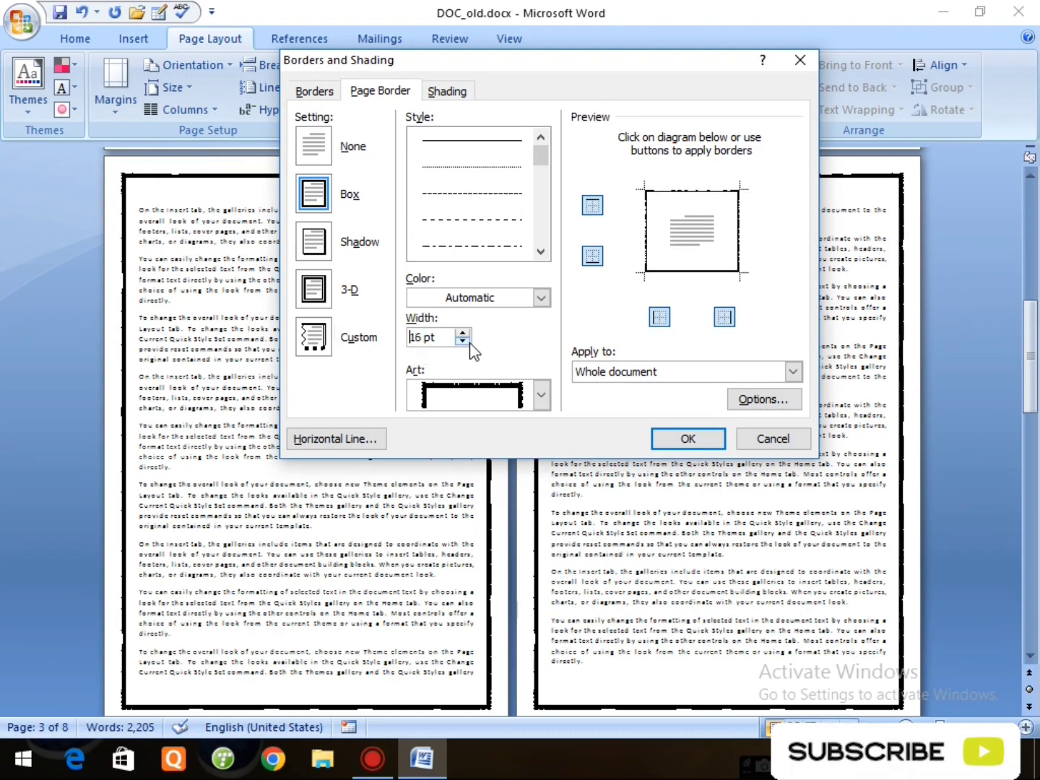
click(463, 341)
click(671, 441)
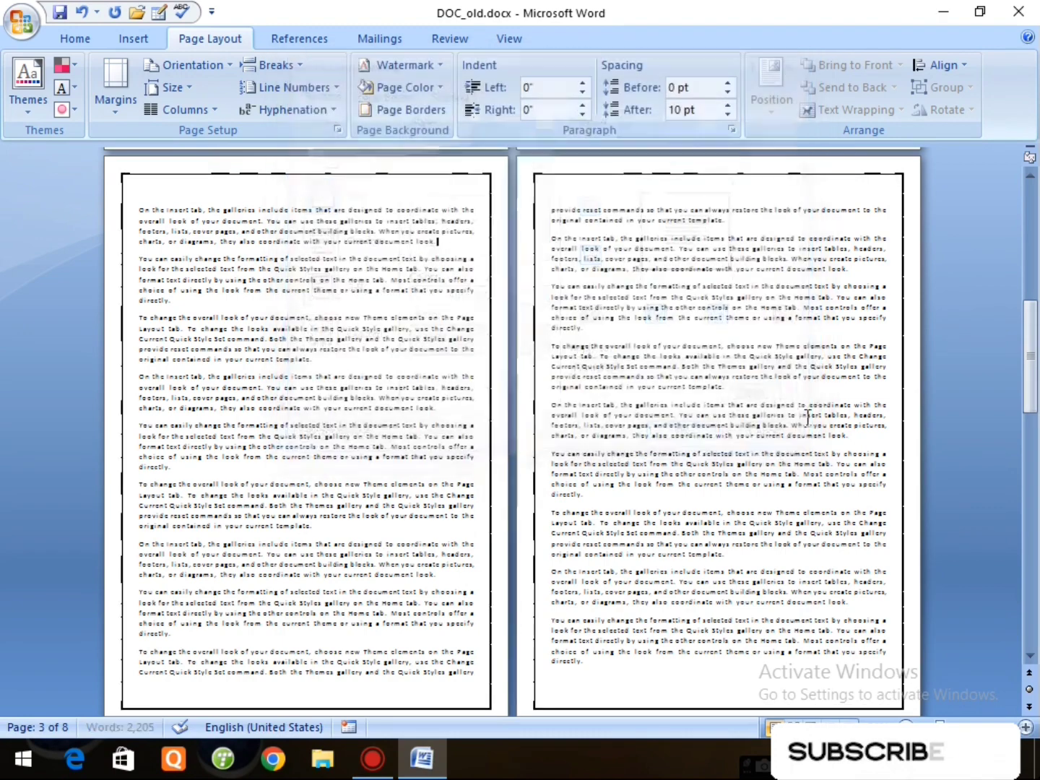
Step: Change the art page border's color to red and inspect it up close on page 3
click(397, 109)
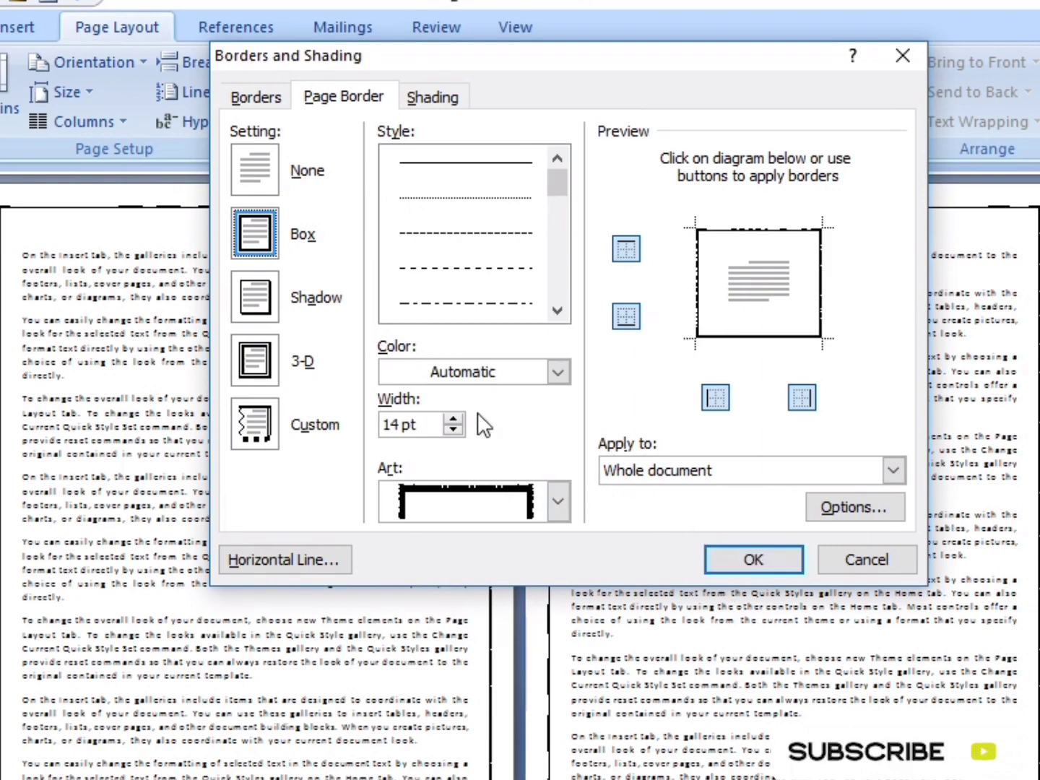
click(557, 374)
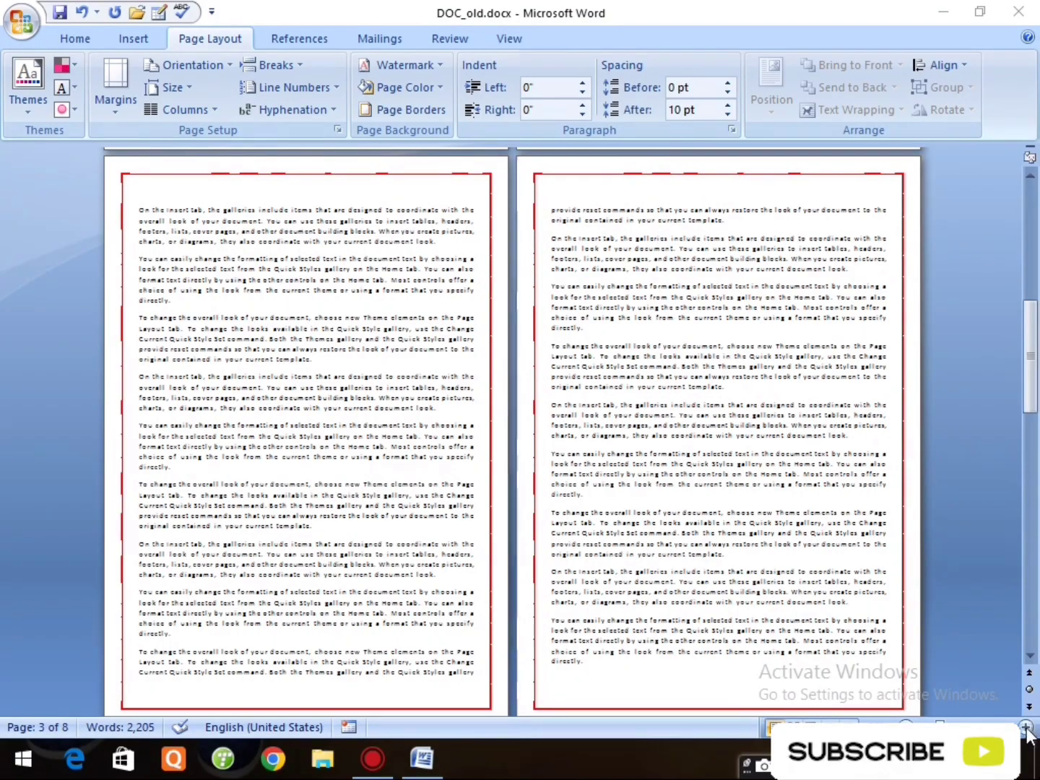
click(1025, 727)
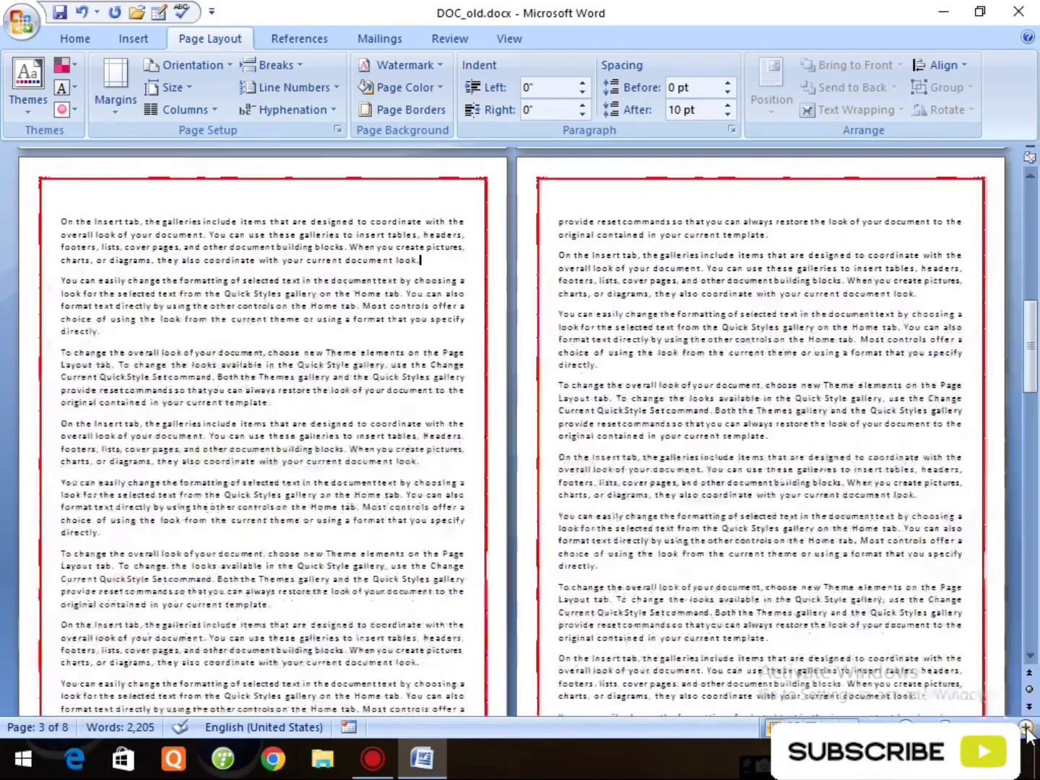
click(1026, 727)
click(1026, 728)
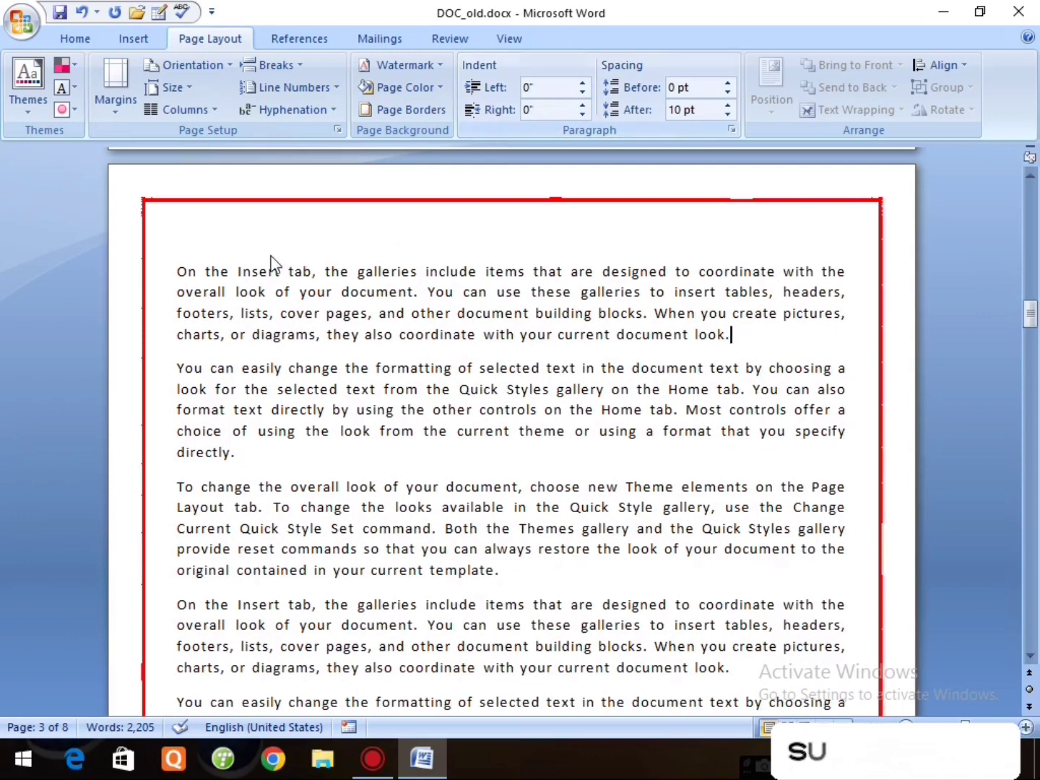
Step: Try 1.5 line spacing on the first paragraph of page 3, and set it back to 1.15
drag(176, 272, 790, 329)
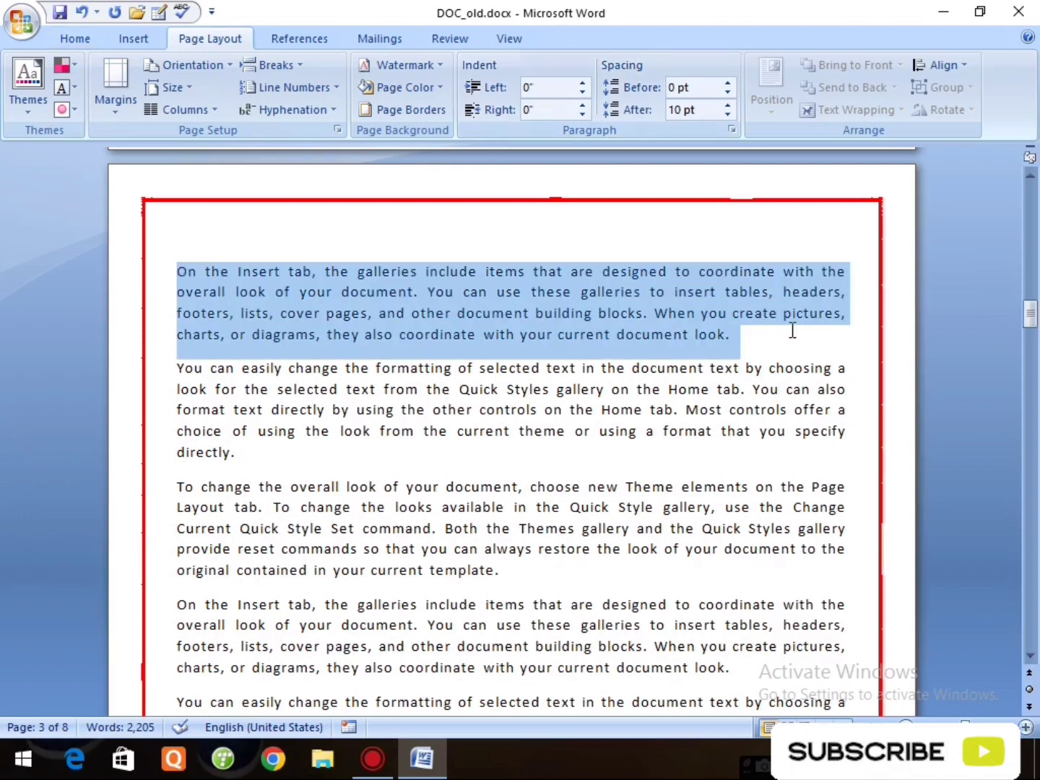
click(81, 39)
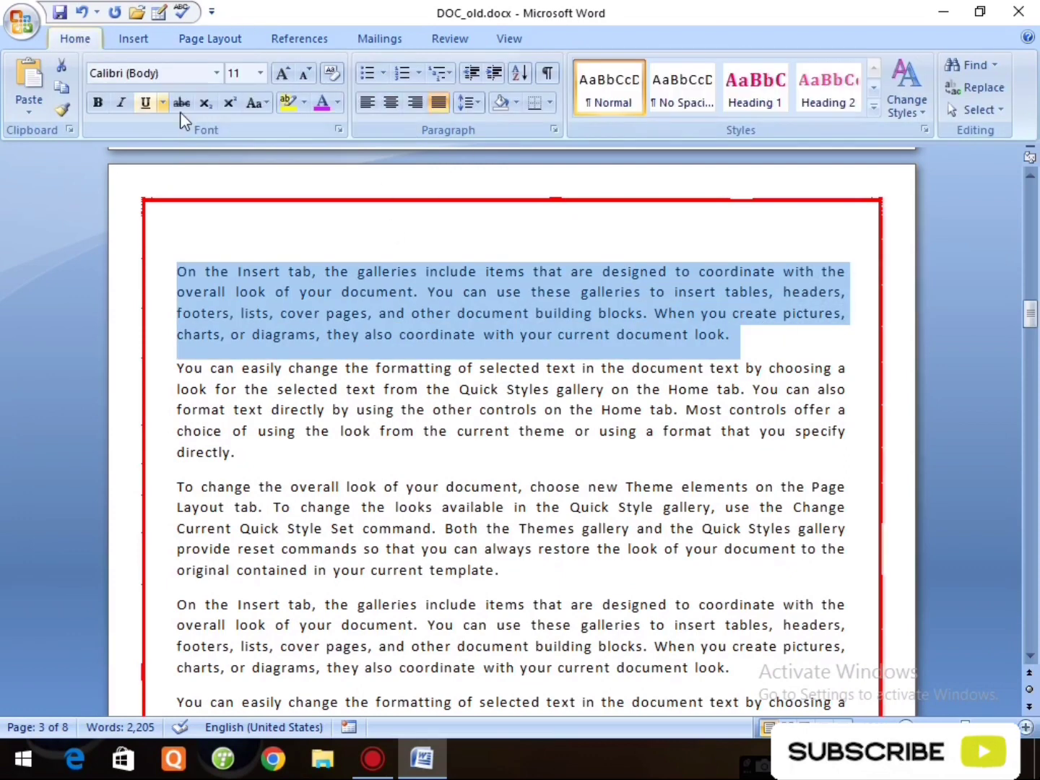
click(474, 102)
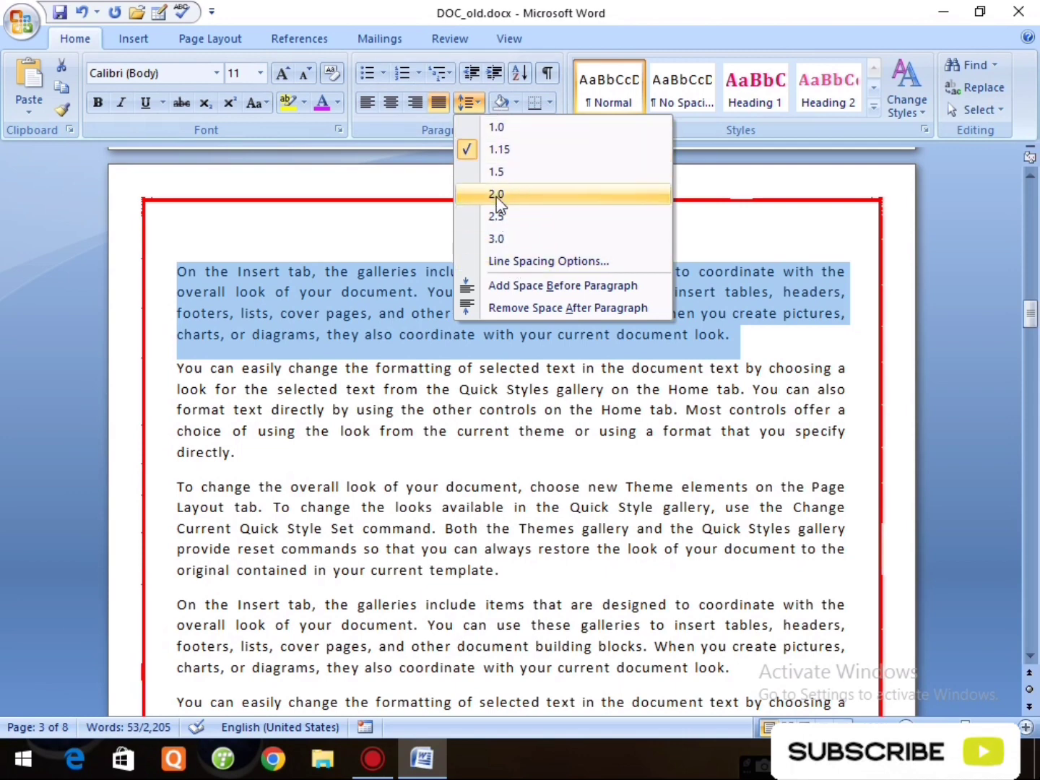
click(498, 172)
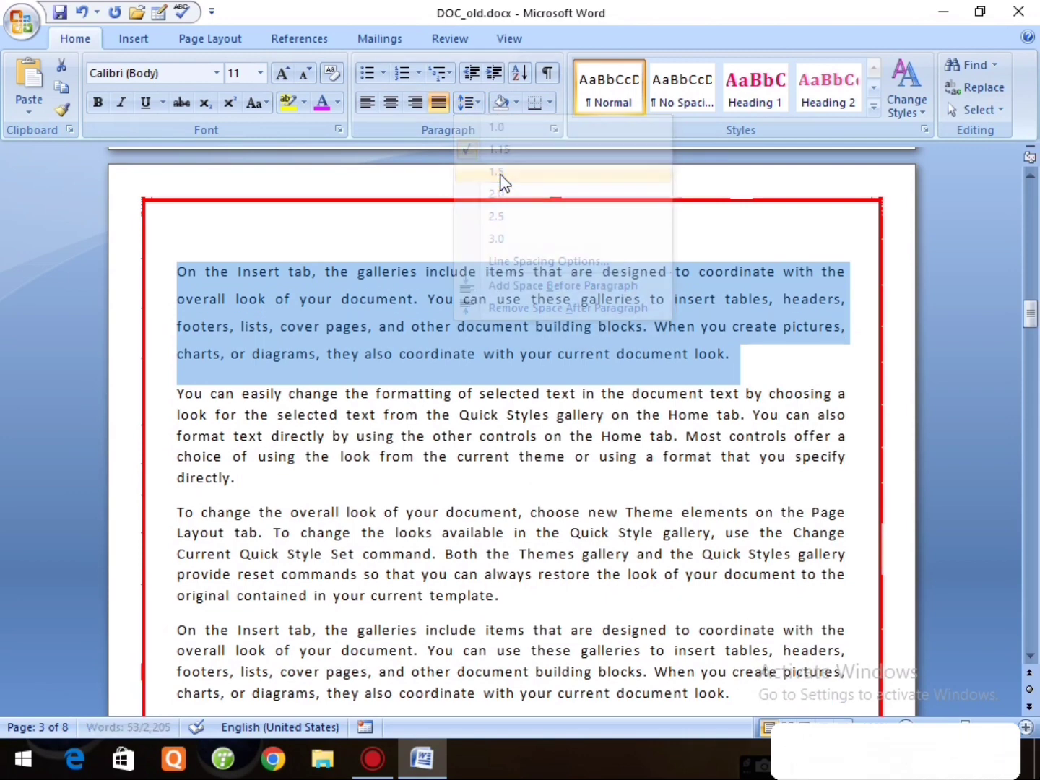
click(480, 98)
click(509, 146)
click(228, 370)
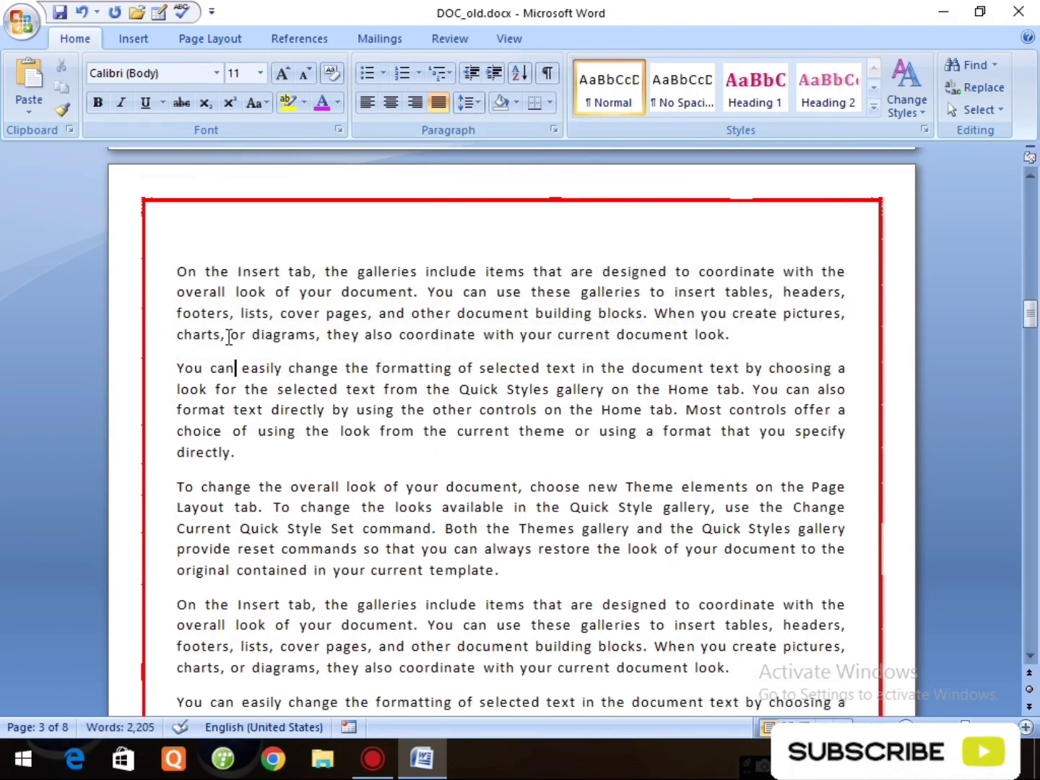
click(177, 368)
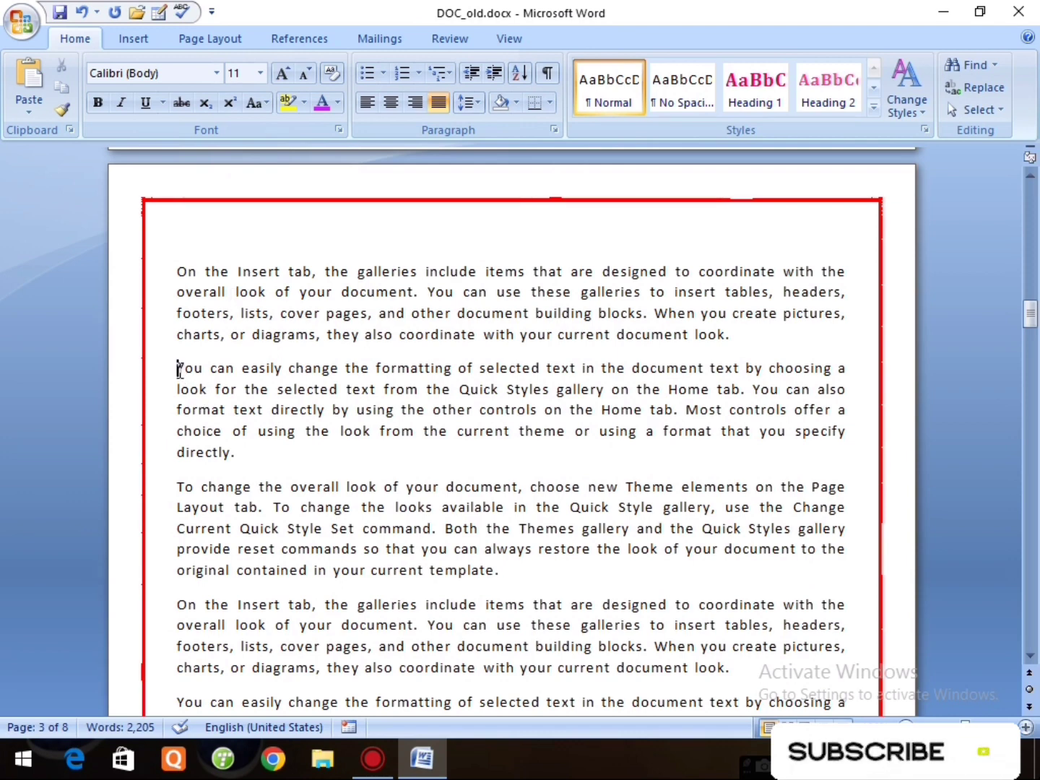
shift+click(262, 448)
drag(180, 271, 756, 332)
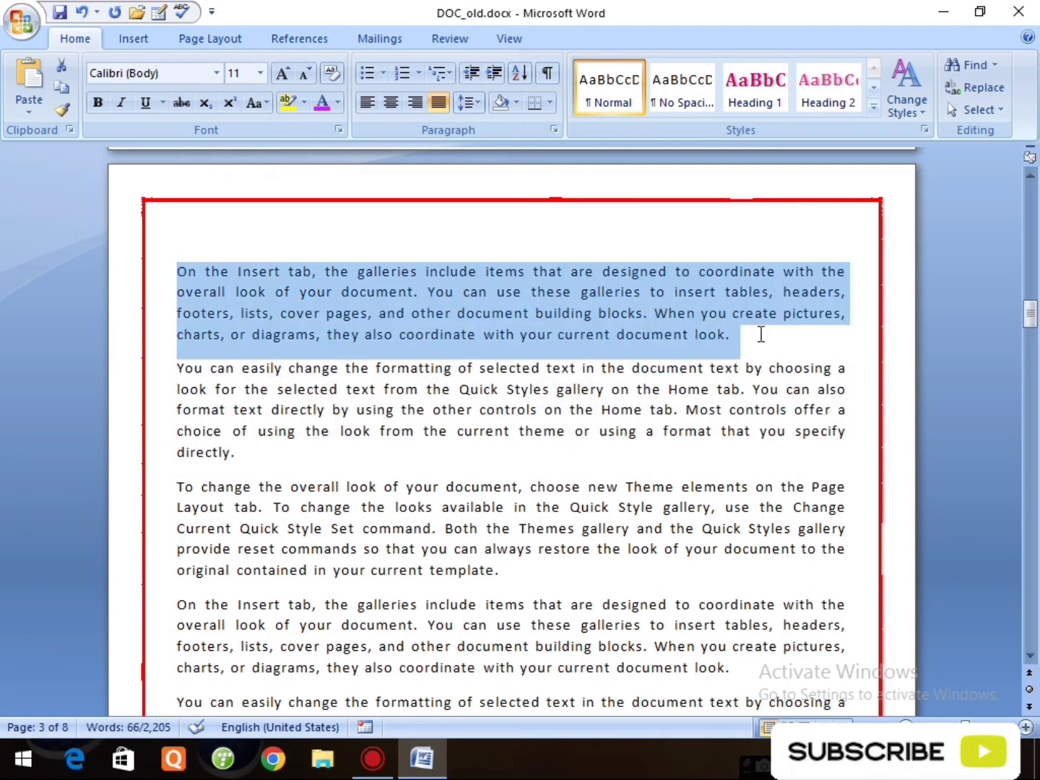
click(419, 409)
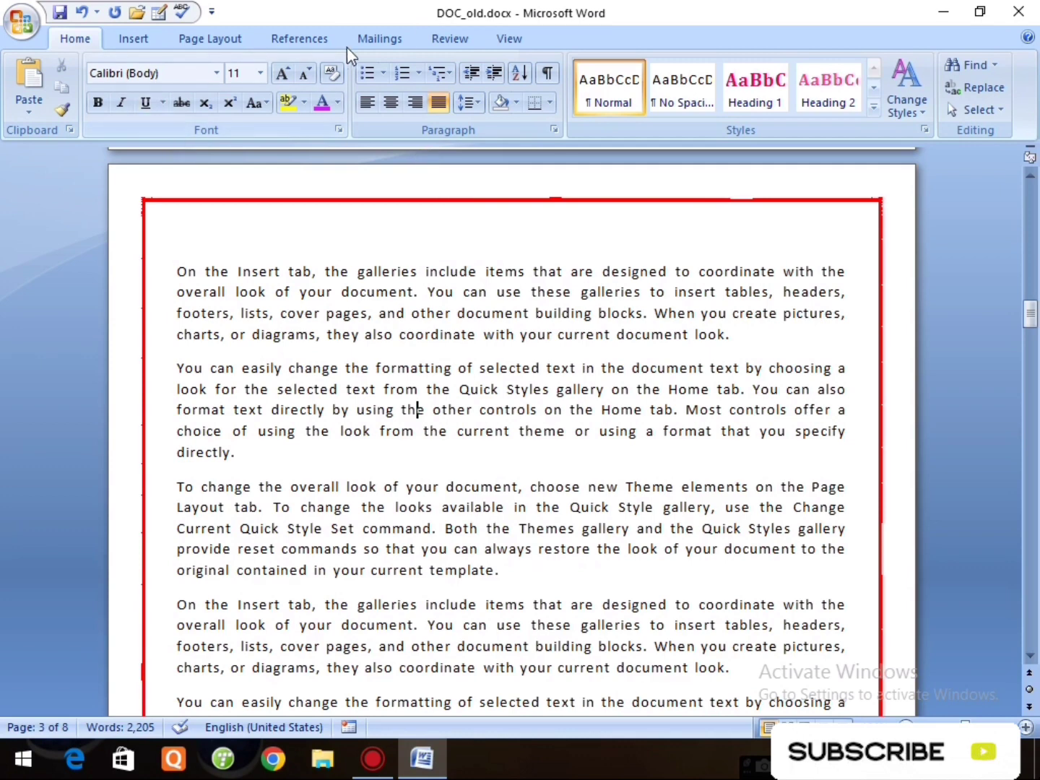
Step: Remove the red art page border from the whole document by choosing the None setting
click(228, 40)
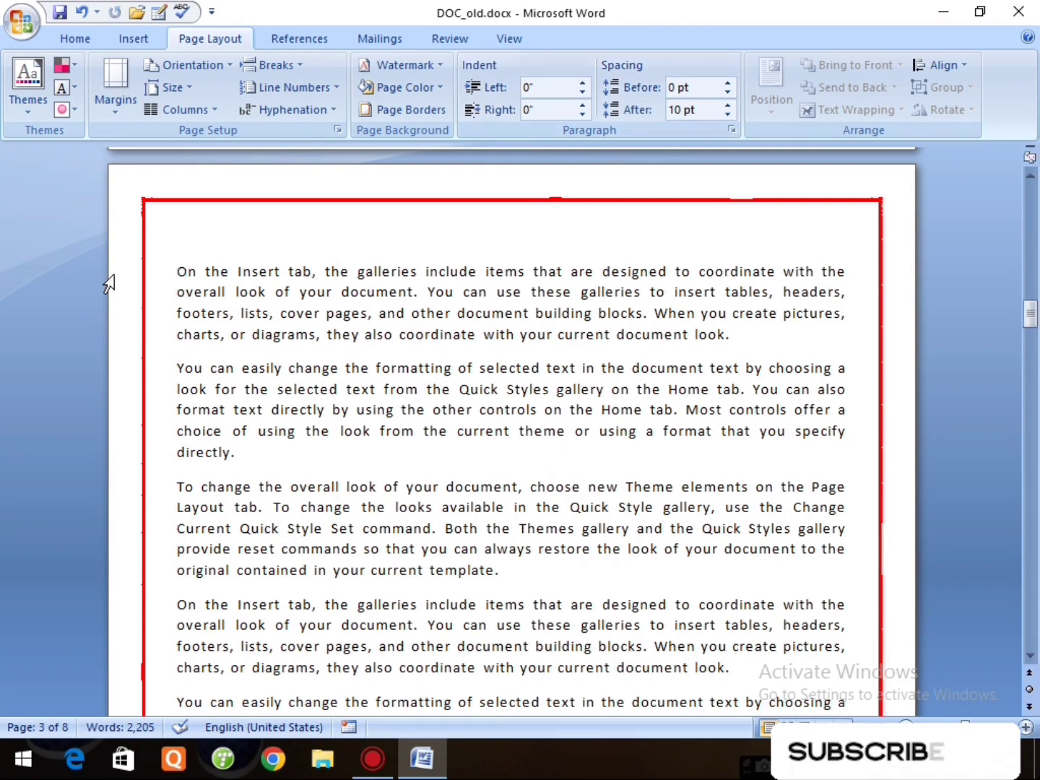
click(412, 107)
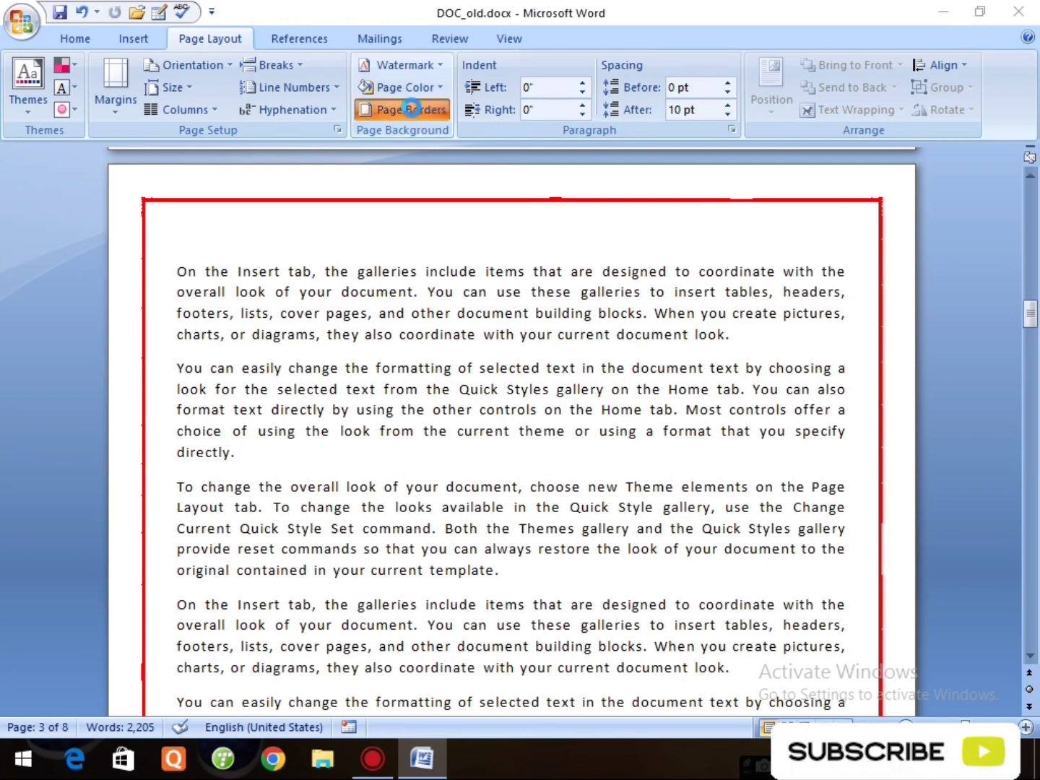
click(321, 149)
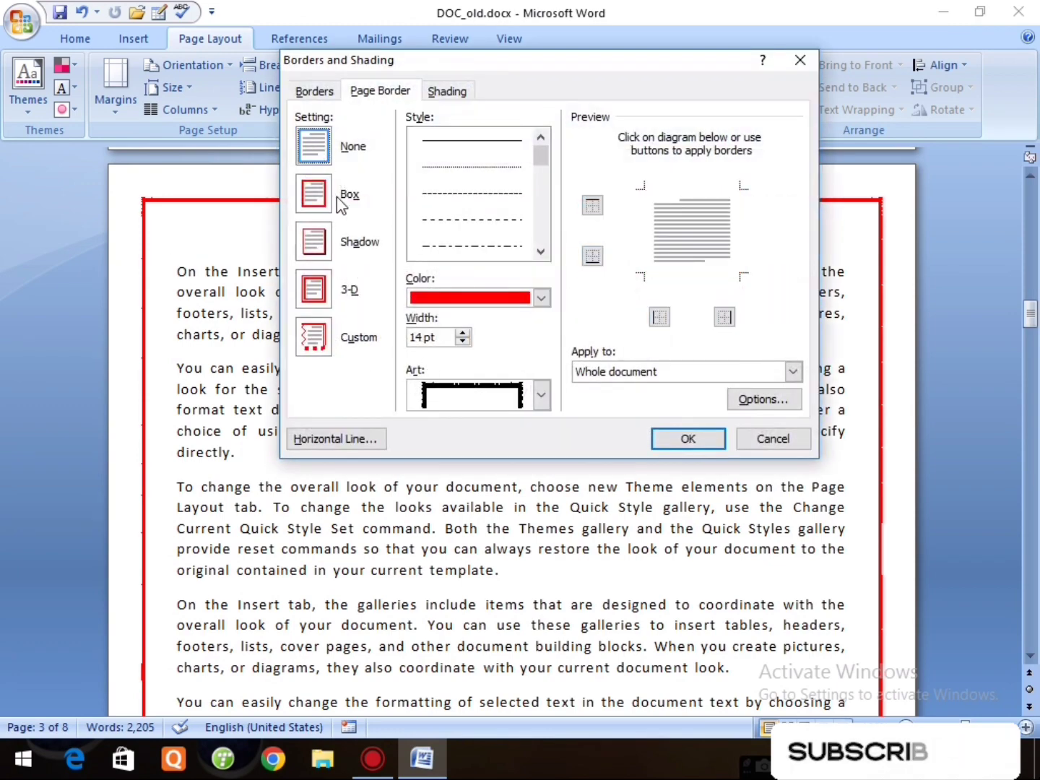
click(682, 439)
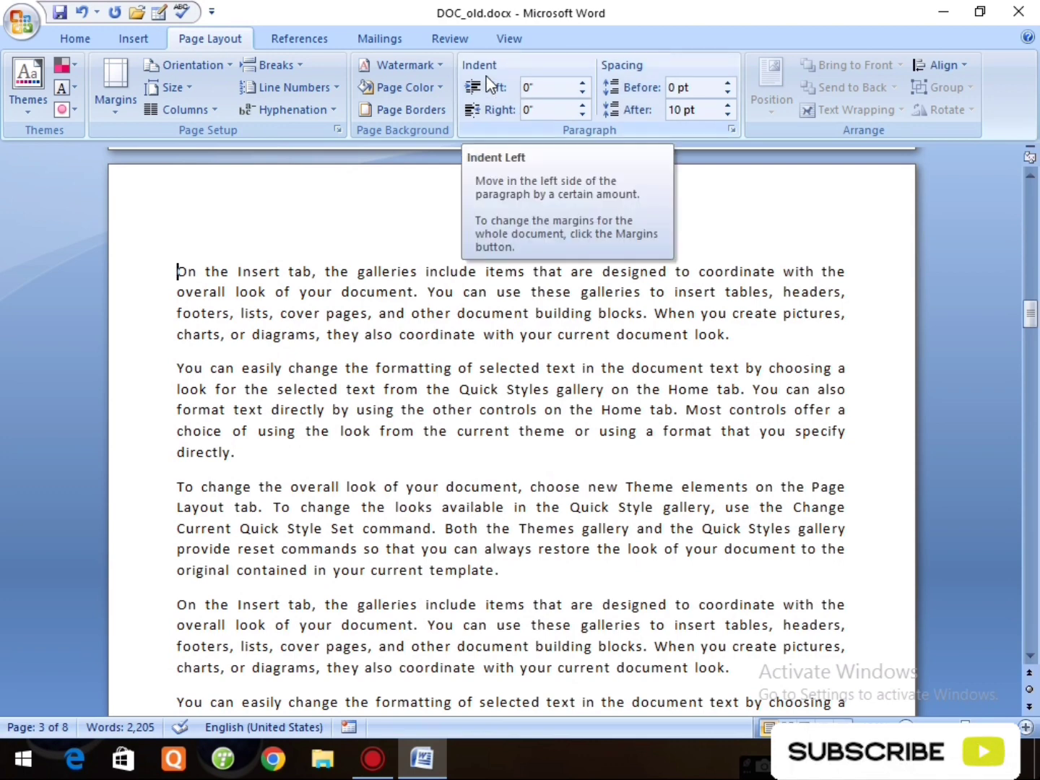
Step: Set the left indent of the first paragraph on page 3 to 0.7"
click(582, 83)
click(582, 83)
click(582, 83)
click(582, 83)
click(582, 82)
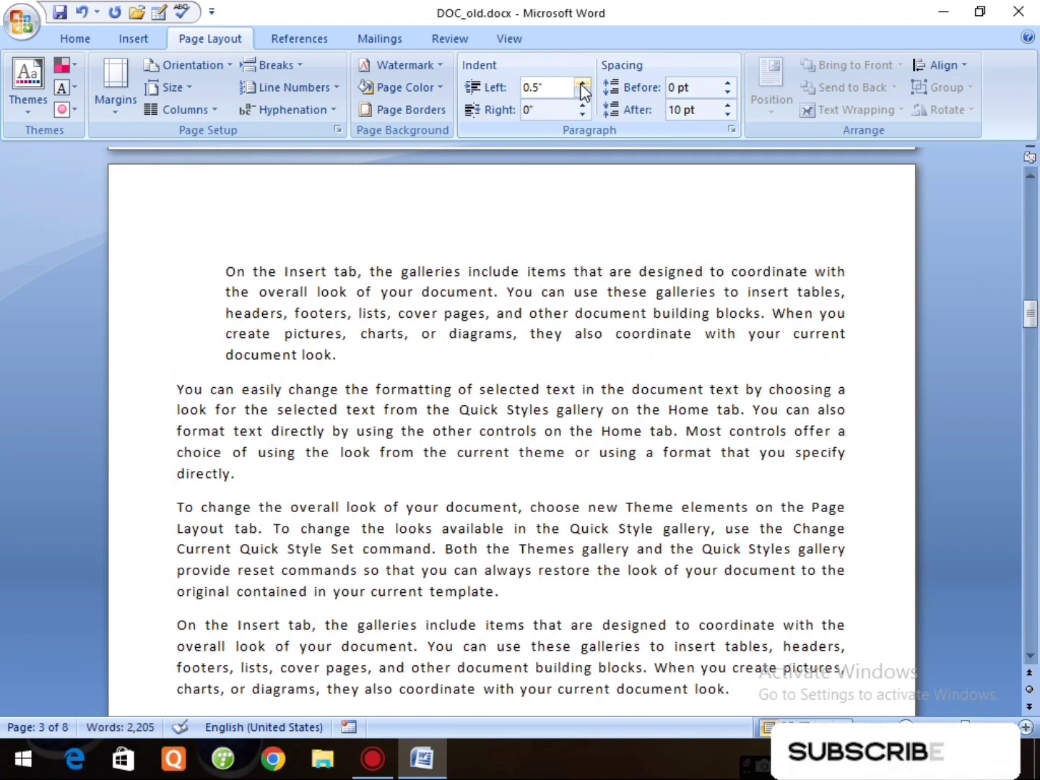
click(582, 83)
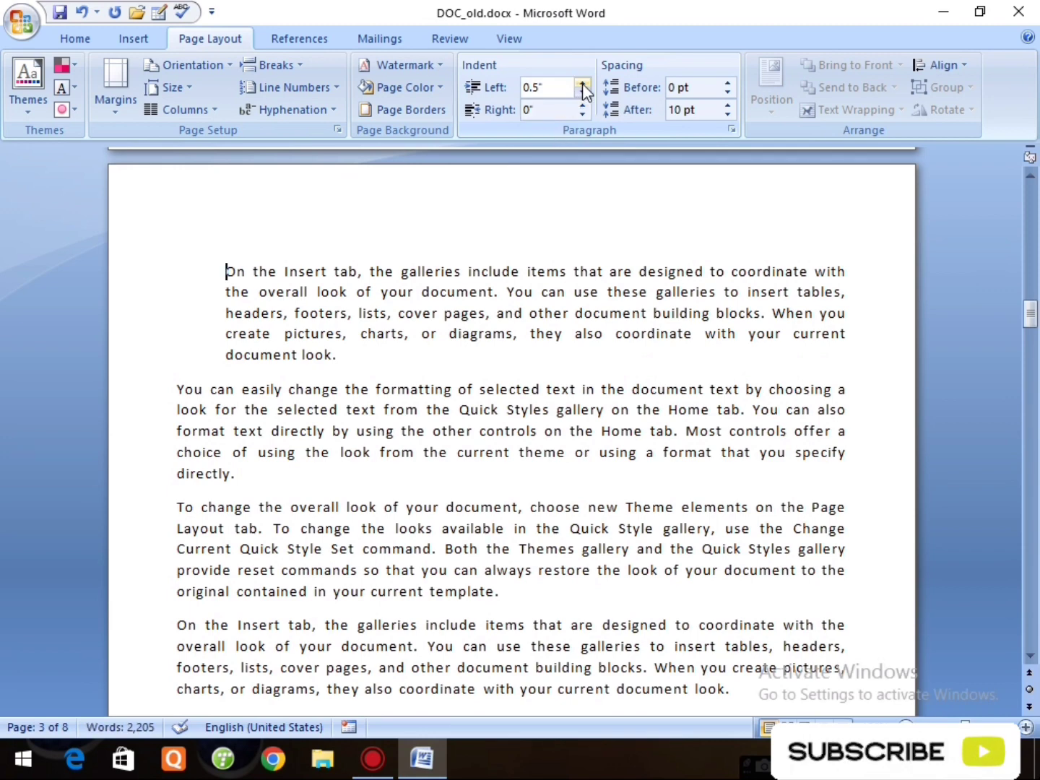
click(582, 83)
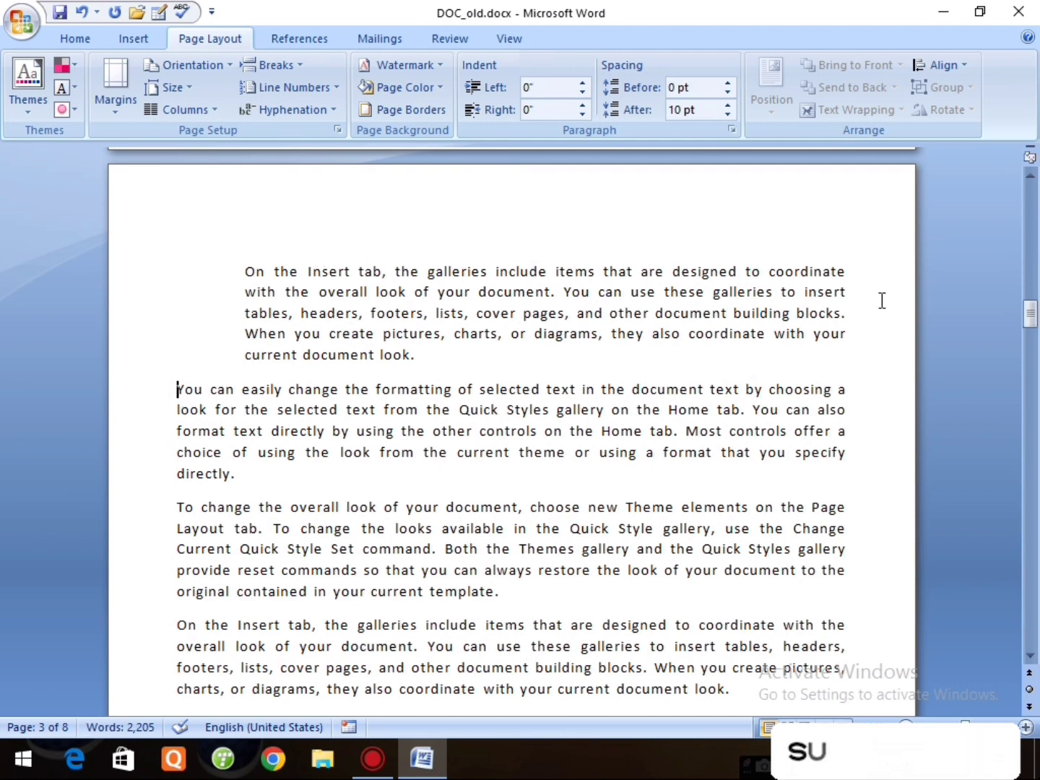
Step: Set the right indent of the first paragraph on page 3 to 0.8"
click(847, 274)
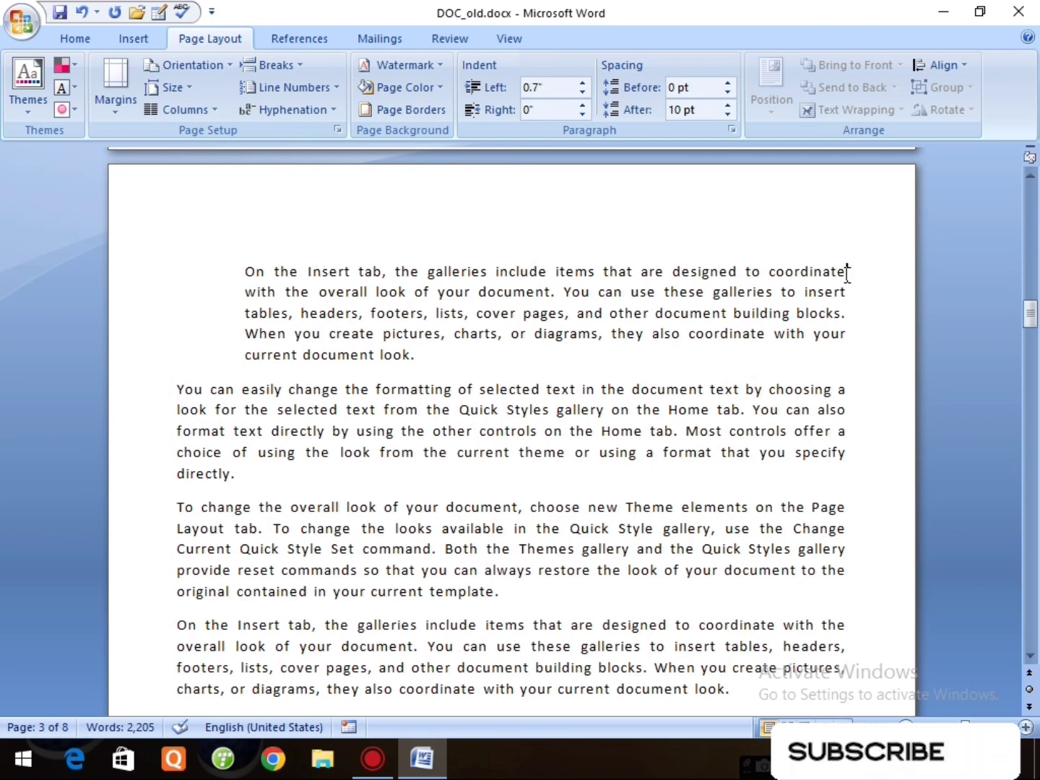
click(582, 105)
click(582, 105)
click(582, 106)
click(582, 105)
click(583, 106)
click(582, 106)
click(582, 106)
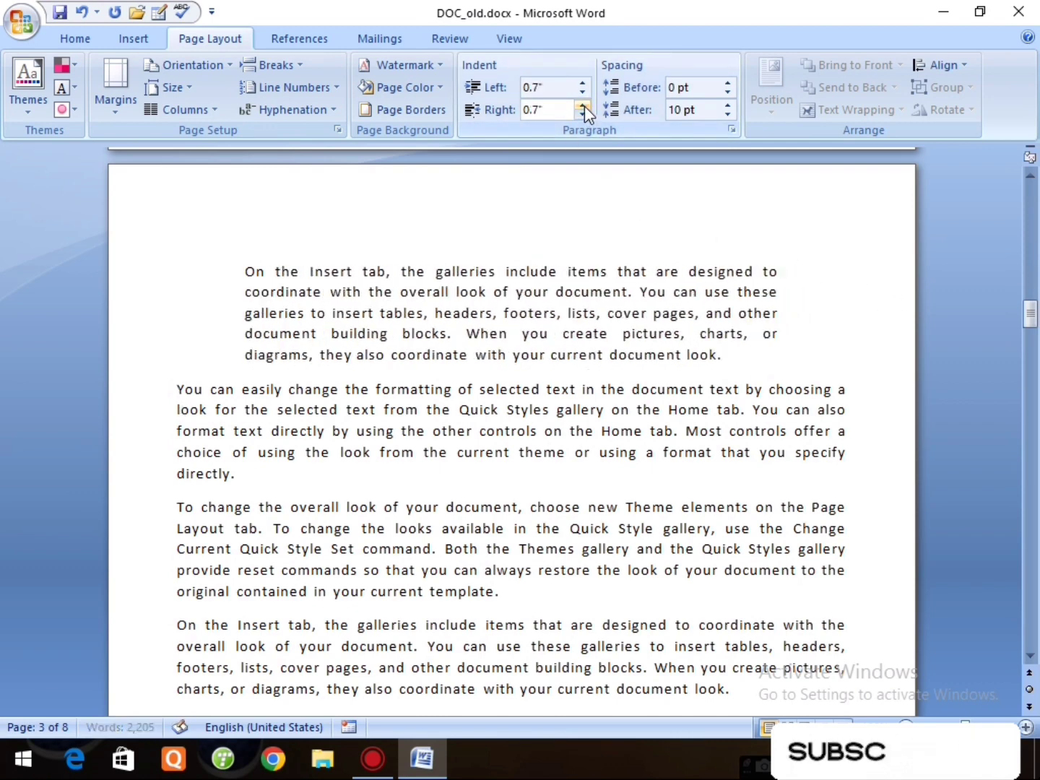
click(582, 106)
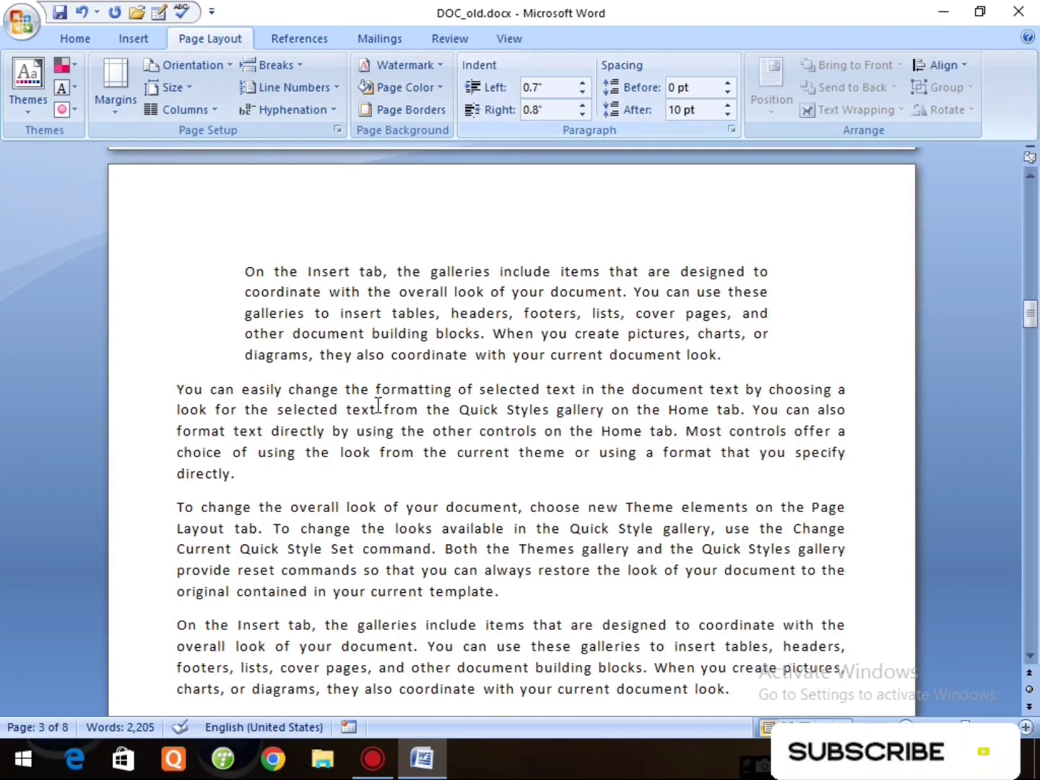
Step: Set the spacing before the third paragraph on page 3, starting "To change the overall look", to 36 pt
scroll(454, 459, down, 2)
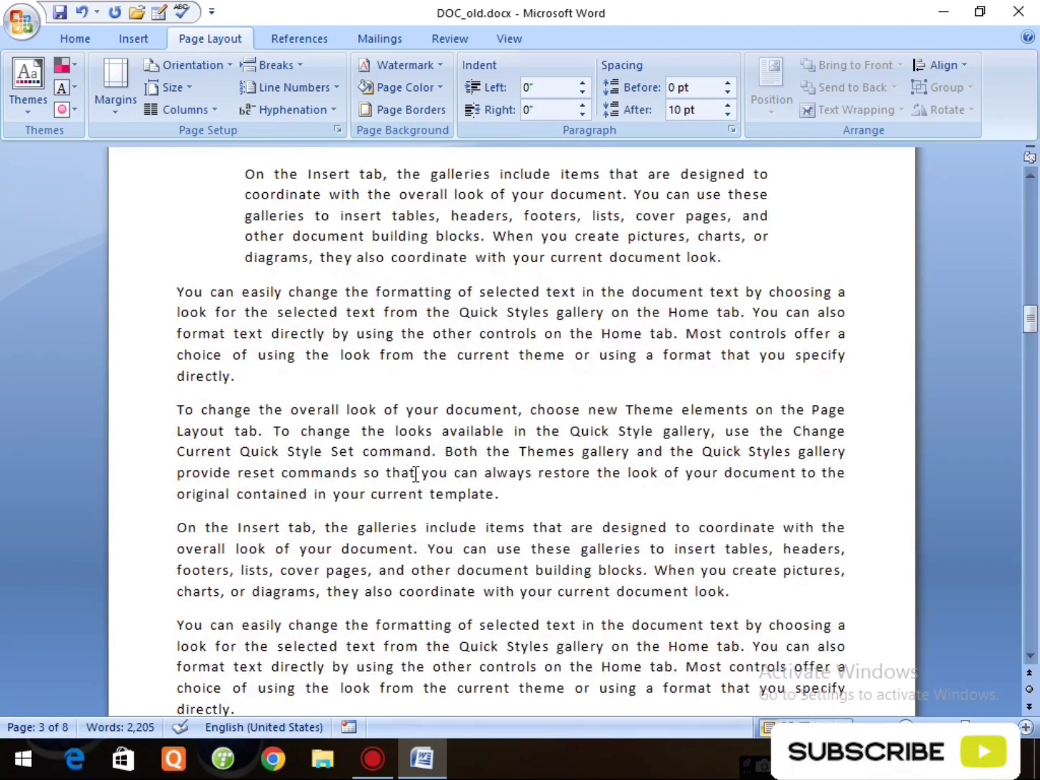
scroll(463, 528, down, 2)
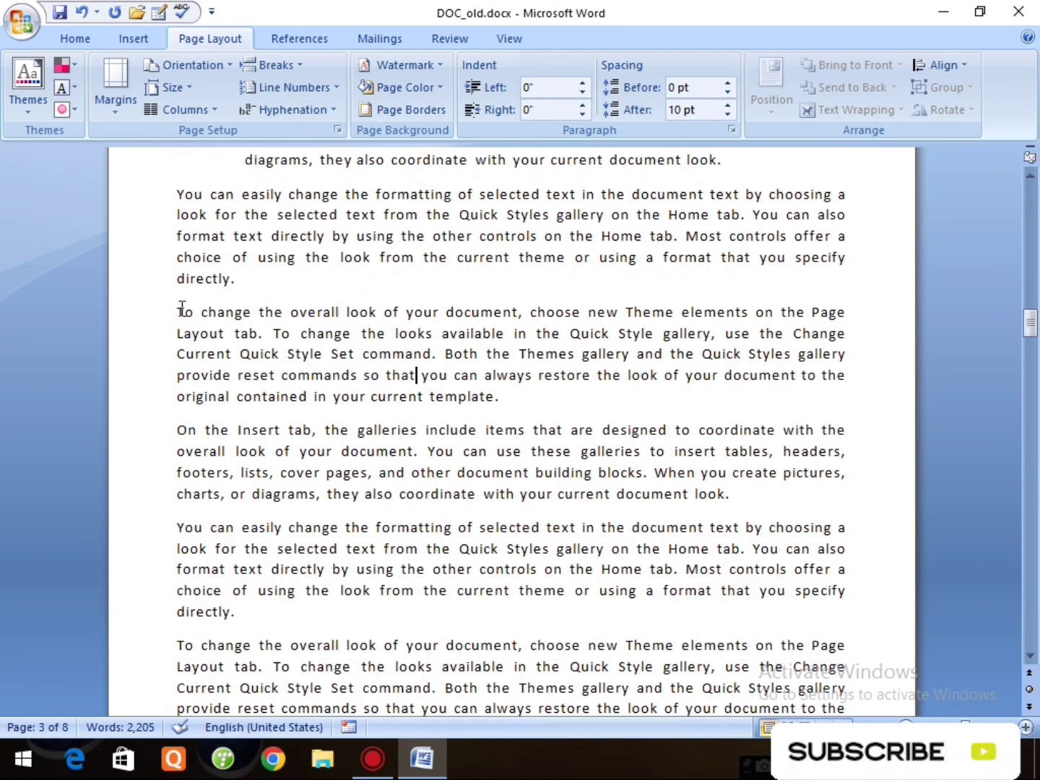
drag(182, 309, 506, 402)
click(416, 450)
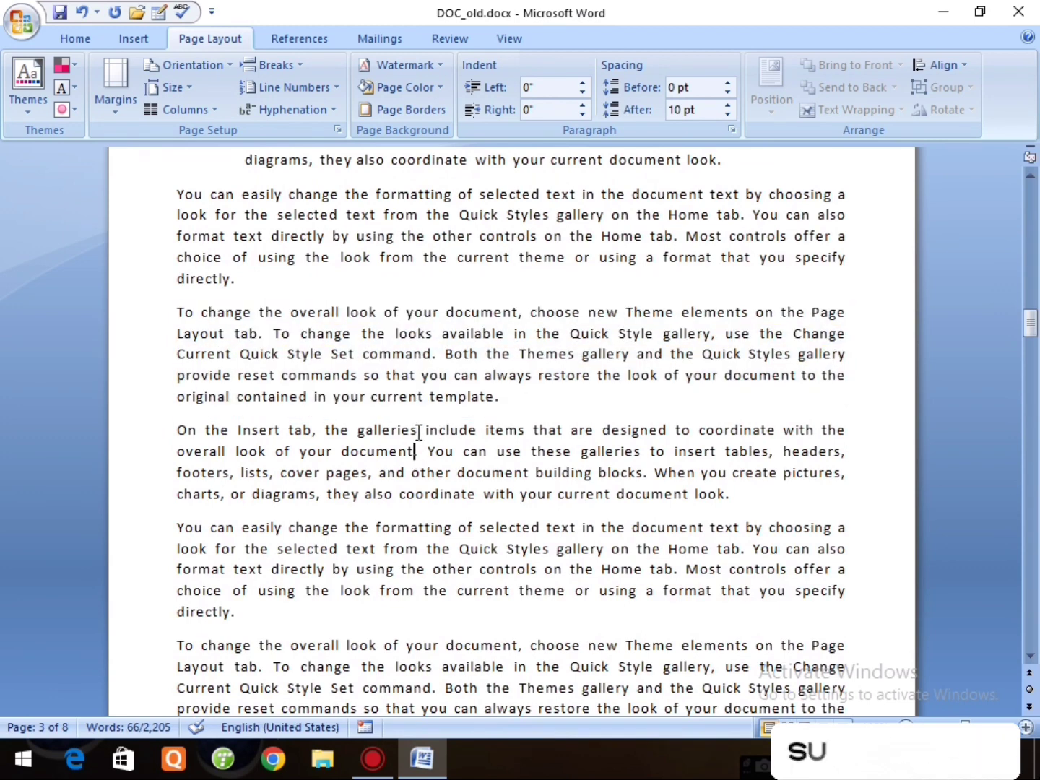
click(426, 354)
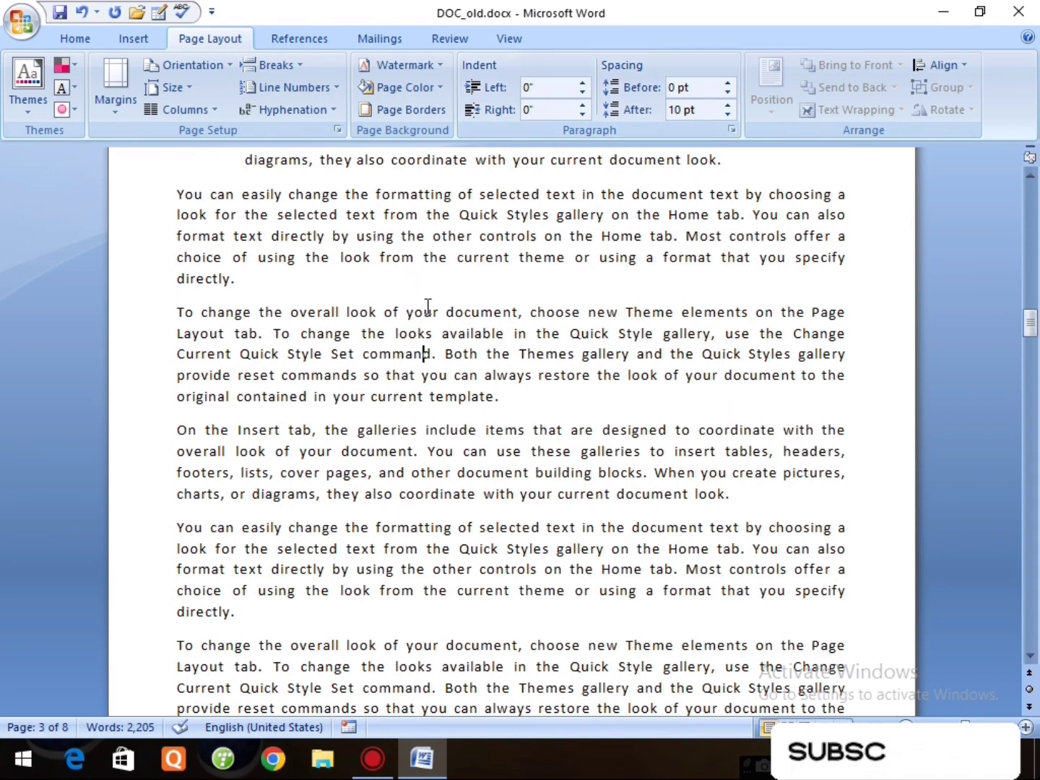
click(727, 83)
click(728, 83)
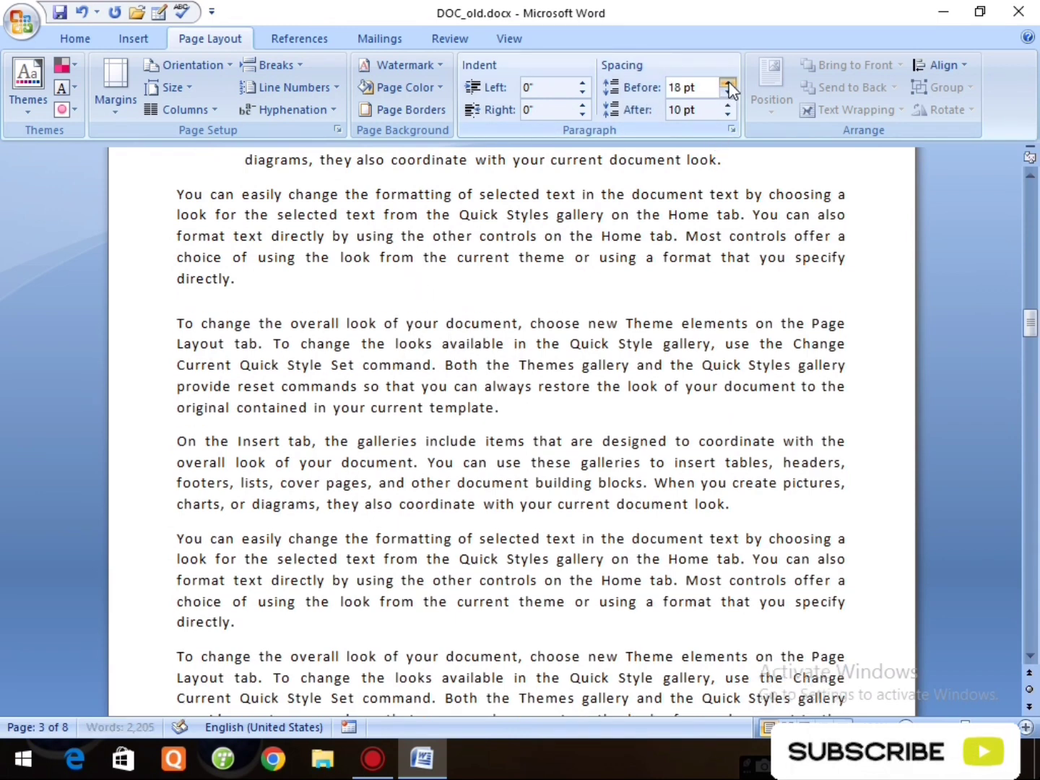
click(728, 83)
click(728, 82)
click(728, 83)
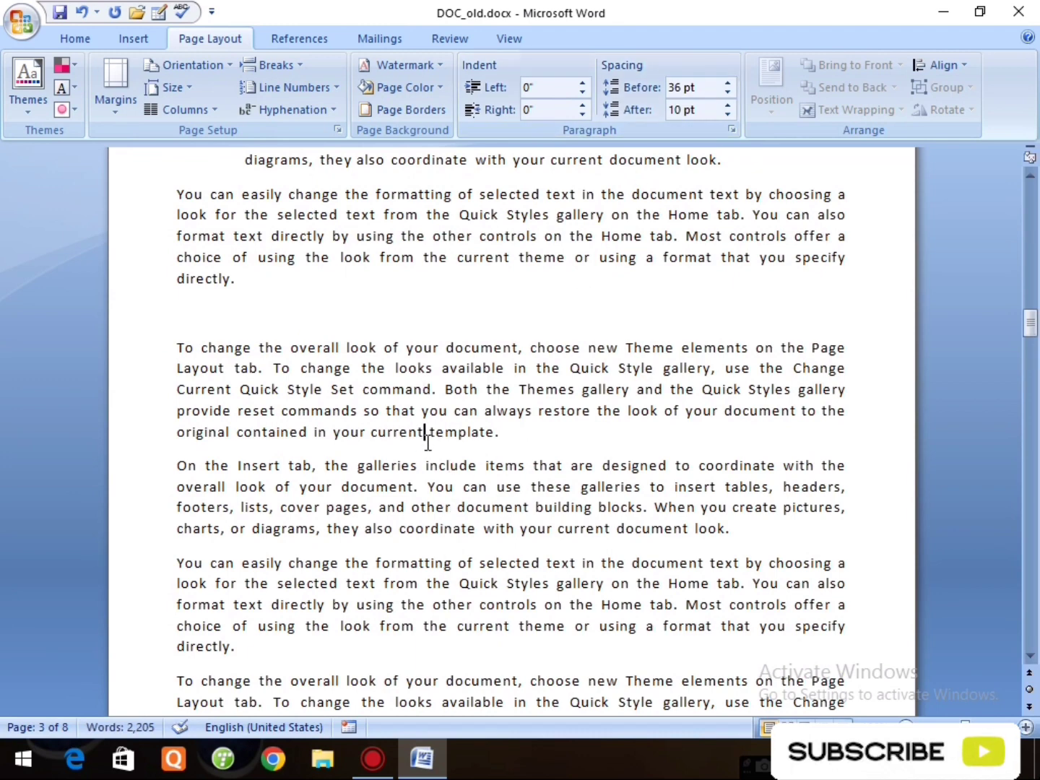
Step: Set the spacing after the third paragraph on page 3 to 48 pt
click(730, 103)
click(730, 104)
click(730, 103)
click(730, 102)
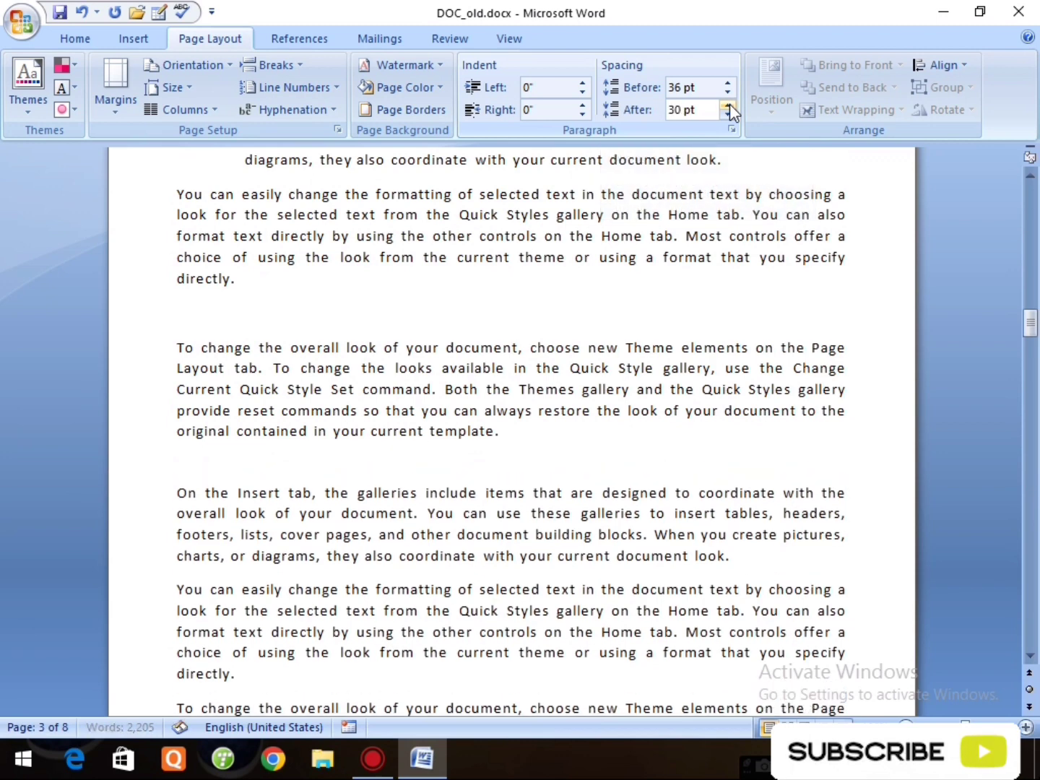
click(730, 103)
click(730, 105)
click(730, 104)
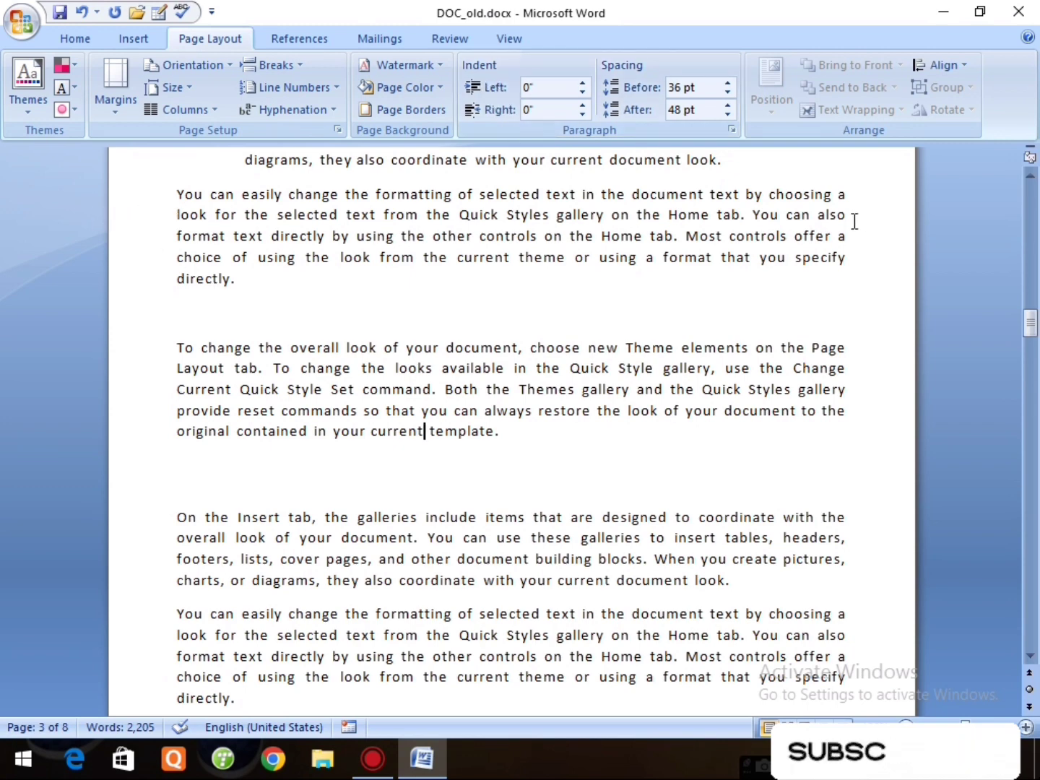
Step: Add an empty line on page 4 after the paragraph starting "To change the overall look of your document"
click(458, 367)
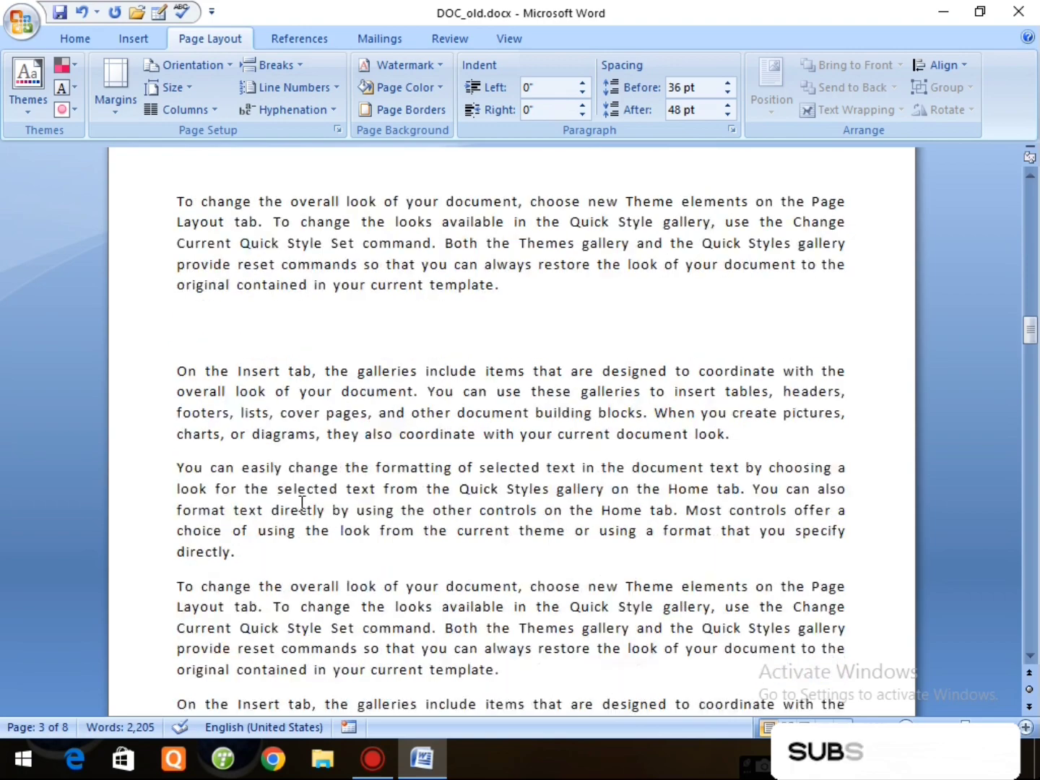
scroll(654, 621, down, 10)
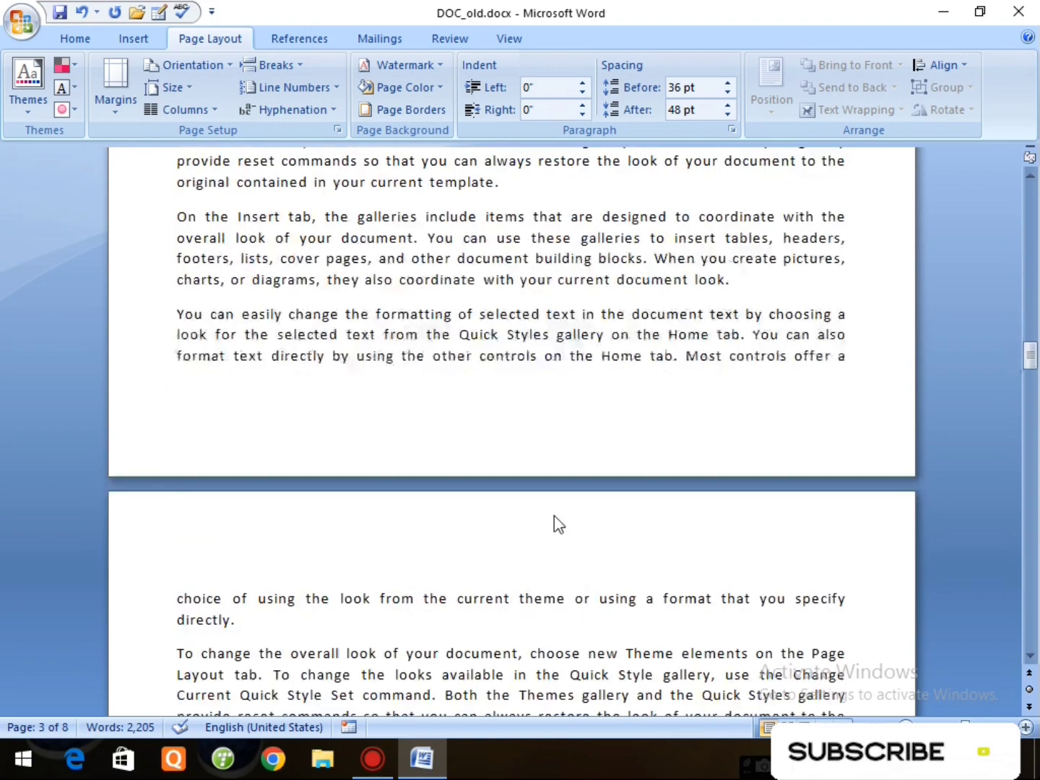
scroll(555, 520, down, 10)
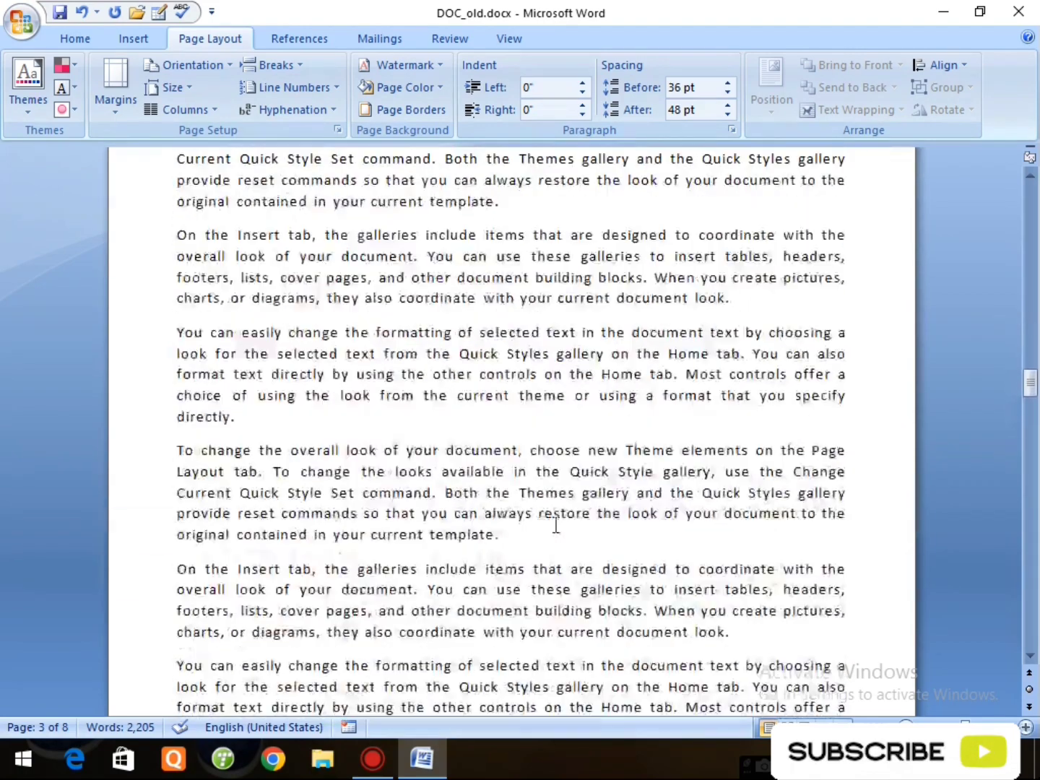
scroll(556, 525, up, 4)
key(Return)
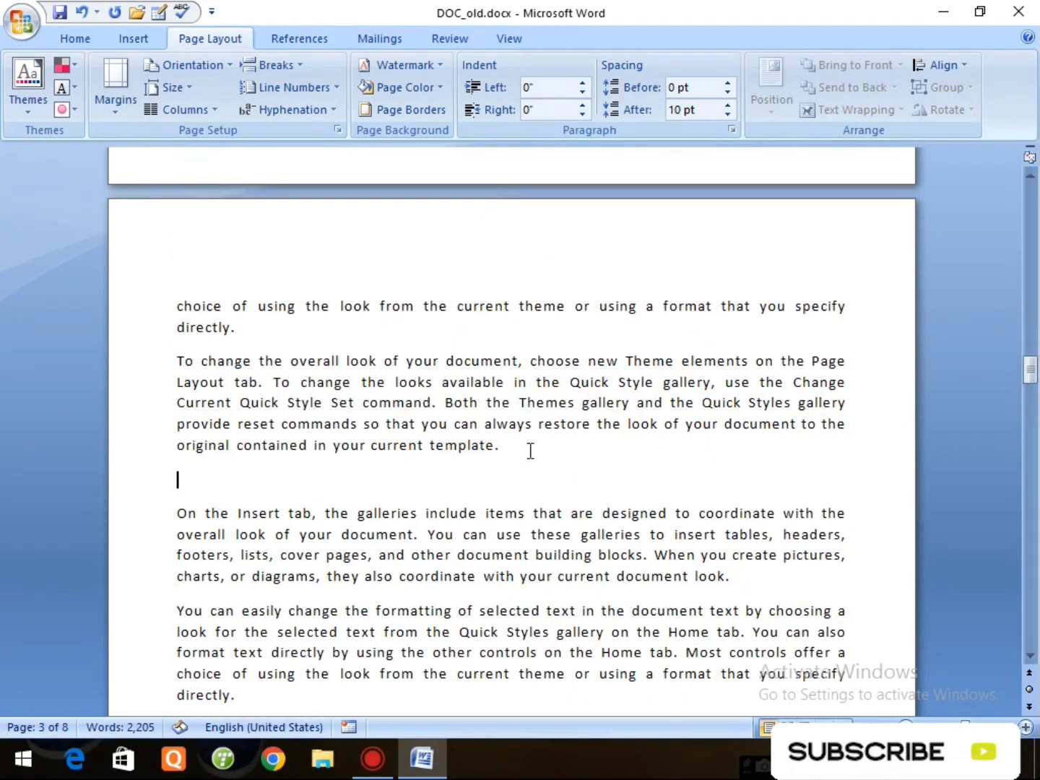
Step: Insert the dark quote picture with the seated man's silhouette from the Pictures folder at the empty line on page 4
click(141, 38)
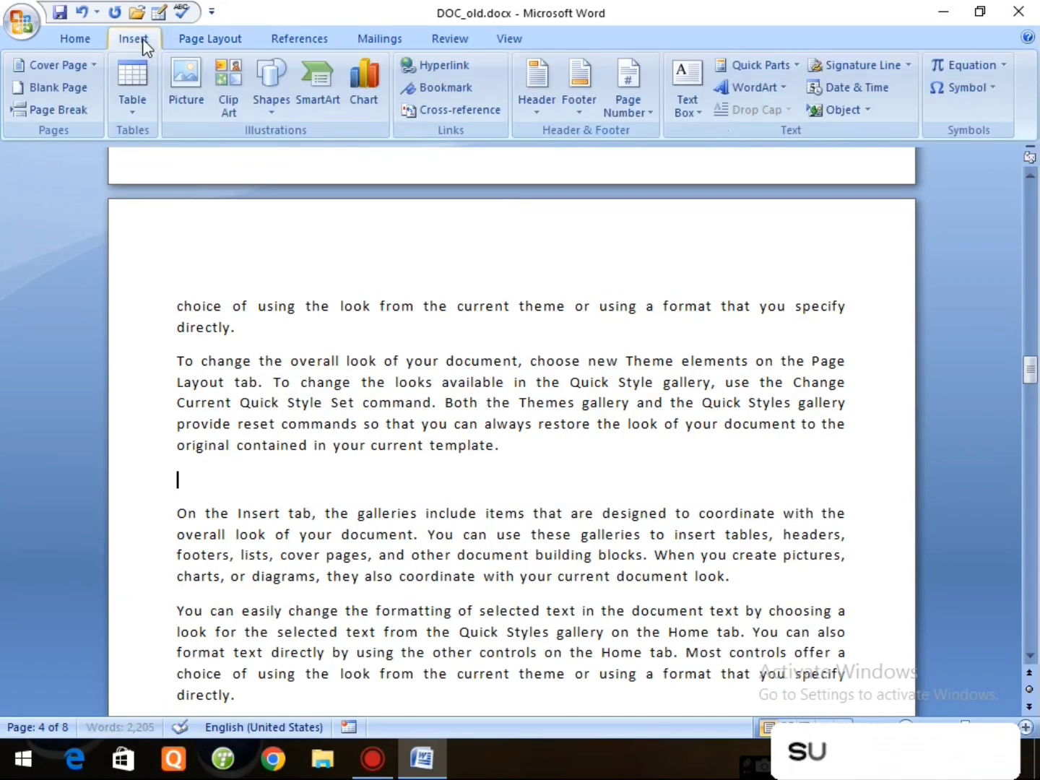
click(186, 81)
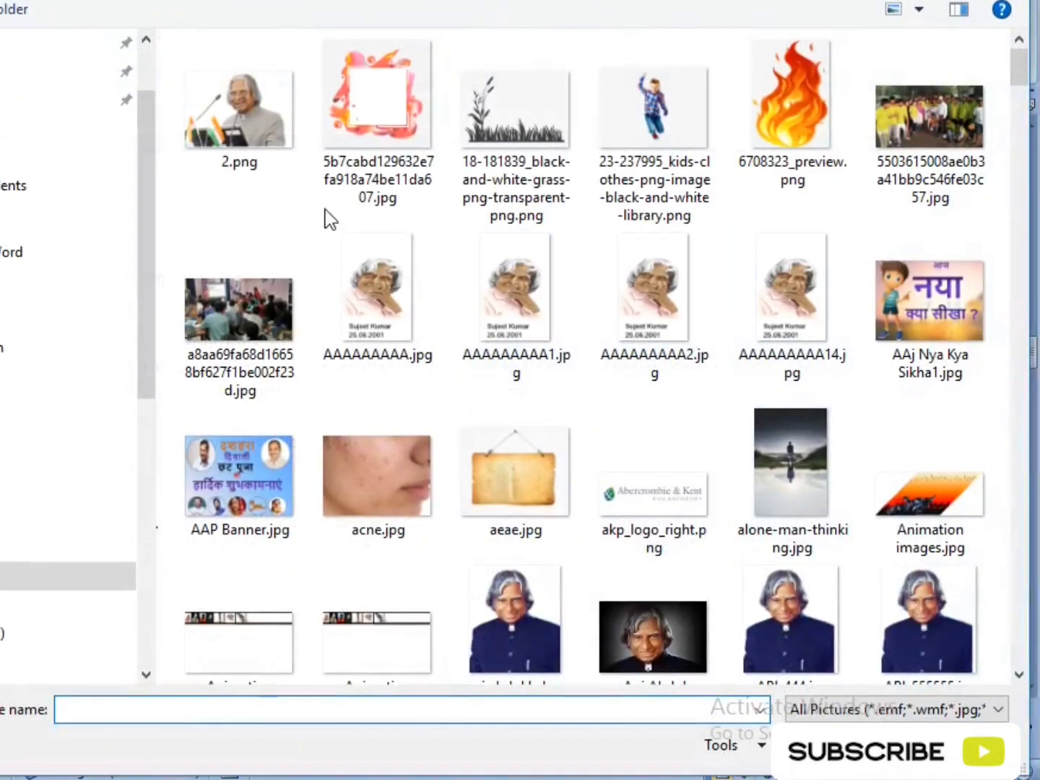
click(65, 101)
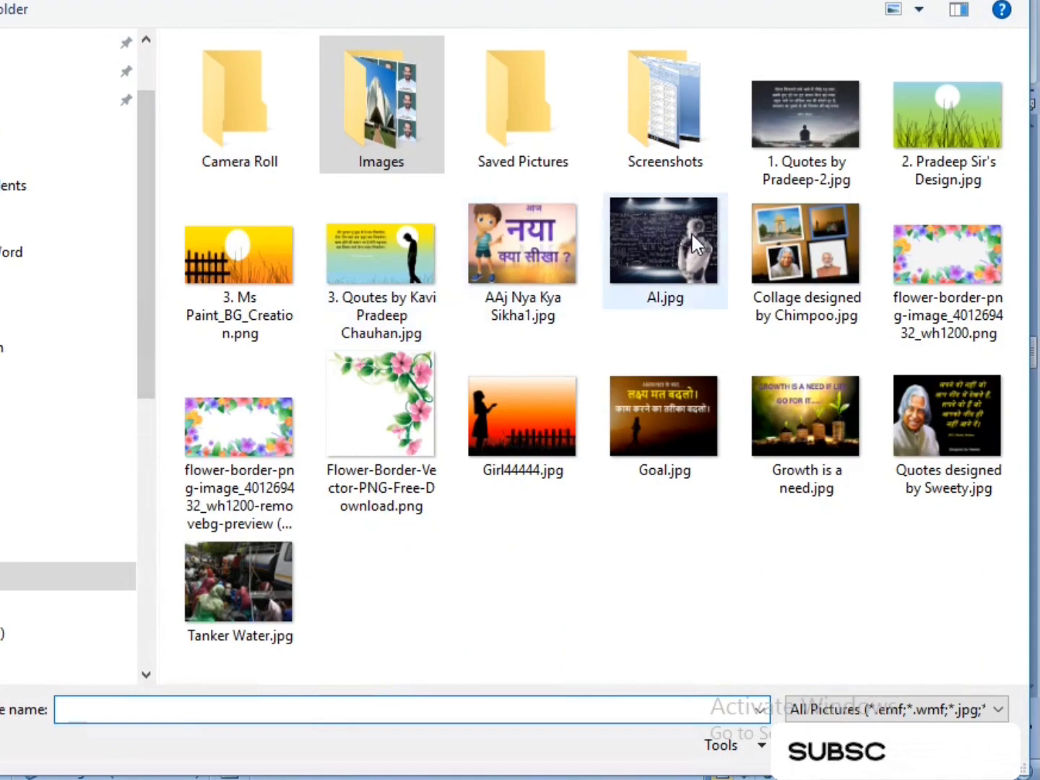
click(830, 116)
click(852, 751)
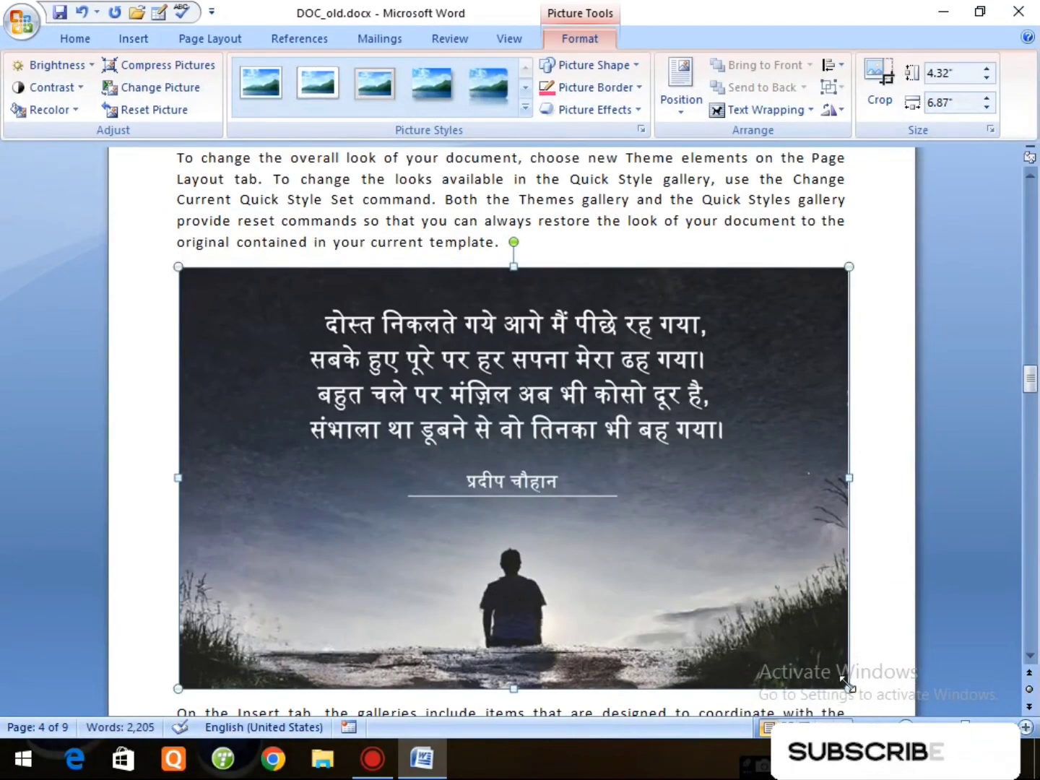
Step: Shrink the inserted picture proportionally to about half its width and deselect it
drag(850, 688, 523, 483)
click(647, 436)
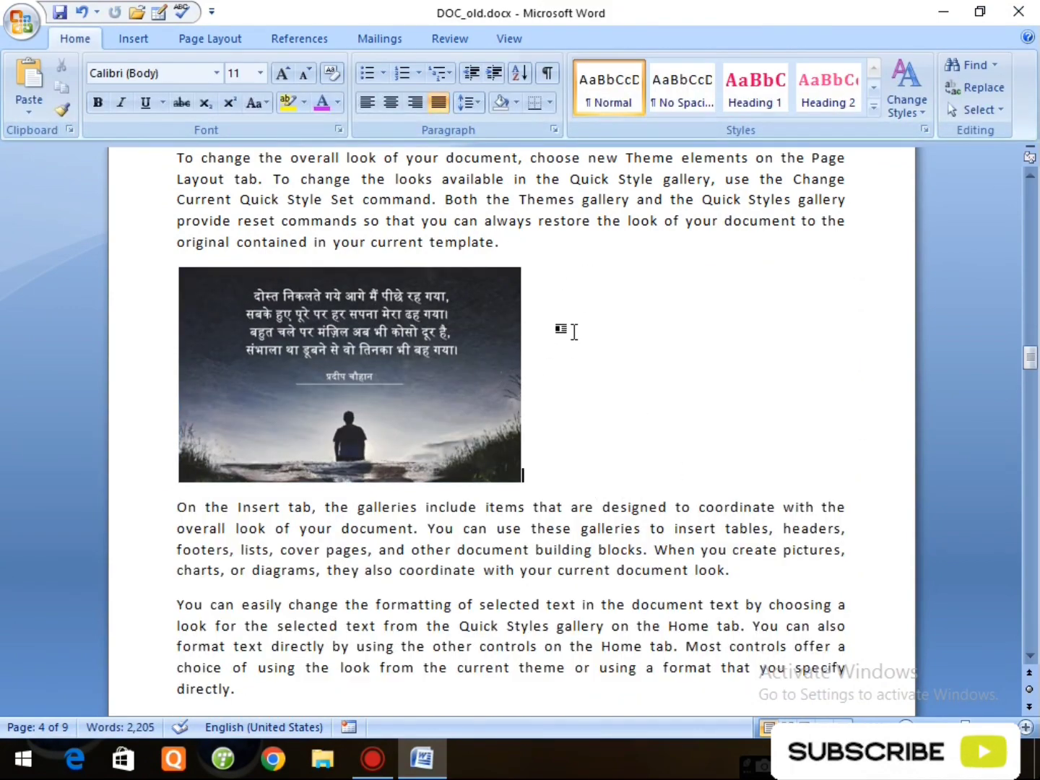
scroll(620, 393, up, 2)
scroll(429, 304, down, 1)
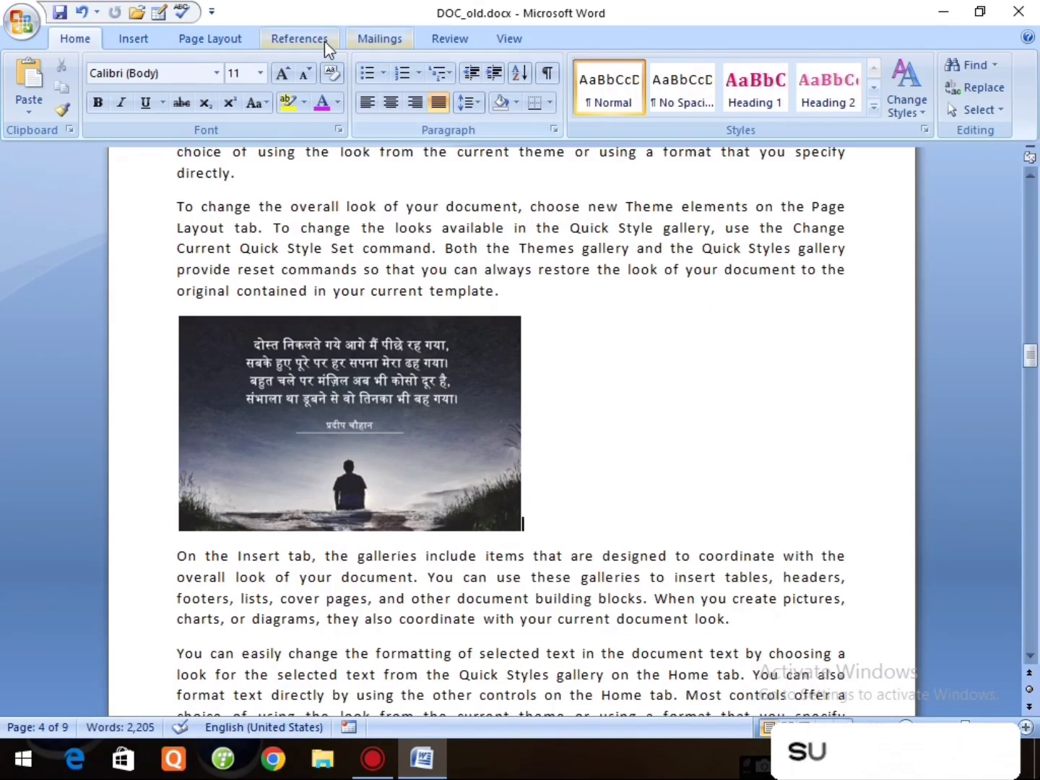
Step: Position the quote picture on page 4 at the middle left of the page with square text wrapping
click(204, 40)
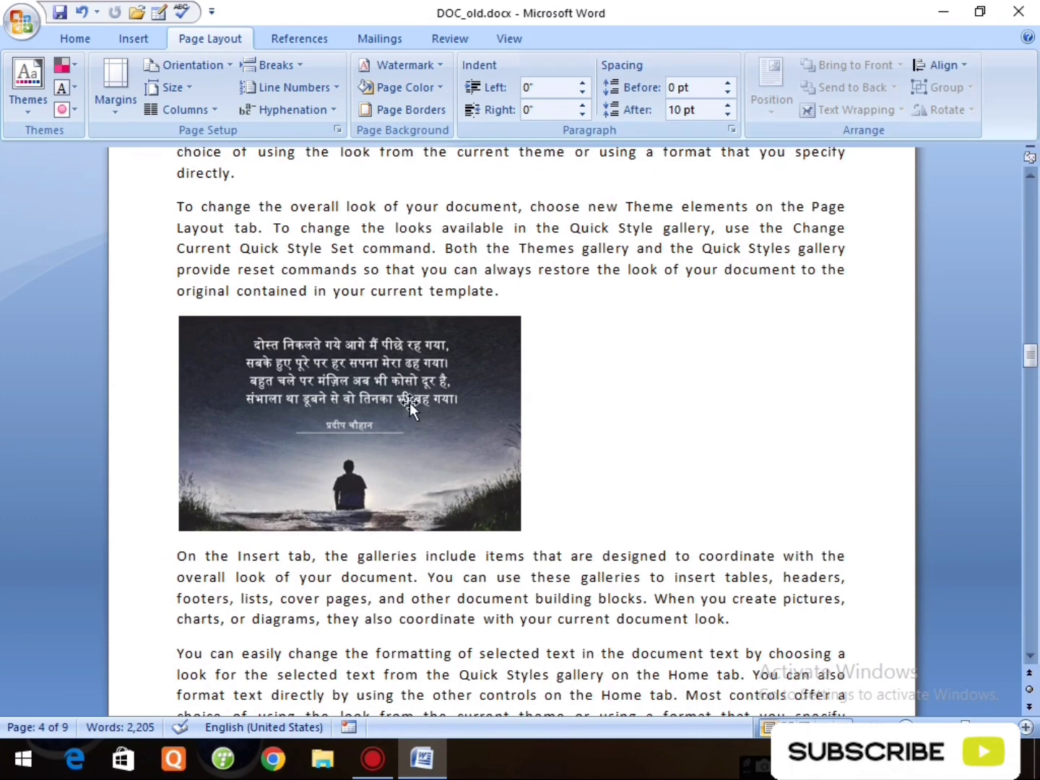
click(430, 396)
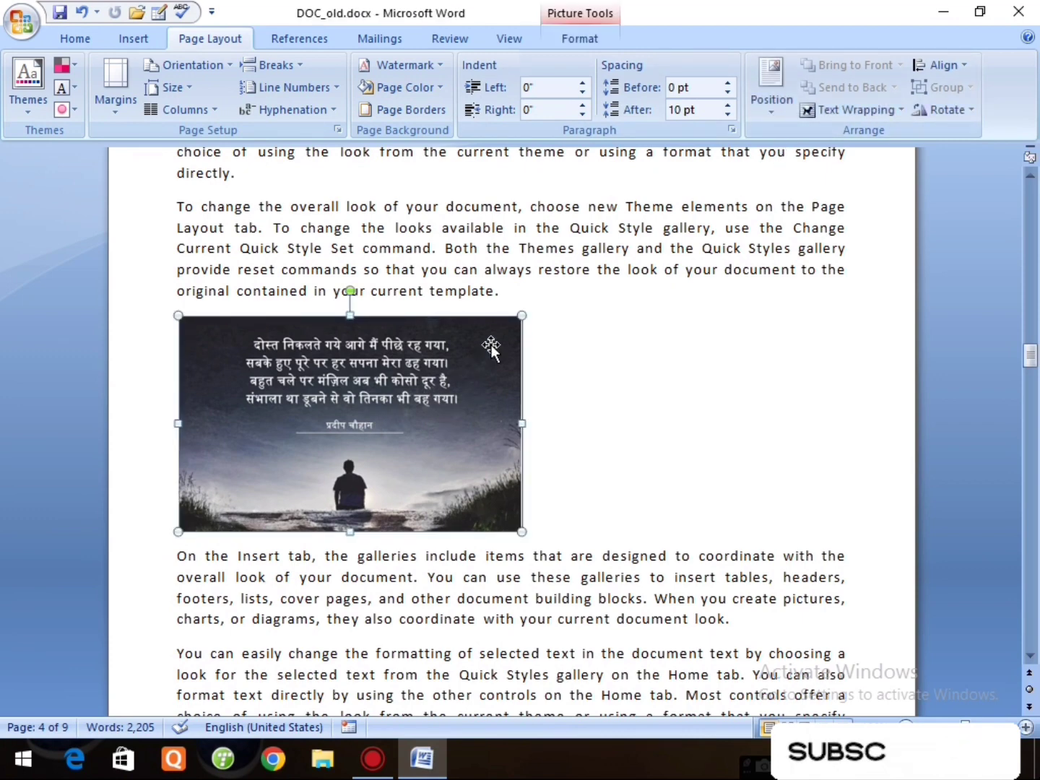
click(771, 115)
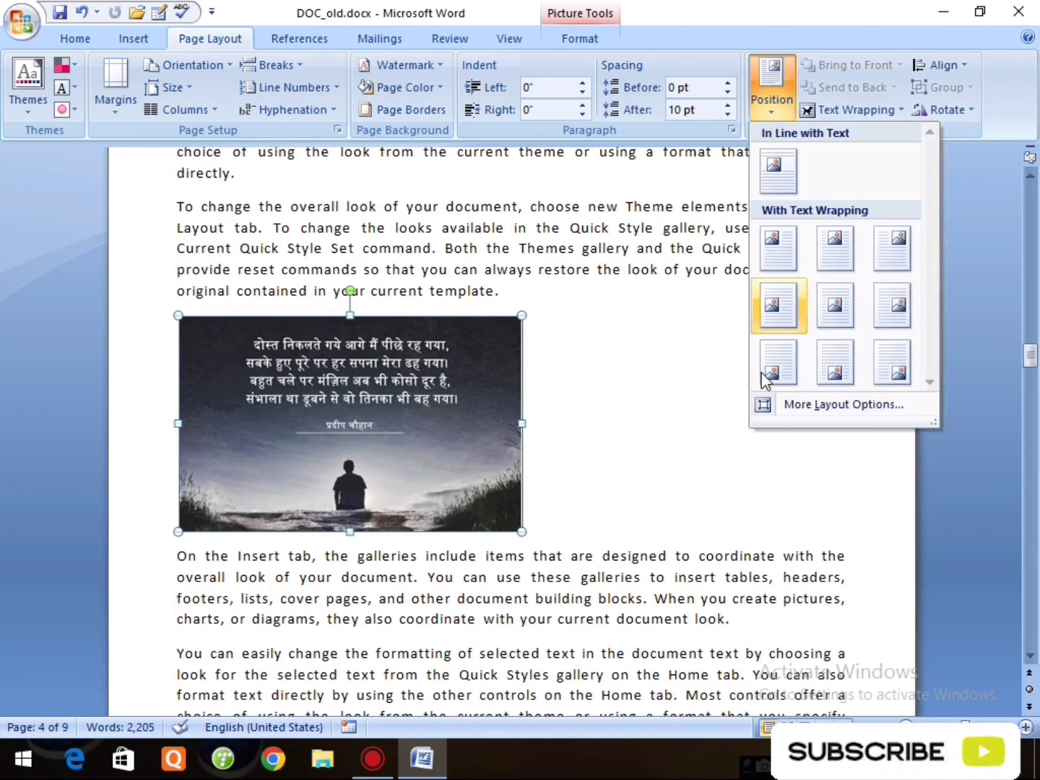
scroll(550, 169, down, 5)
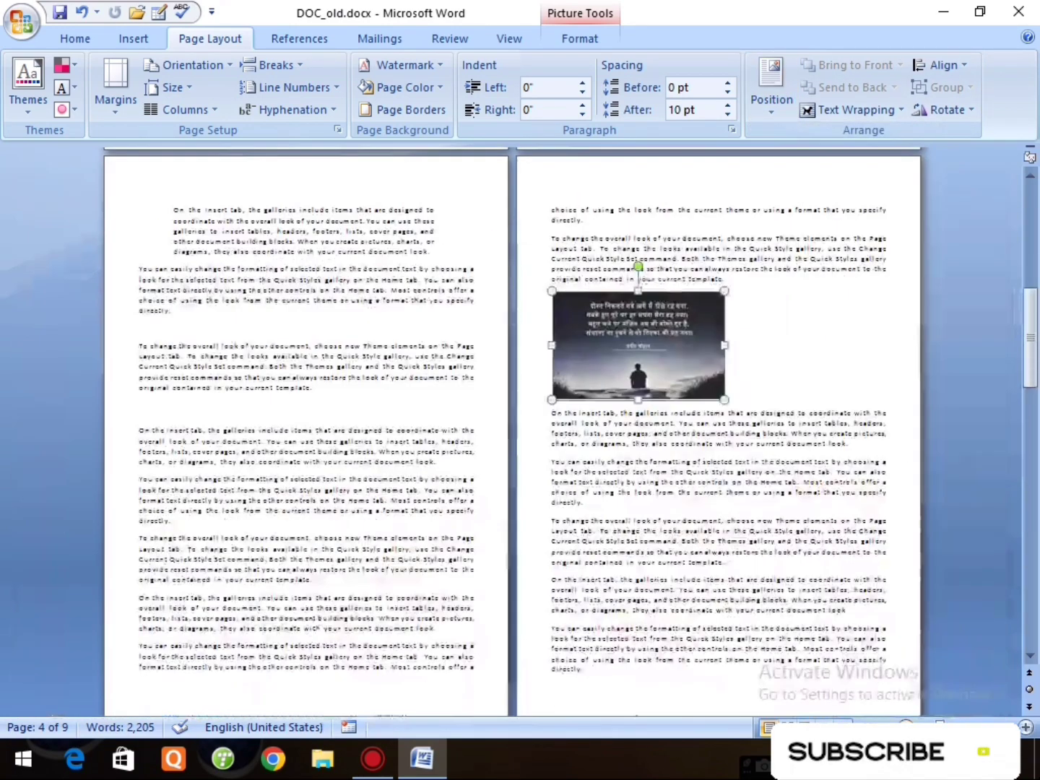
click(771, 94)
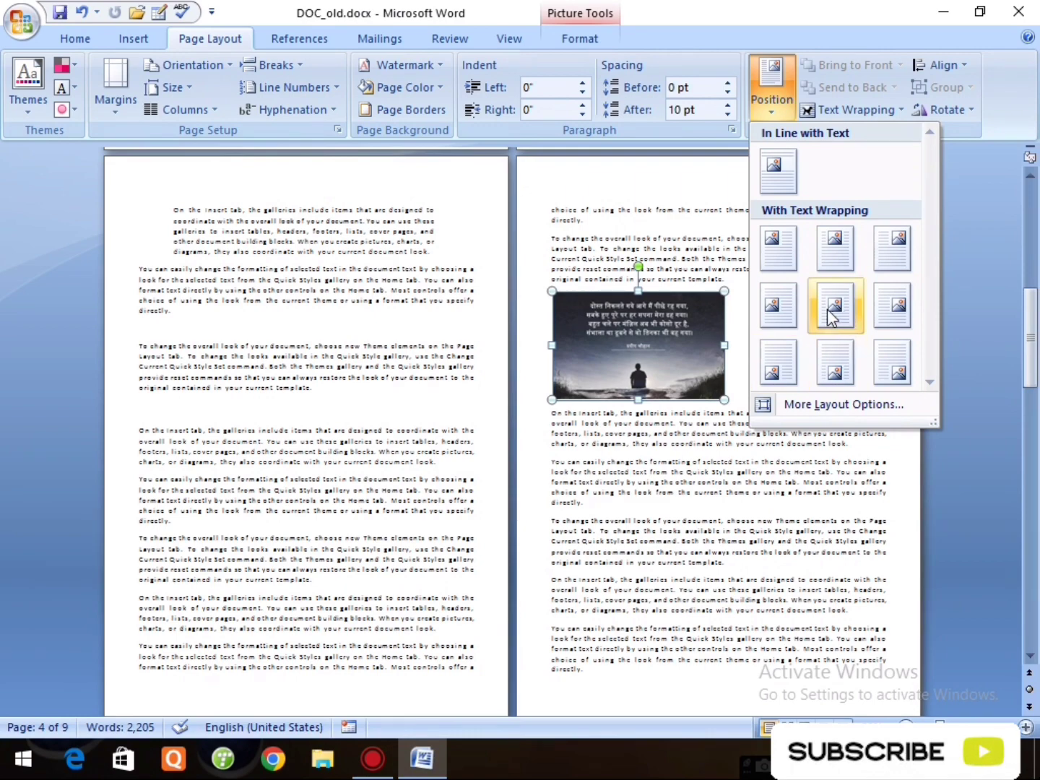
click(776, 304)
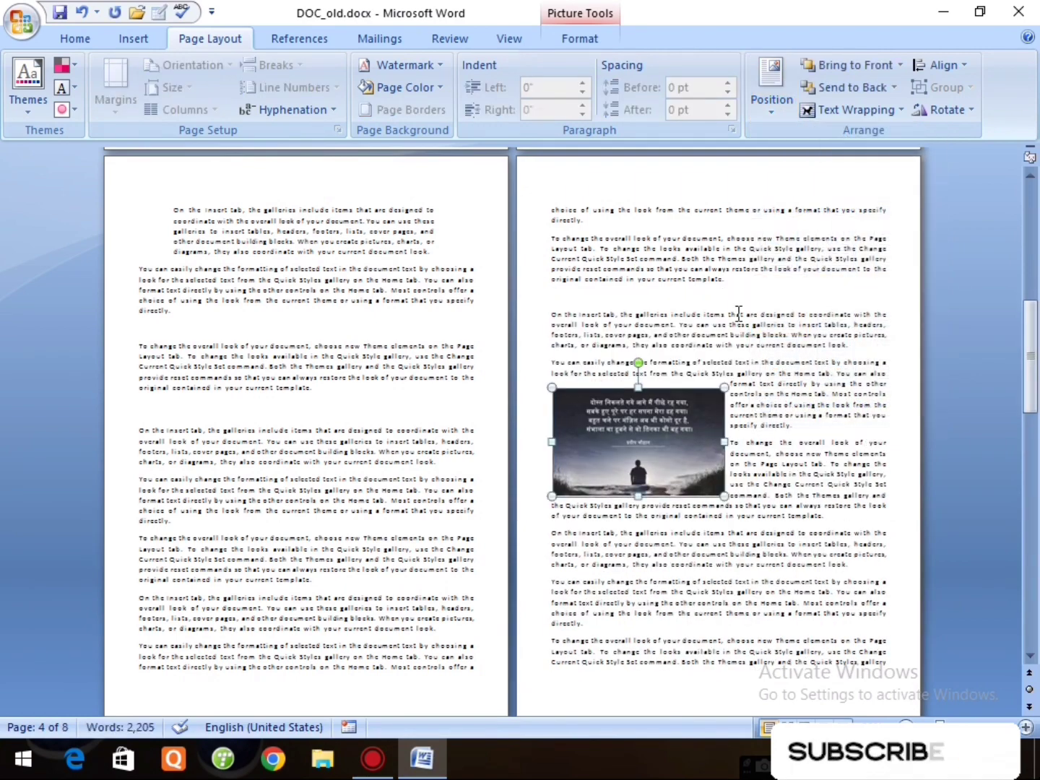
Step: Move the quote picture into the middle of the page 4 text and change its wrapping to In Line with Text
drag(674, 436, 637, 367)
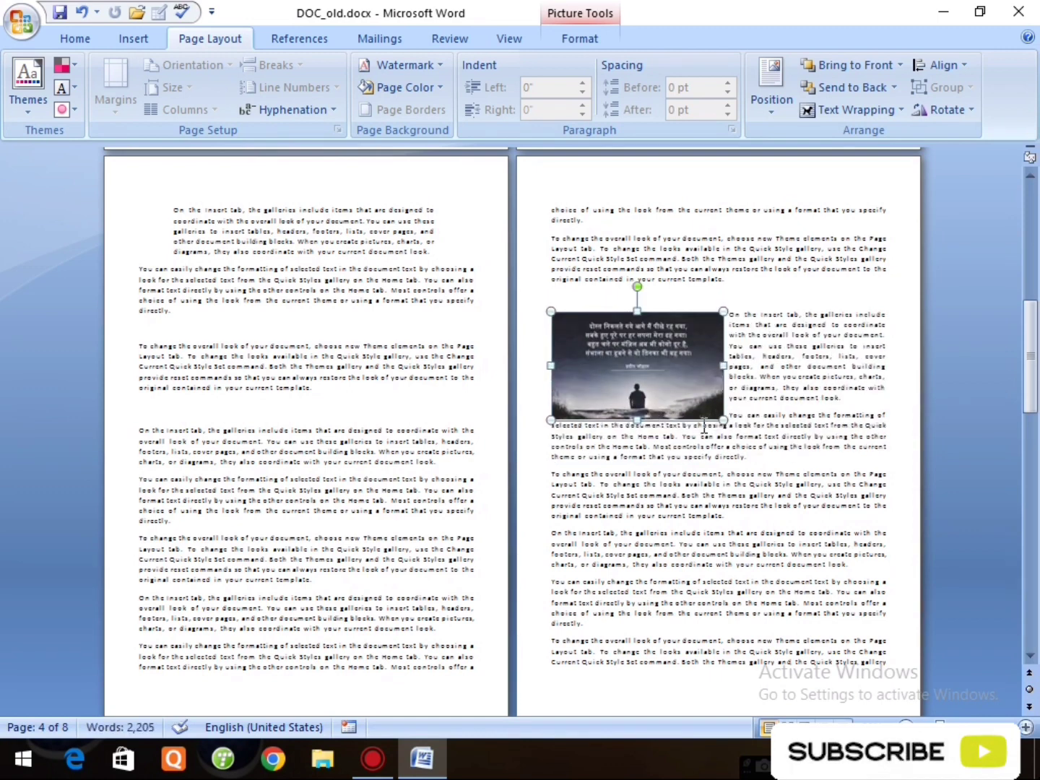
drag(723, 420, 698, 393)
click(1025, 726)
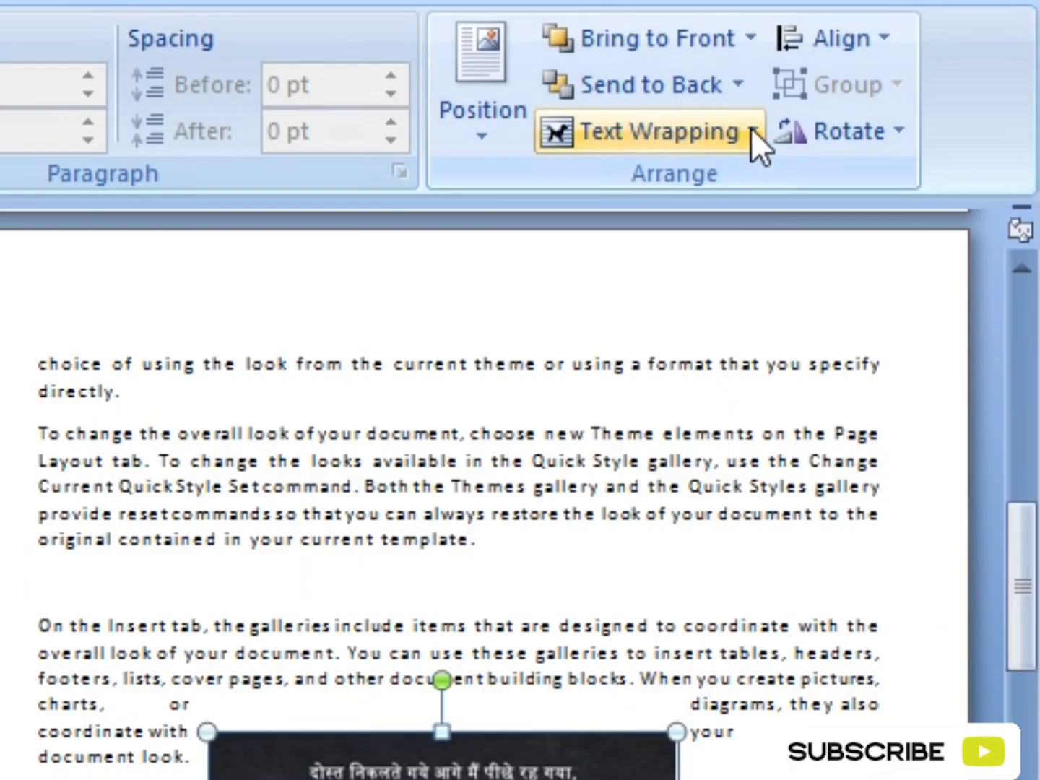
click(901, 107)
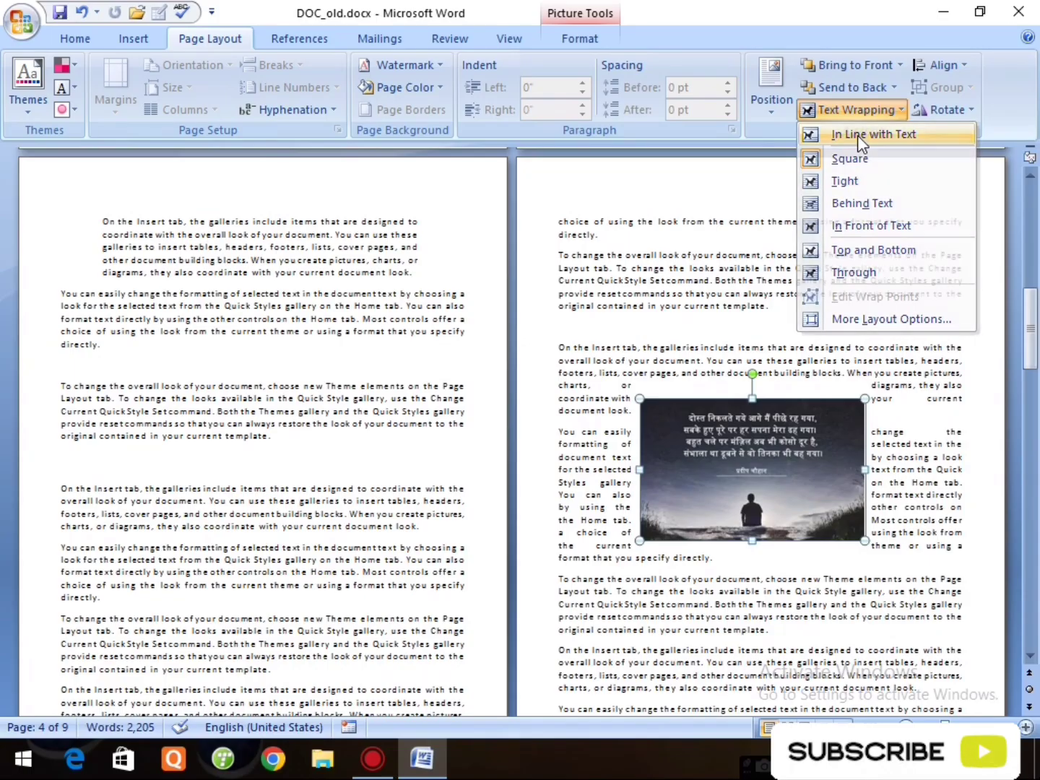
click(661, 189)
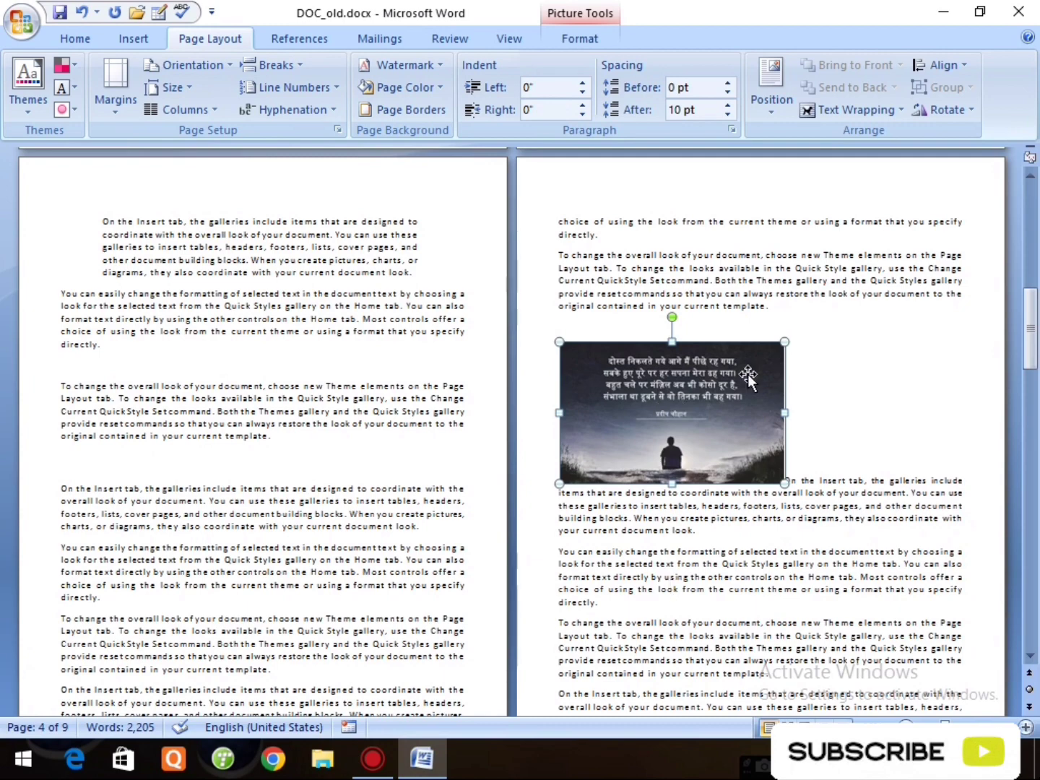
Step: Set the quote picture's text wrapping to Tight and move it down to the middle of the text width
click(878, 113)
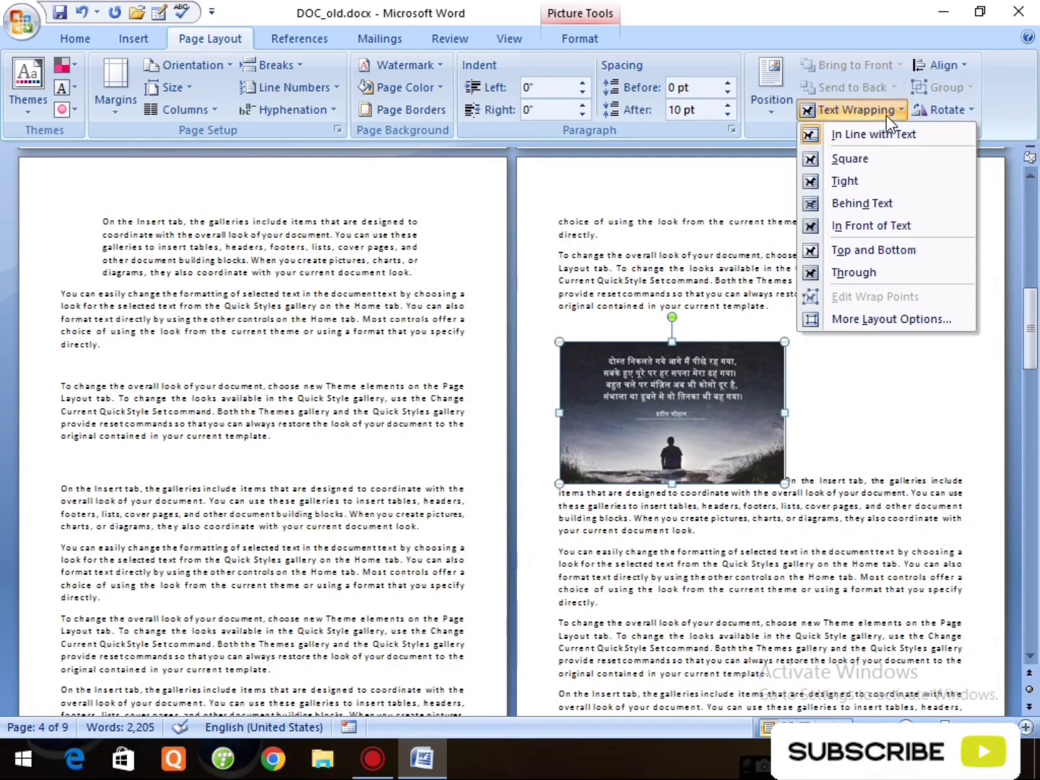
click(859, 183)
drag(679, 485, 763, 549)
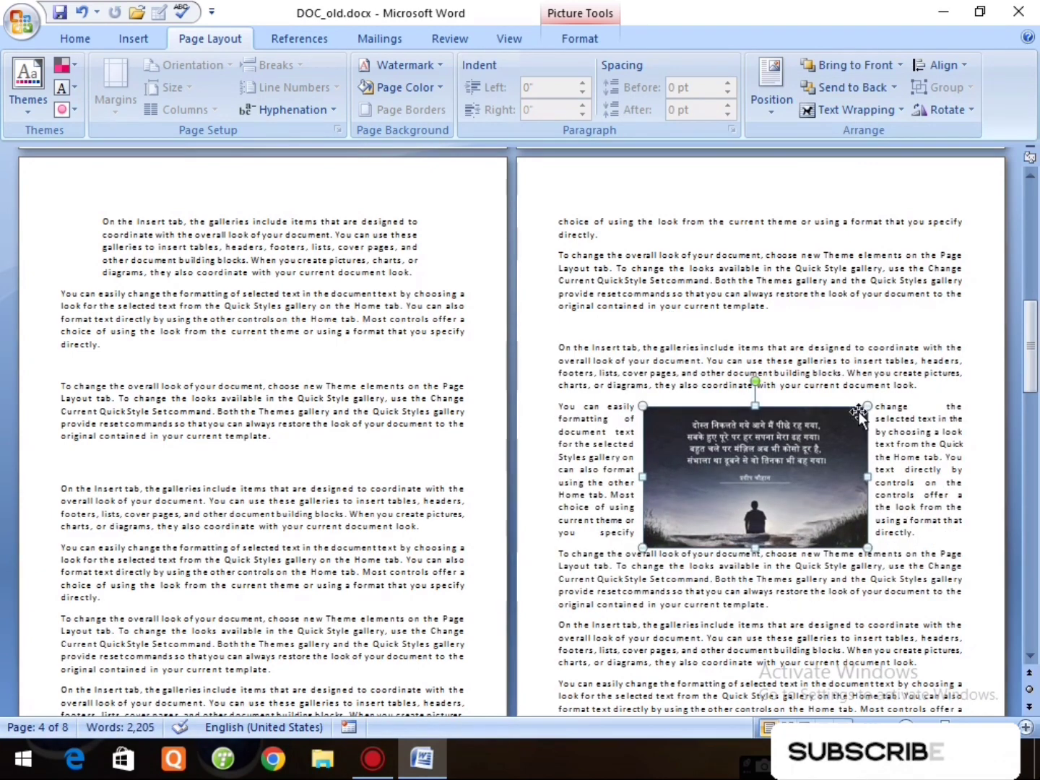
Step: Apply Top and Bottom wrapping to the quote picture, followed by In Front of Text, and nudge the picture slightly down
click(867, 112)
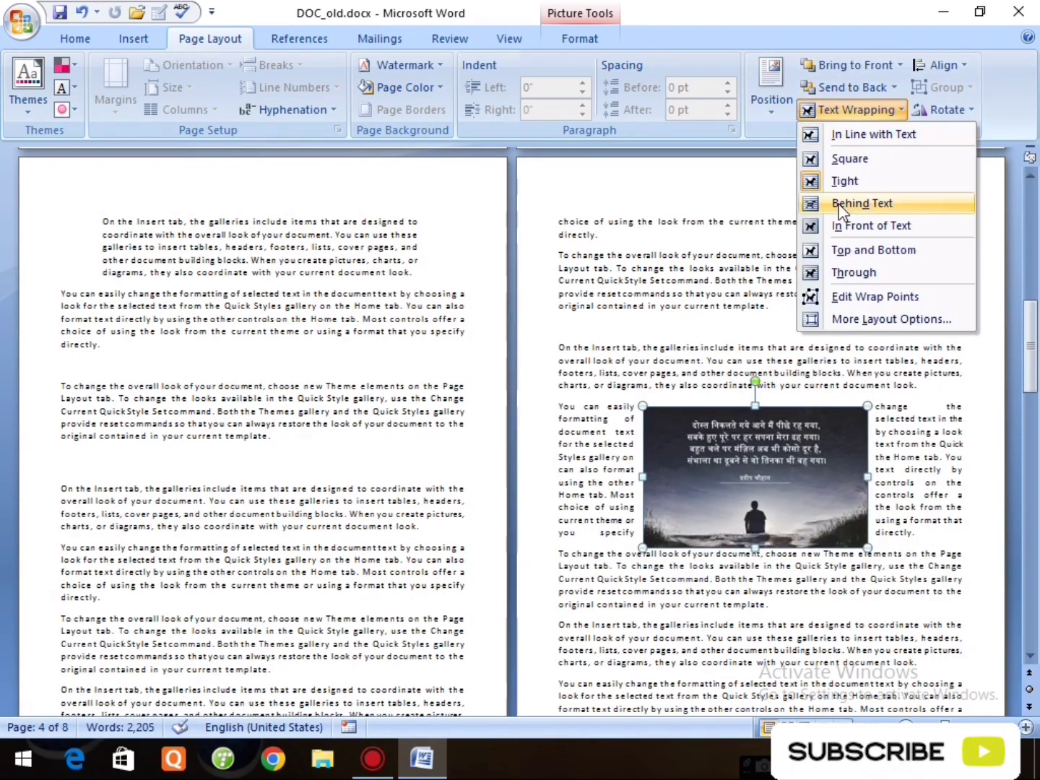
click(850, 253)
click(864, 109)
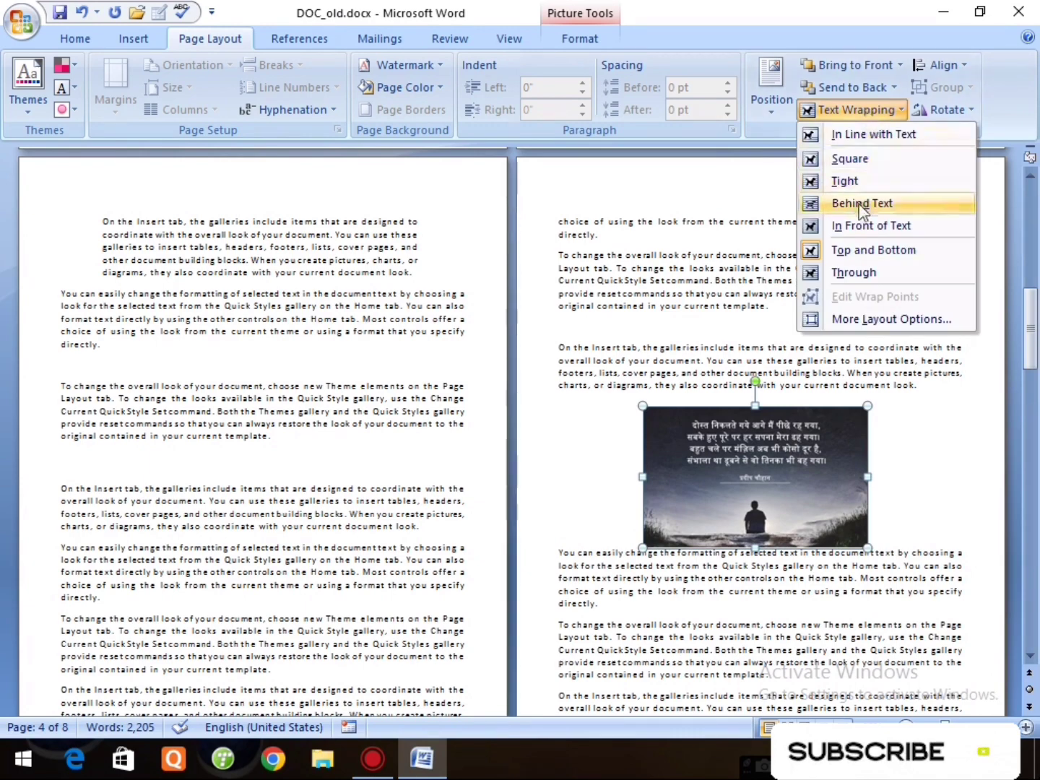
click(879, 229)
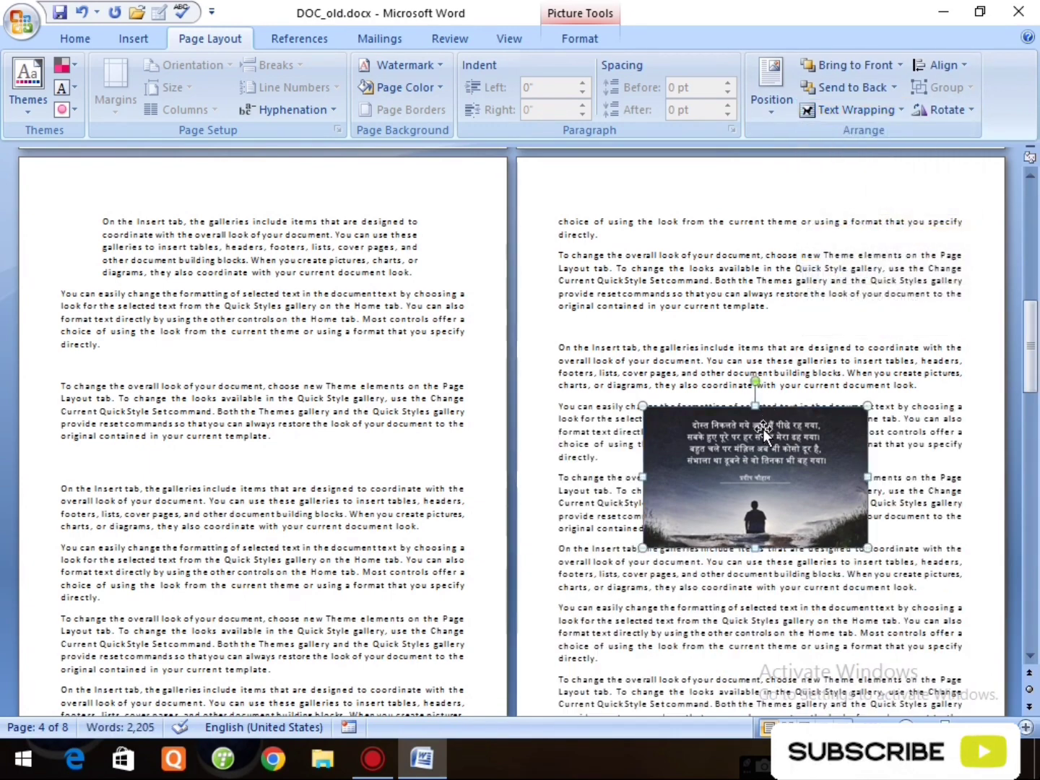
mouse_move(765, 432)
mouse_down()
mouse_move(764, 448)
mouse_move(764, 435)
mouse_up()
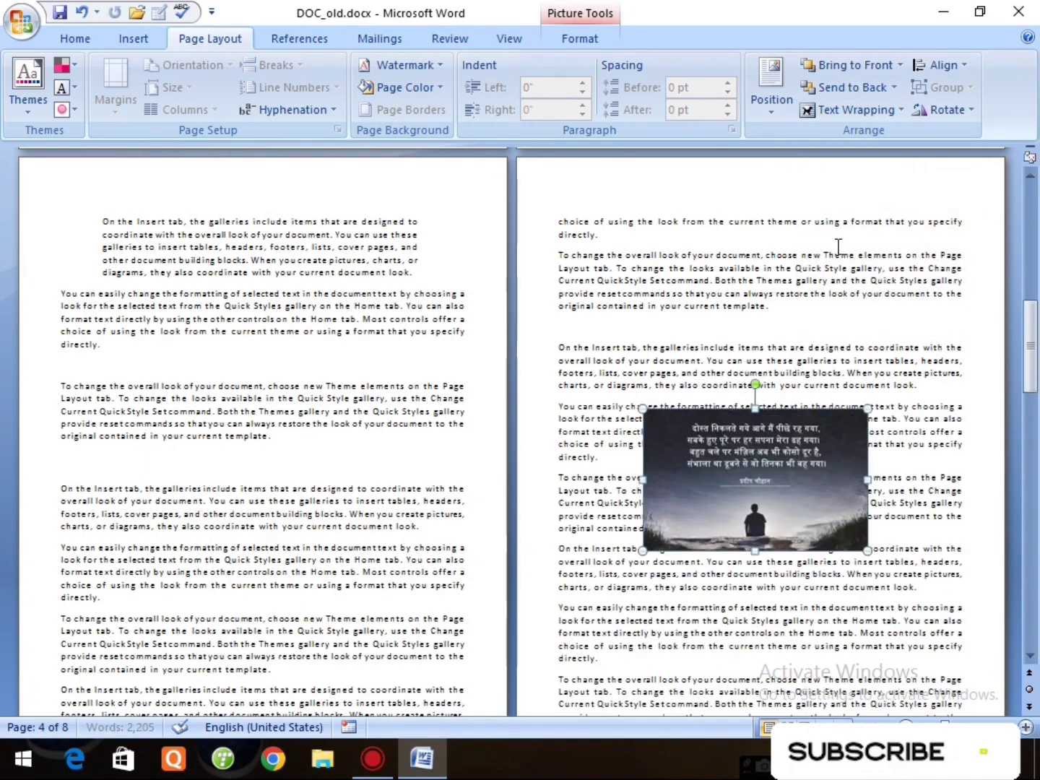
Step: Set the quote picture's text wrapping to Square and move the picture slightly up
click(853, 108)
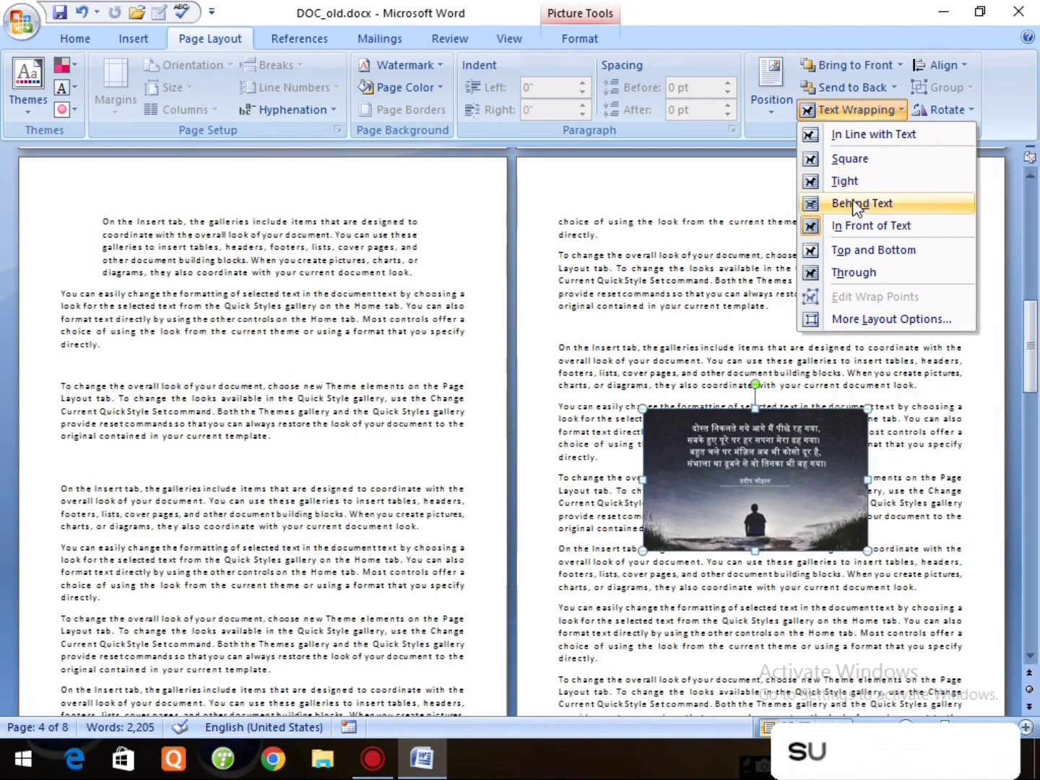
click(849, 160)
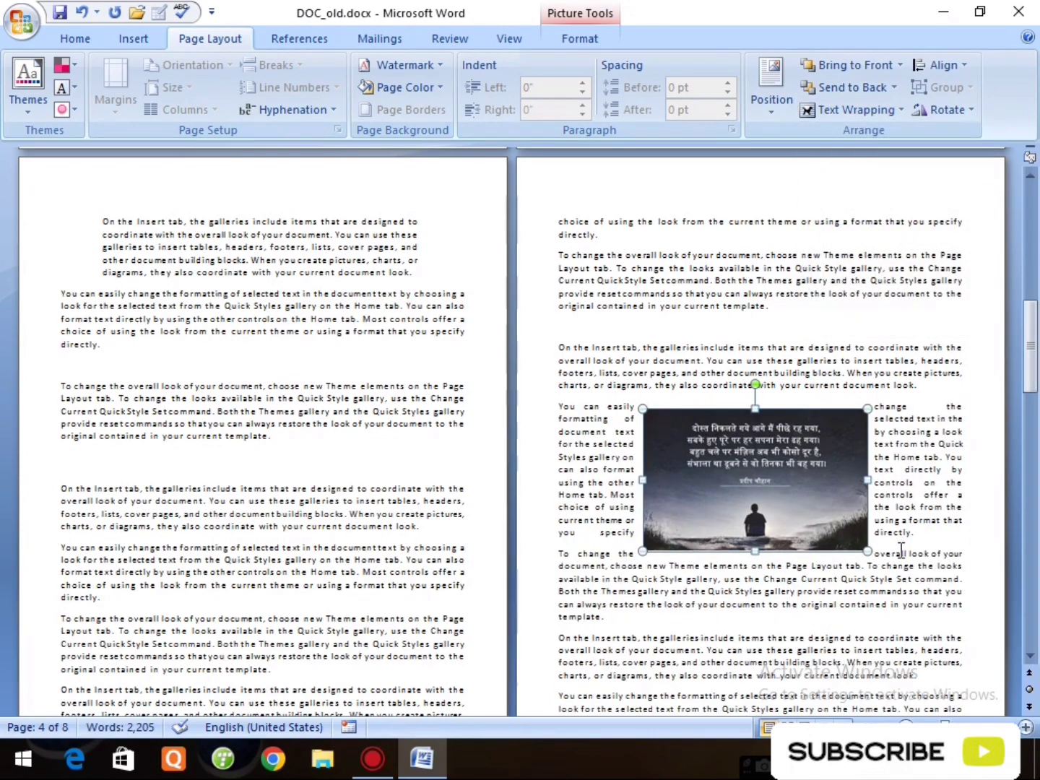
drag(757, 483, 757, 467)
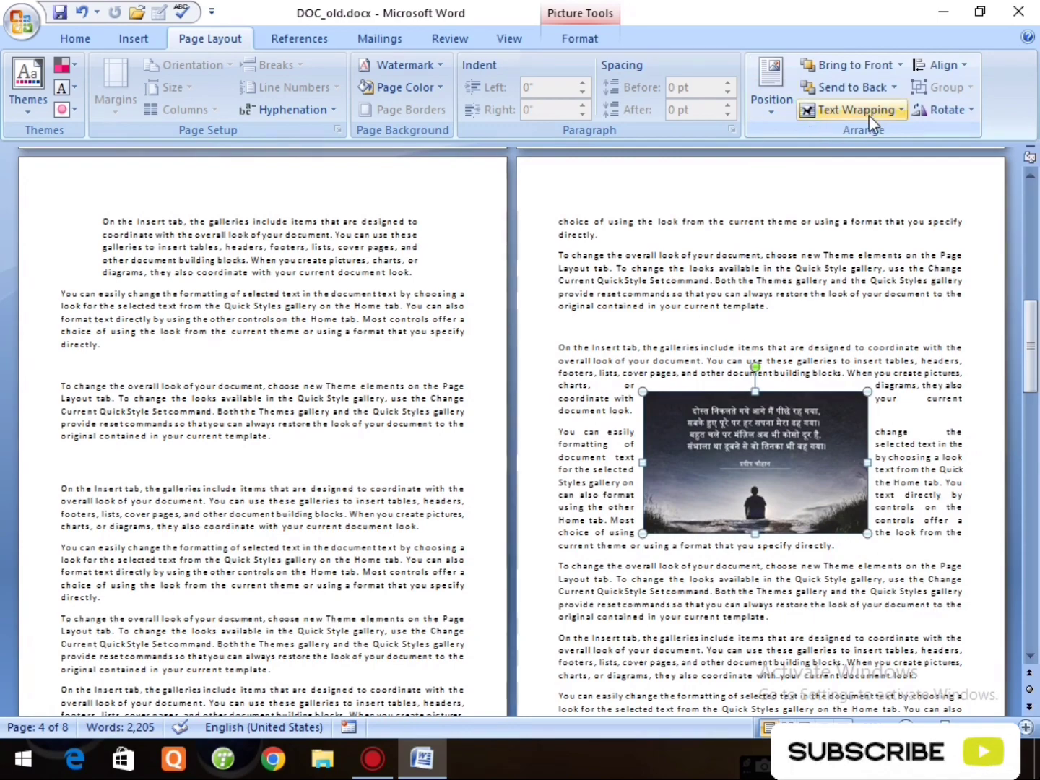
Step: Arrange the pink, blue and black squares on page 6 so that they overlap in a diagonal stack
scroll(790, 479, down, 10)
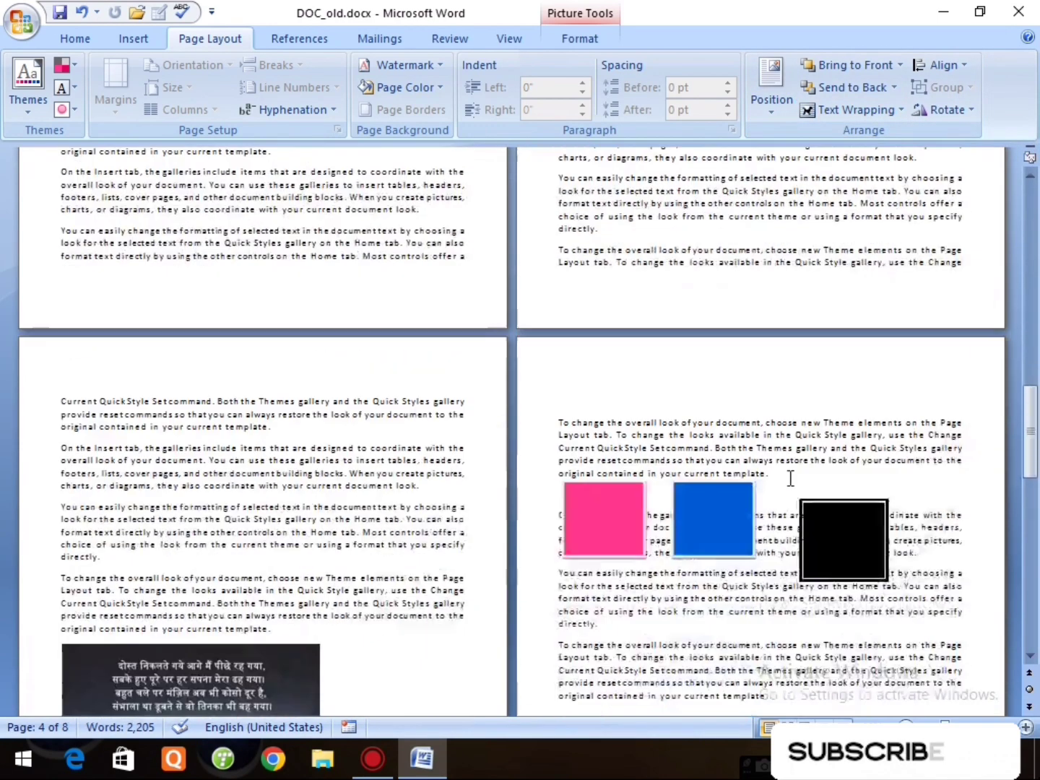
scroll(790, 478, down, 5)
click(704, 380)
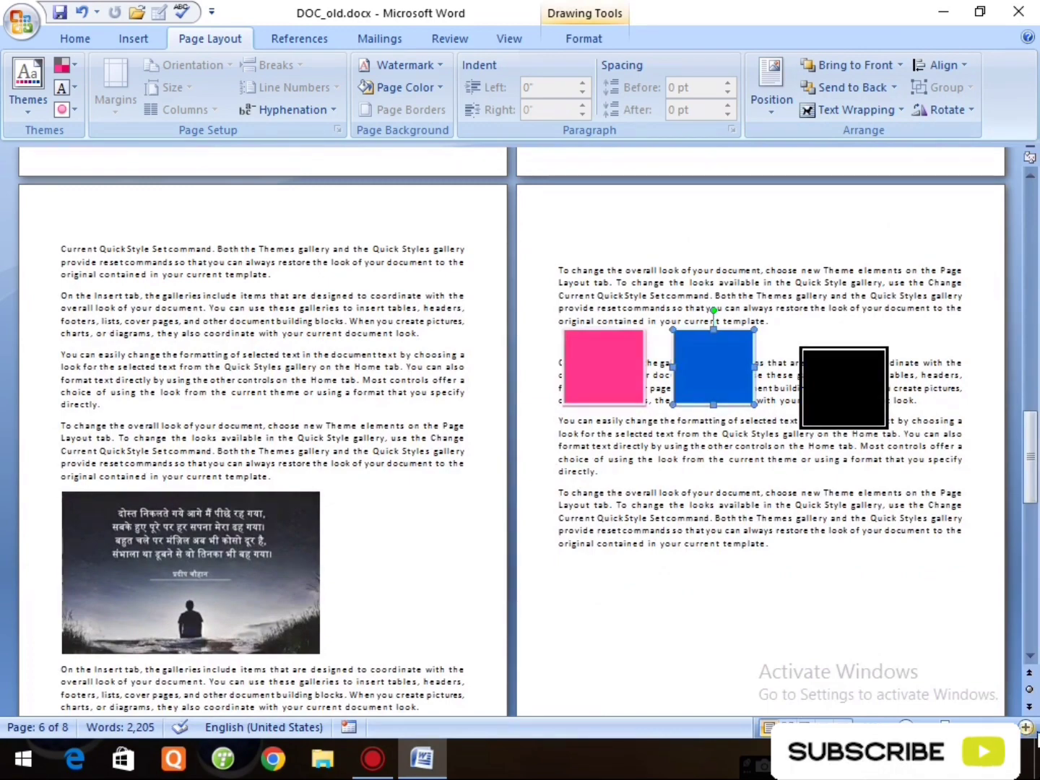
scroll(767, 602, up, 3)
drag(614, 412, 496, 421)
drag(290, 403, 372, 366)
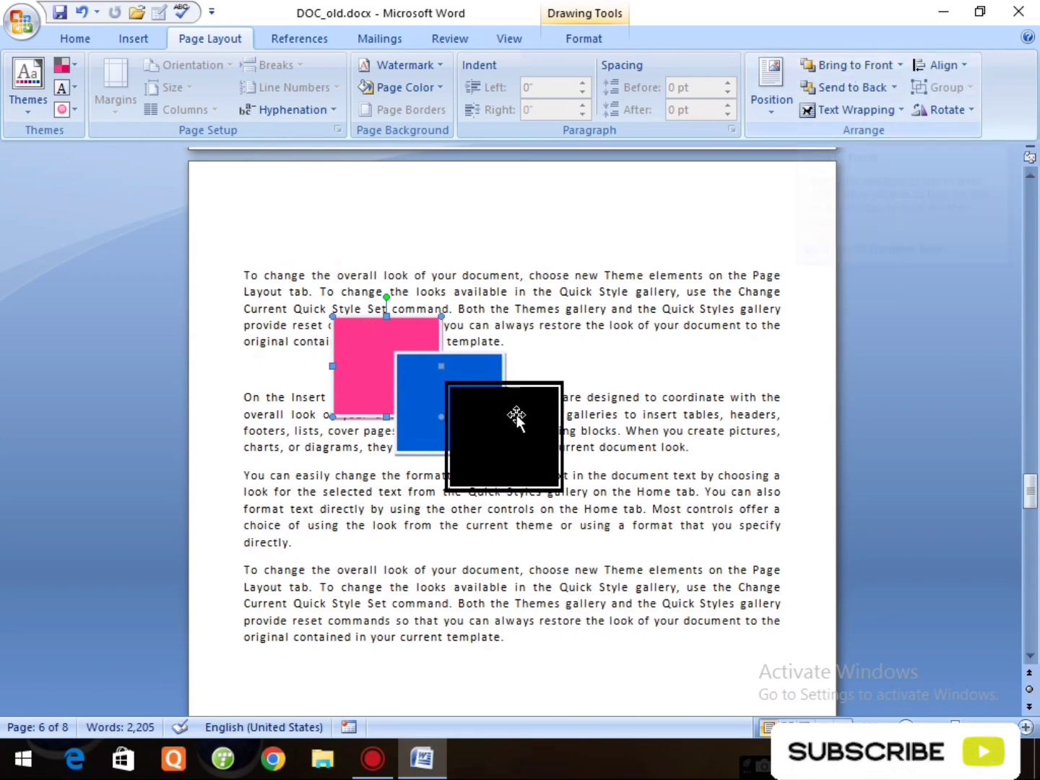
drag(516, 418, 441, 419)
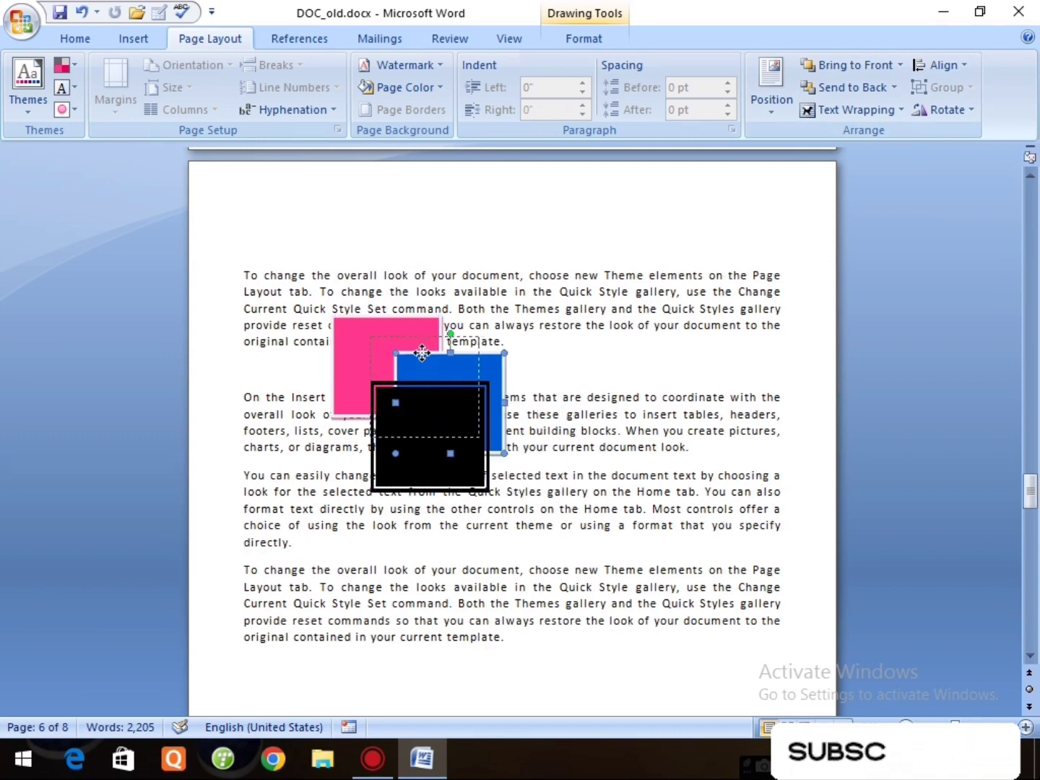
drag(427, 363, 400, 348)
Step: Bring the pink square to the front of the stack and send it to the back again
click(346, 359)
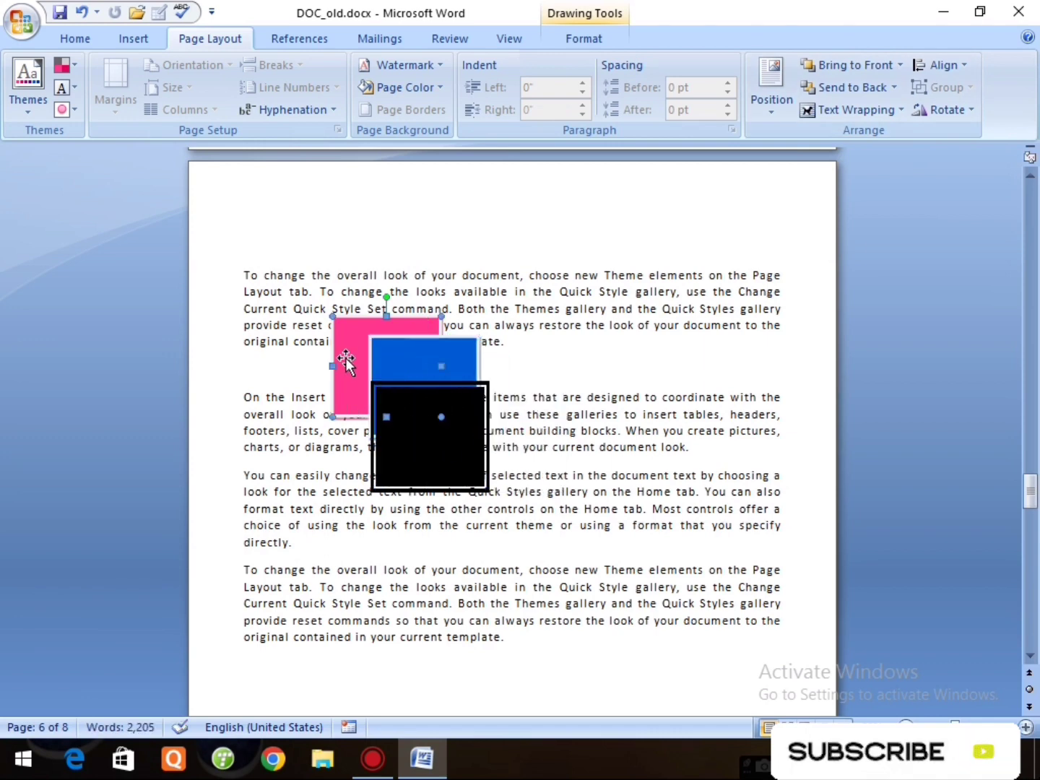
click(848, 69)
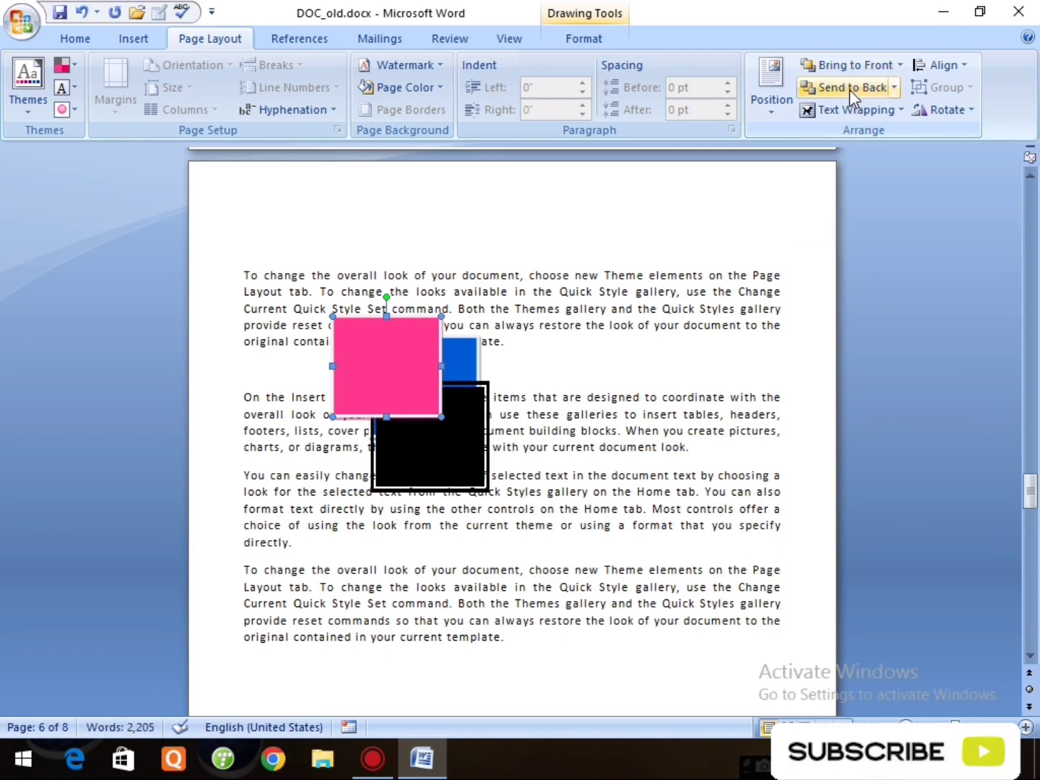
click(848, 89)
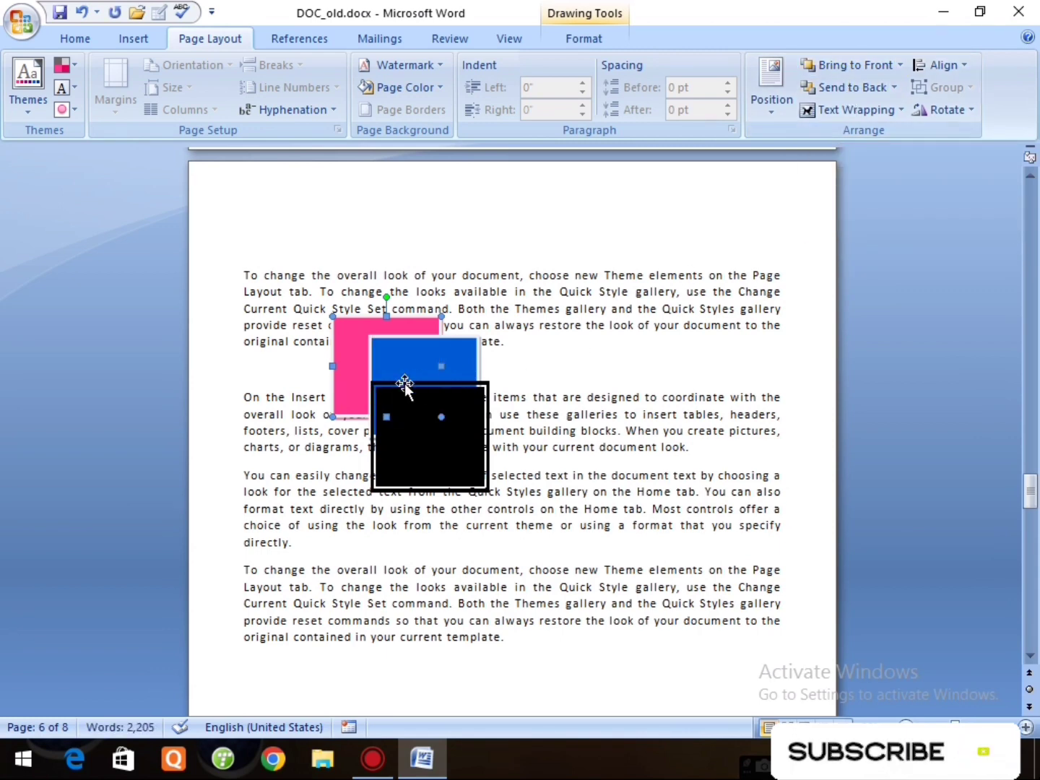
Step: Apply Bring Forward to the pink square at the back of the stack, and repeat it once
click(901, 65)
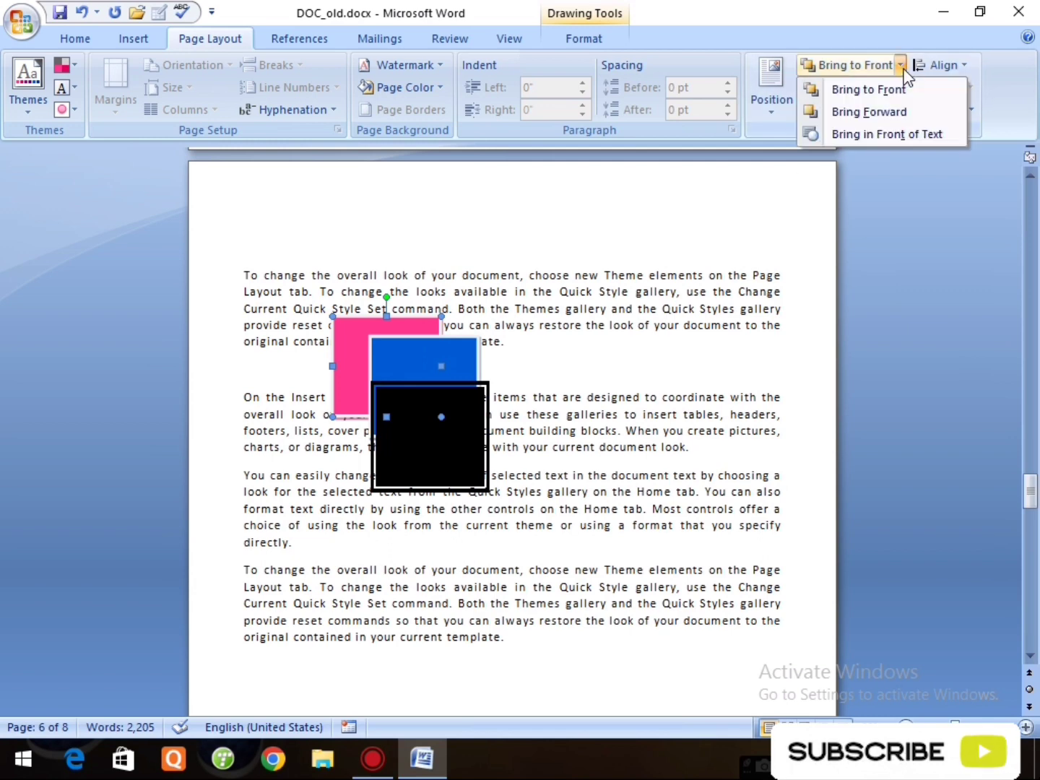
click(871, 112)
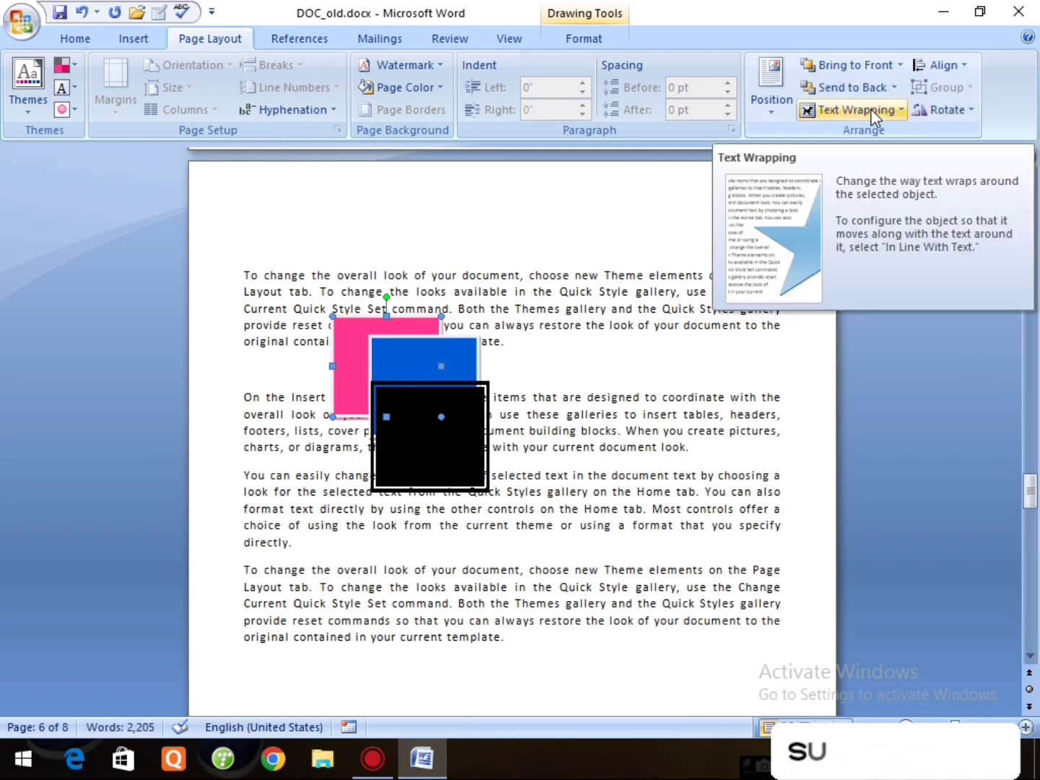
click(900, 66)
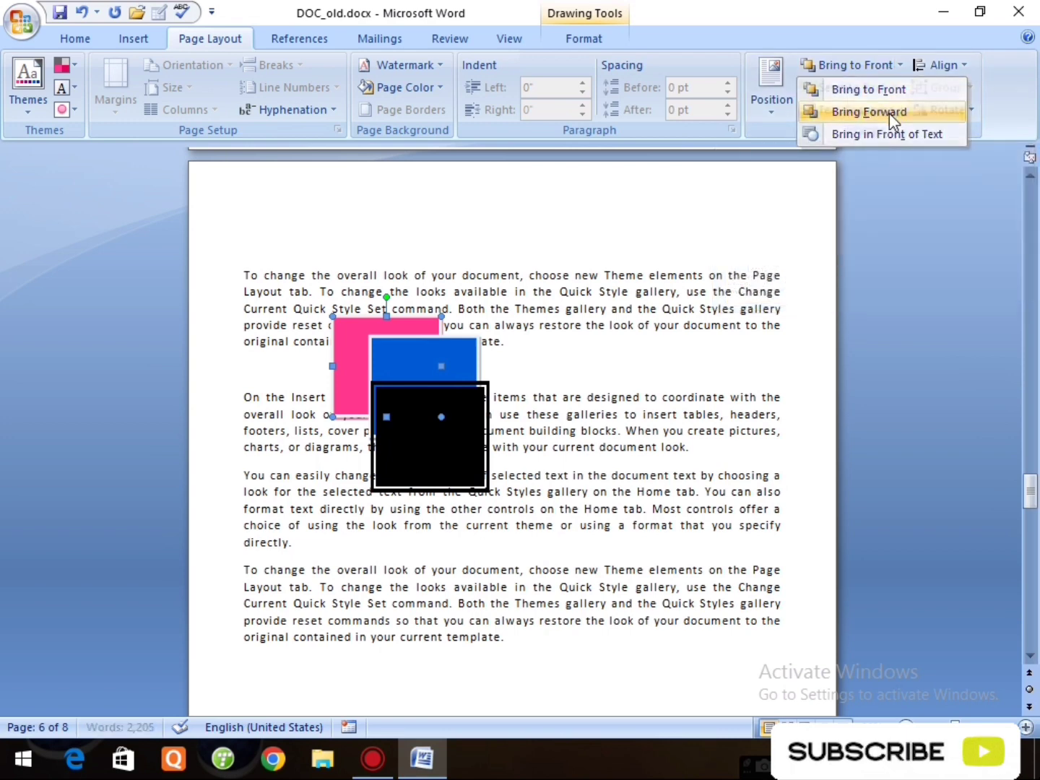
click(869, 111)
Step: Separate the squares: black and blue side by side over the first paragraph, pink lower down near the left margin
click(480, 410)
click(424, 373)
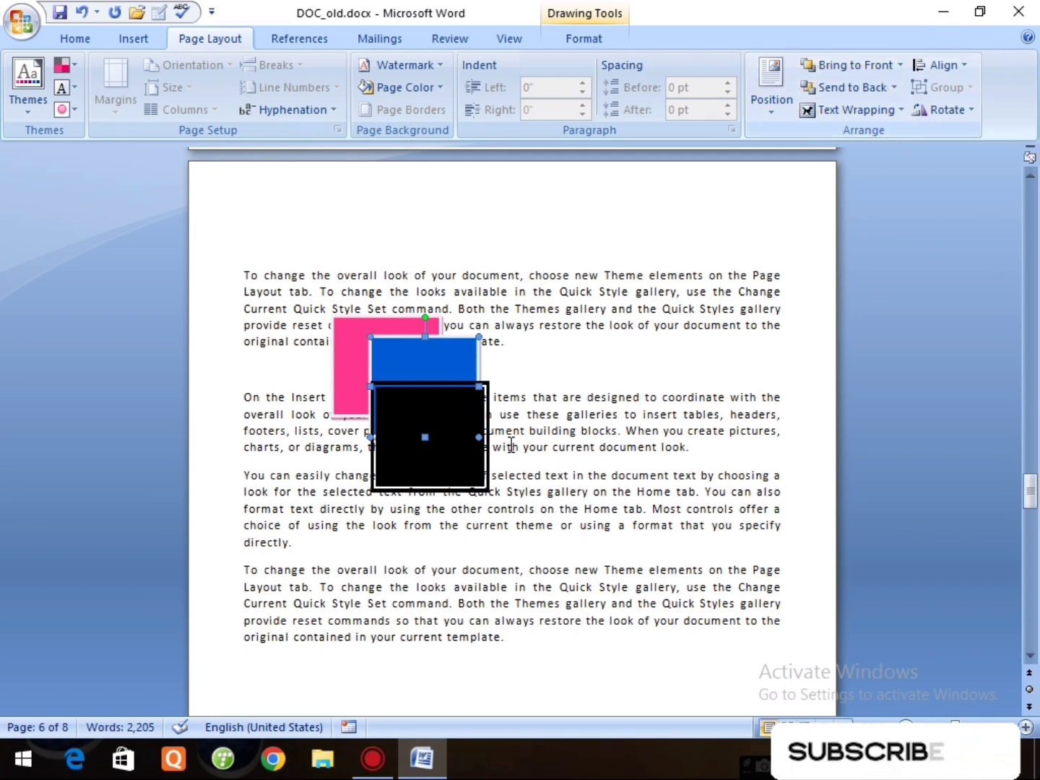
drag(433, 448, 589, 314)
click(420, 390)
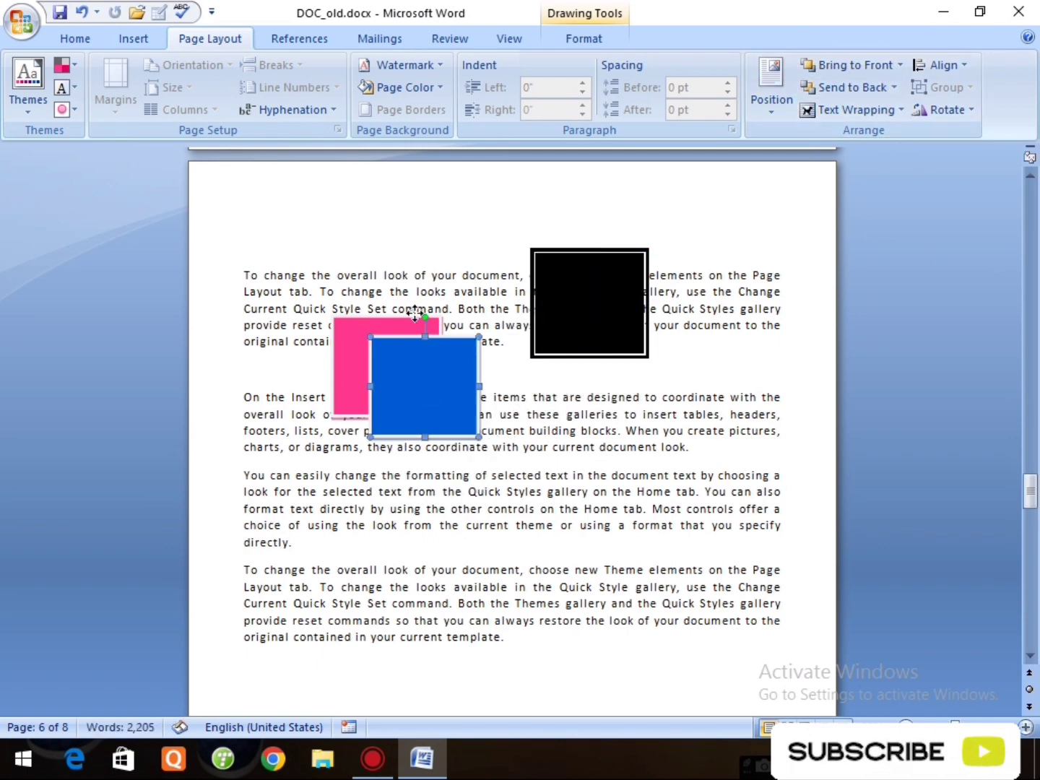
drag(476, 308, 449, 313)
drag(365, 365, 302, 447)
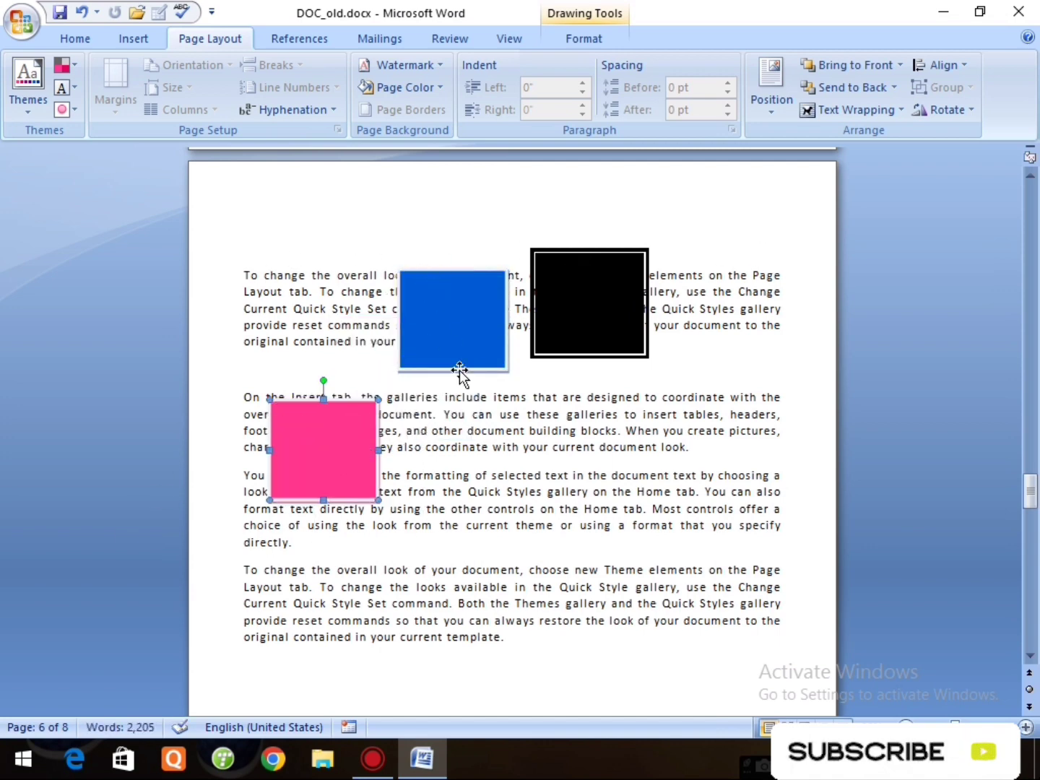
Step: Select the pink, blue and black squares together, align their tops, and undo the alignment
shift+click(475, 328)
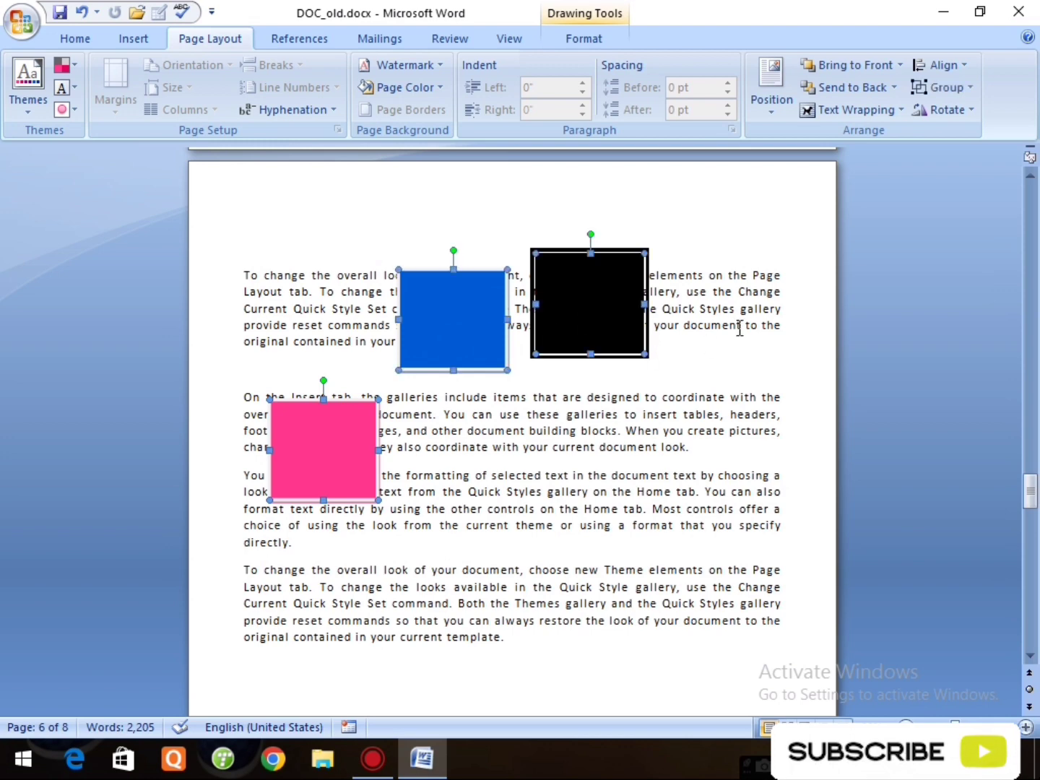
click(970, 68)
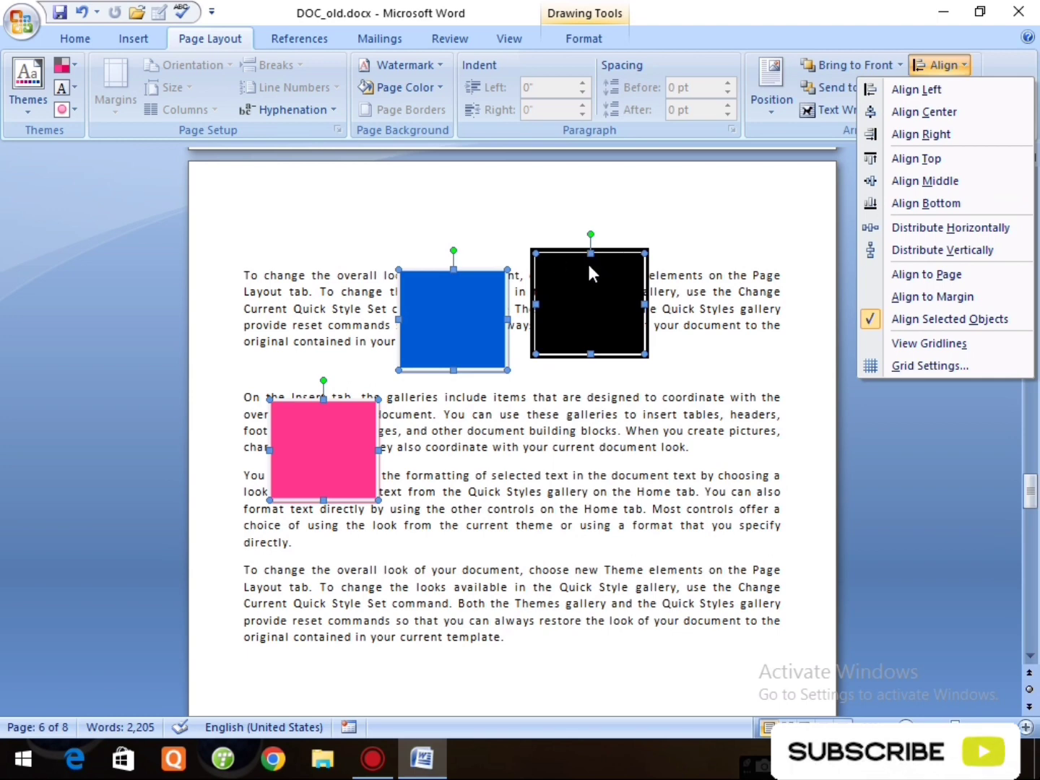
click(908, 160)
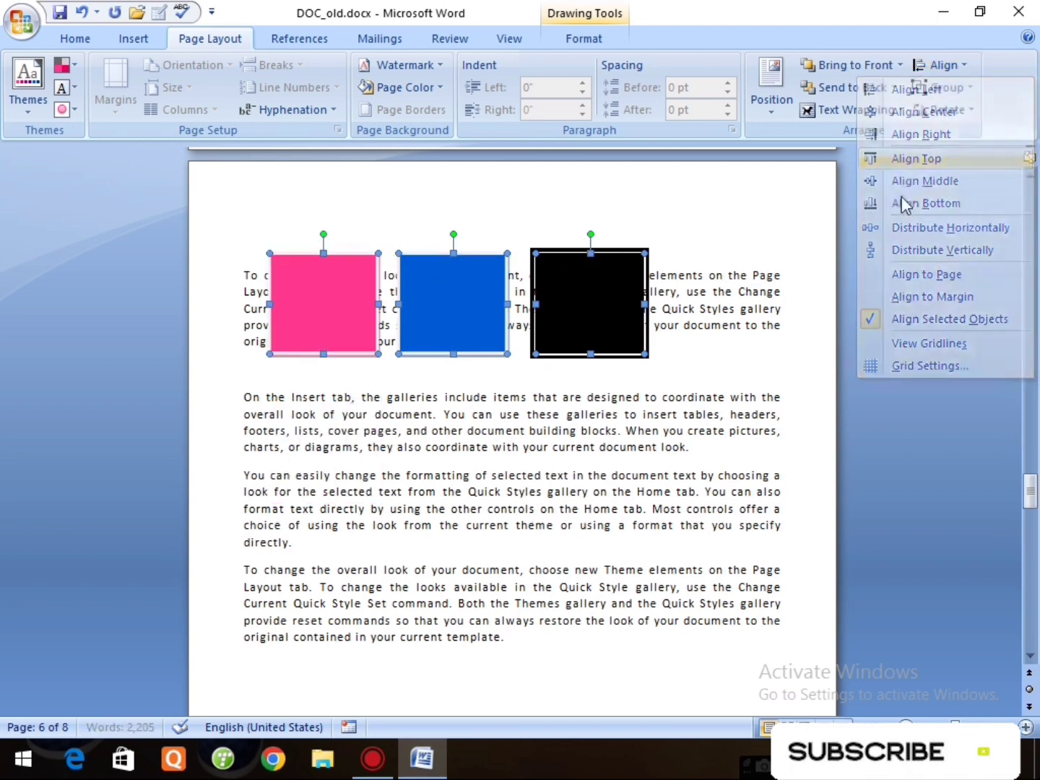
key(ctrl+z)
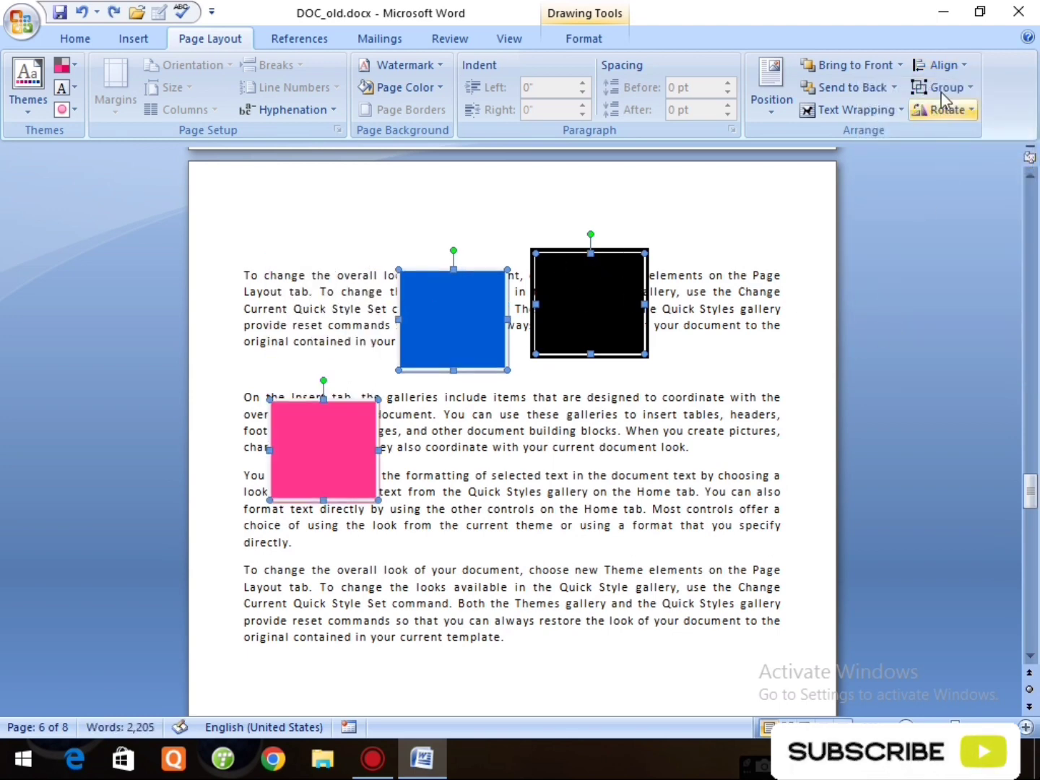
Step: Open the alignment options for the three selected squares
click(965, 67)
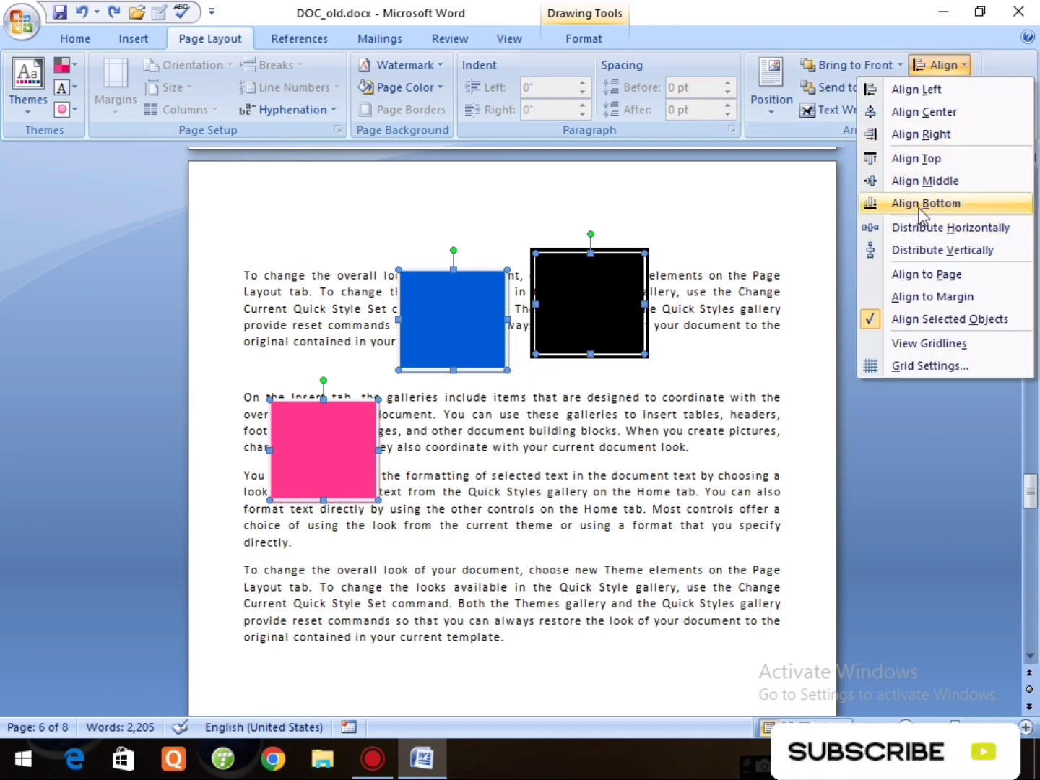